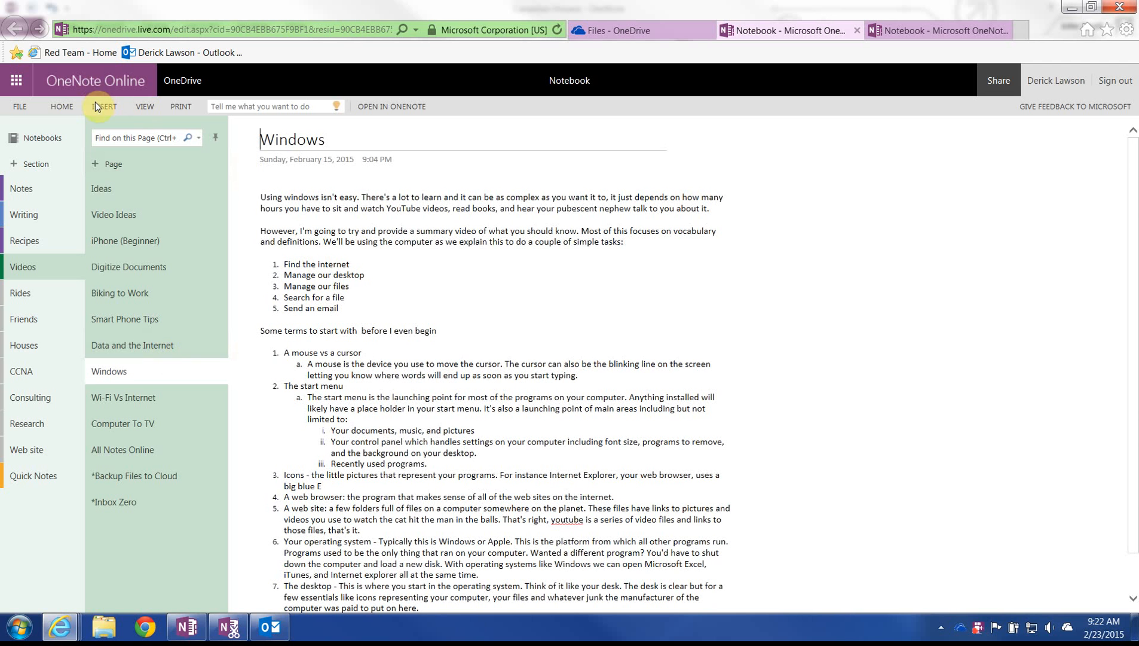
{"action": "left_click", "coordinate": [115, 105]}
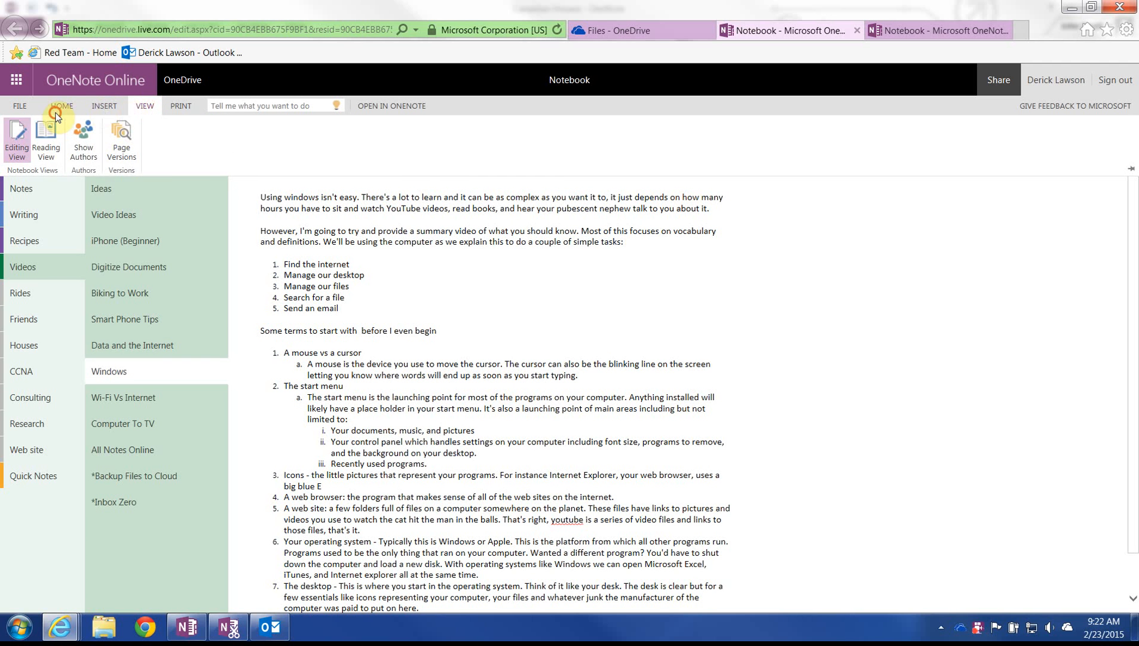
{"action": "left_click", "coordinate": [58, 112]}
{"action": "left_click", "coordinate": [148, 108]}
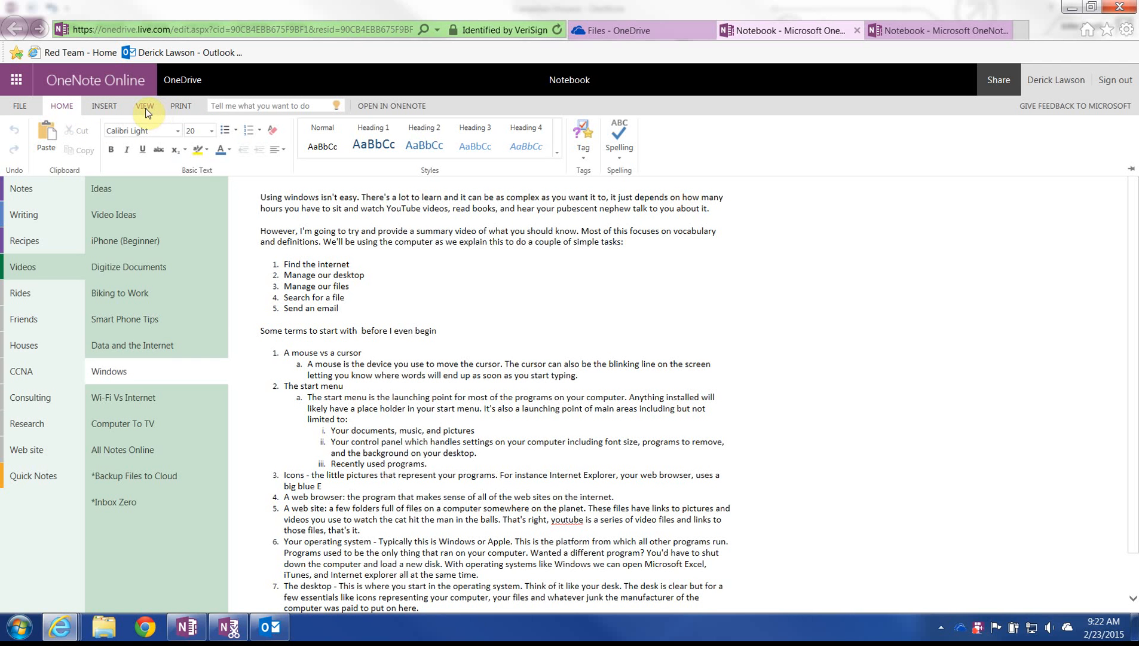
{"action": "left_click", "coordinate": [566, 308]}
{"action": "left_click", "coordinate": [929, 32]}
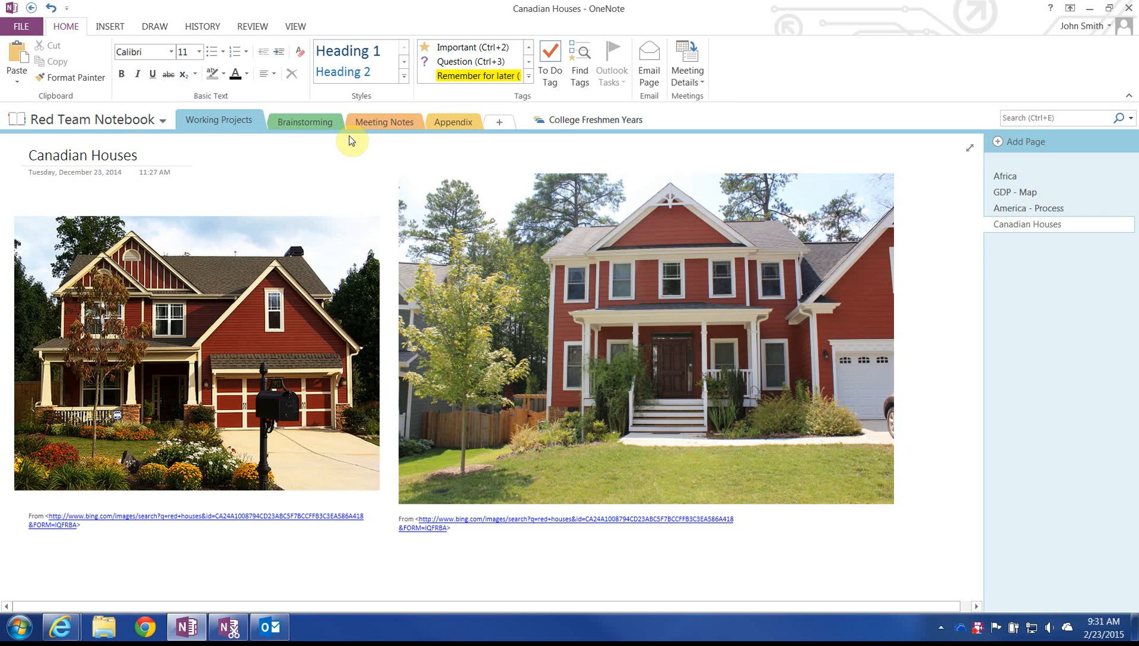
Look through the notebook list and the Brainstorming and Meeting Notes sections of Red Team Notebook, including the Cabbage Pets page
{"action": "left_click", "coordinate": [117, 121]}
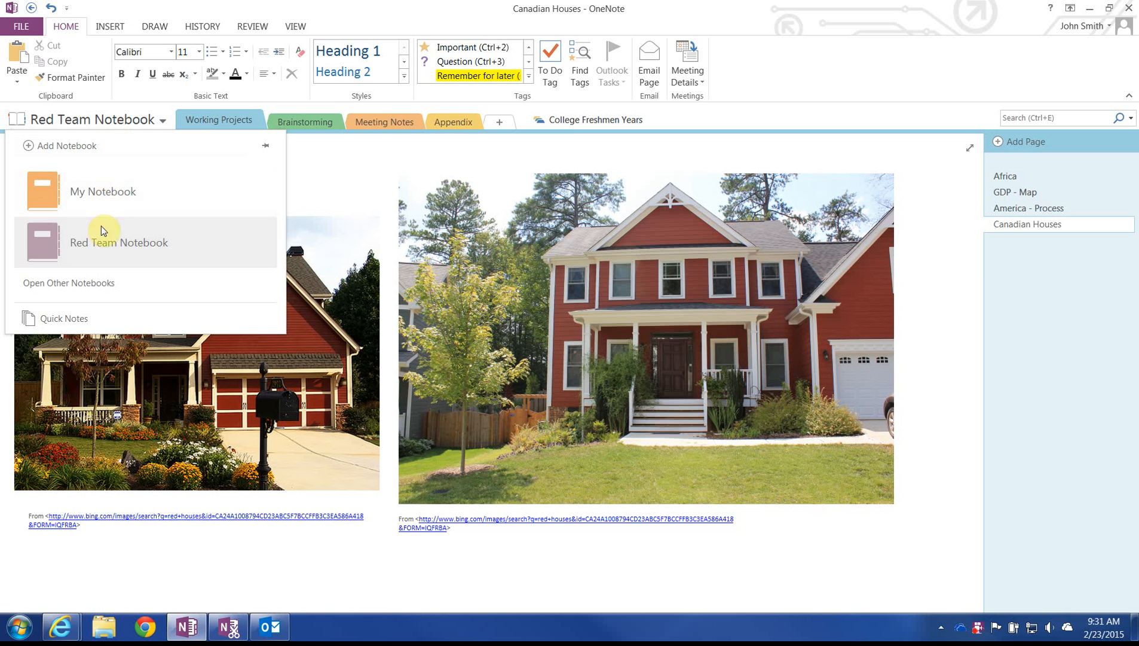
{"action": "left_click", "coordinate": [201, 121]}
{"action": "left_click", "coordinate": [308, 122]}
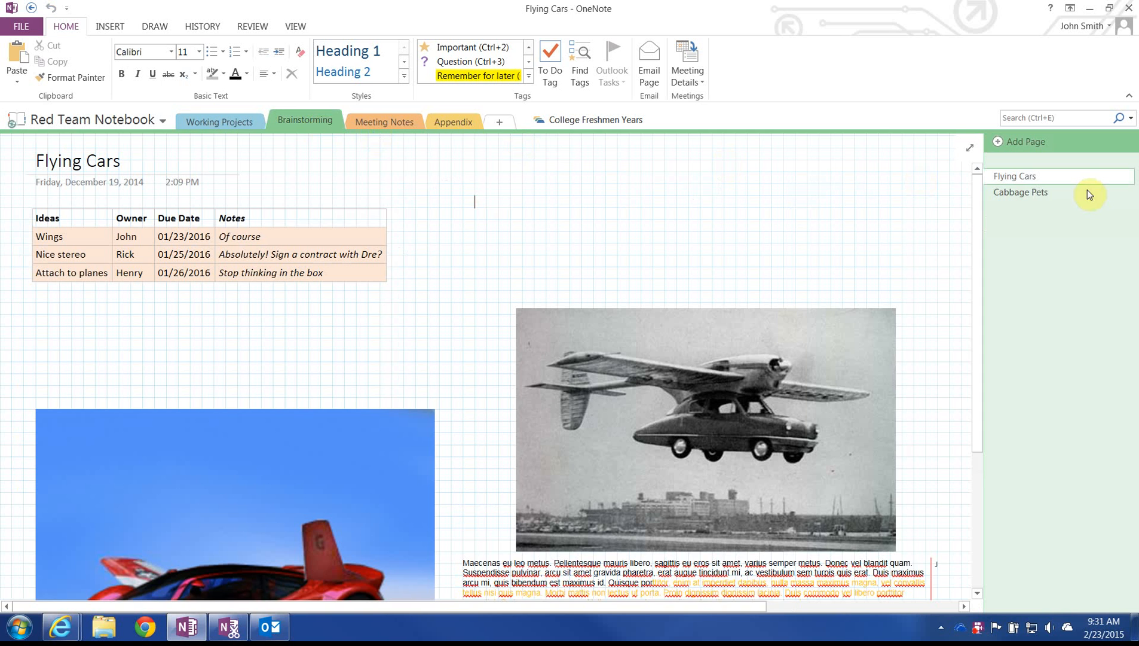
{"action": "left_click", "coordinate": [1017, 192]}
{"action": "left_click", "coordinate": [388, 119]}
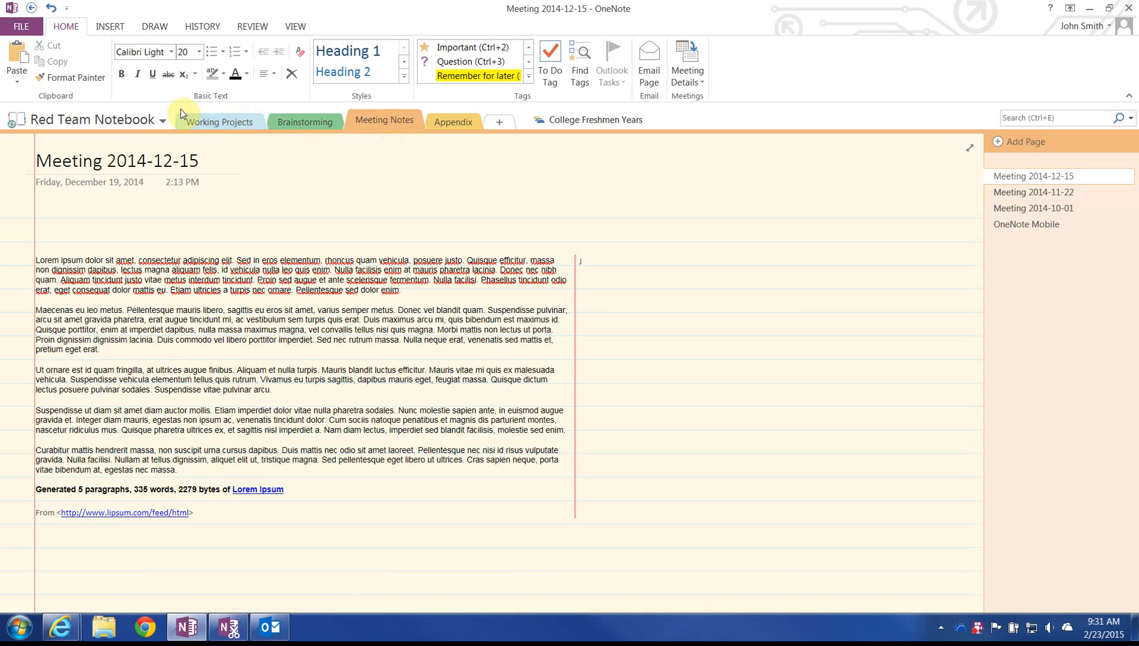
{"action": "left_click", "coordinate": [109, 121]}
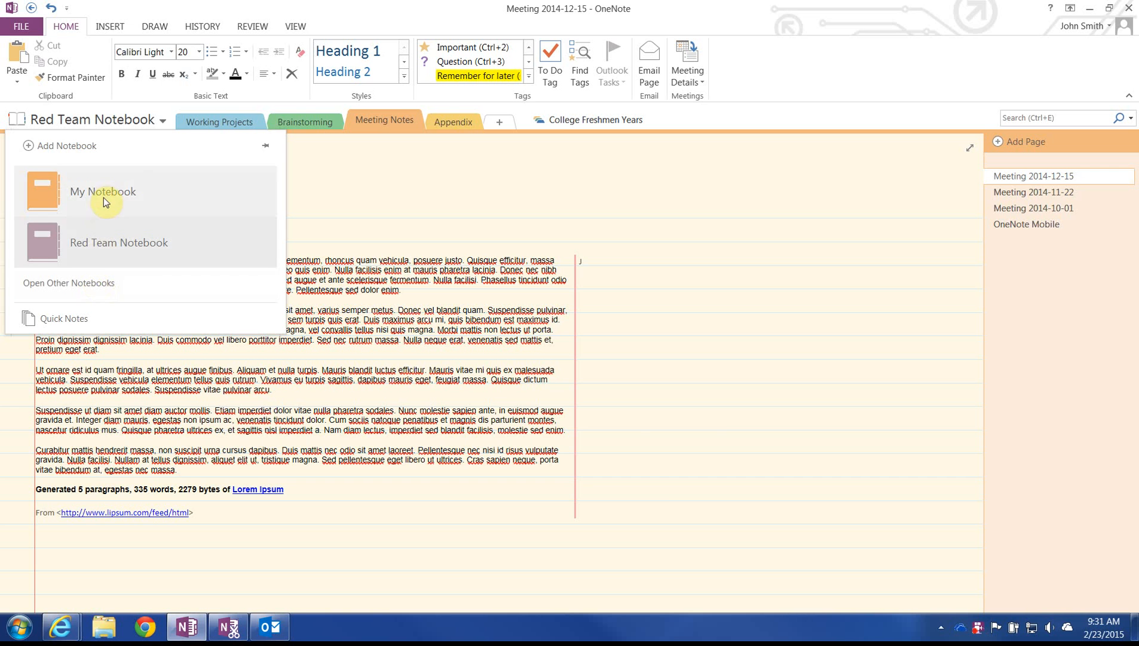
{"action": "left_click", "coordinate": [319, 125]}
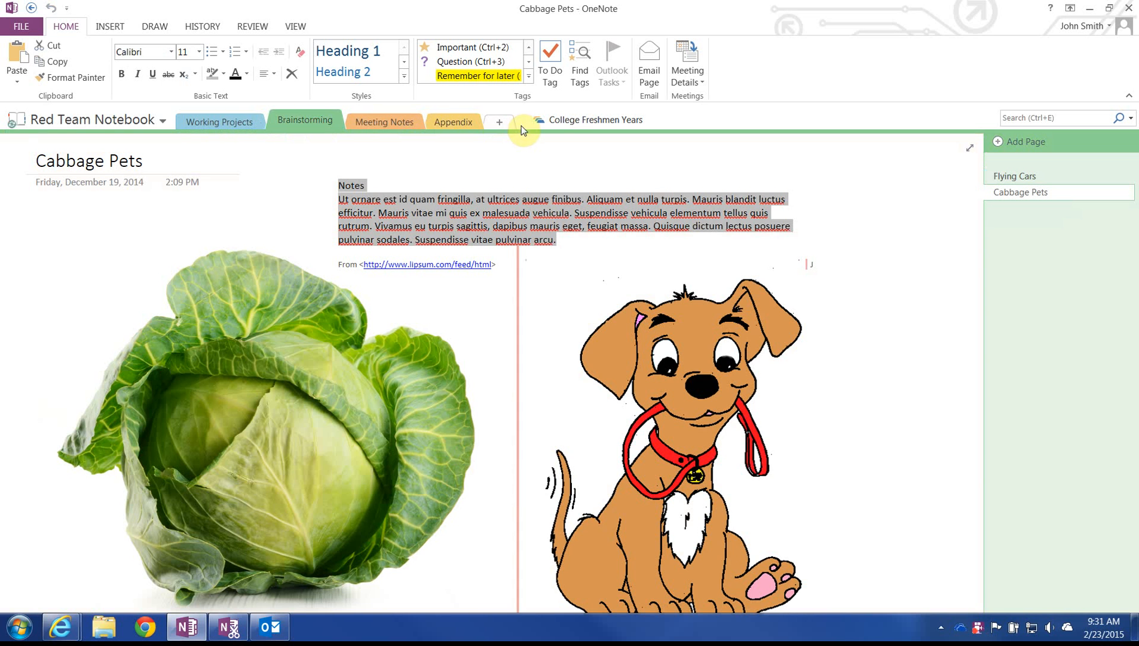
Open the College Freshmen Years section group and return to the parent Red Team Notebook
{"action": "left_click", "coordinate": [579, 121]}
{"action": "left_click", "coordinate": [136, 122]}
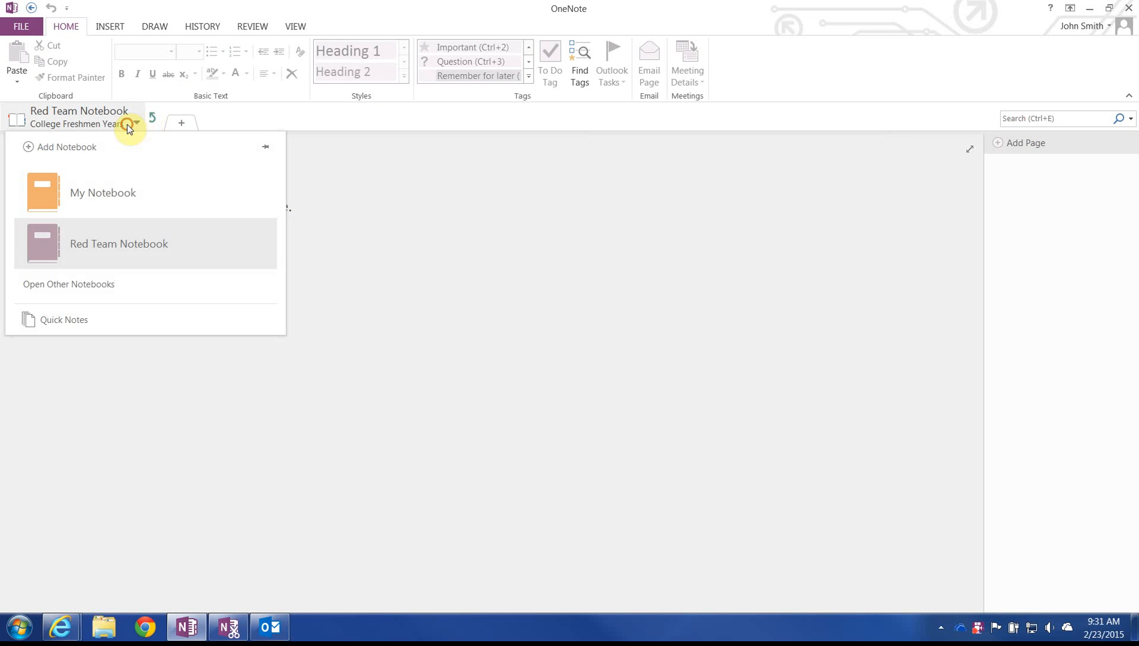
{"action": "left_click", "coordinate": [148, 123]}
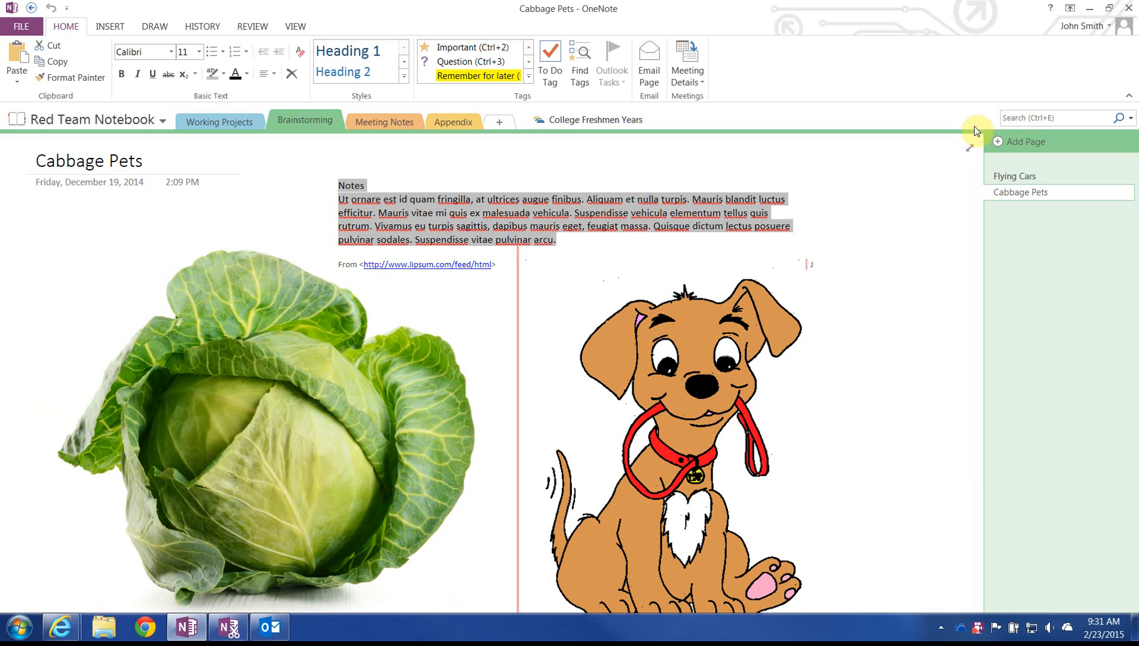
Add three blank pages to the Brainstorming section
{"action": "left_click", "coordinate": [1026, 142]}
{"action": "left_click", "coordinate": [1029, 141]}
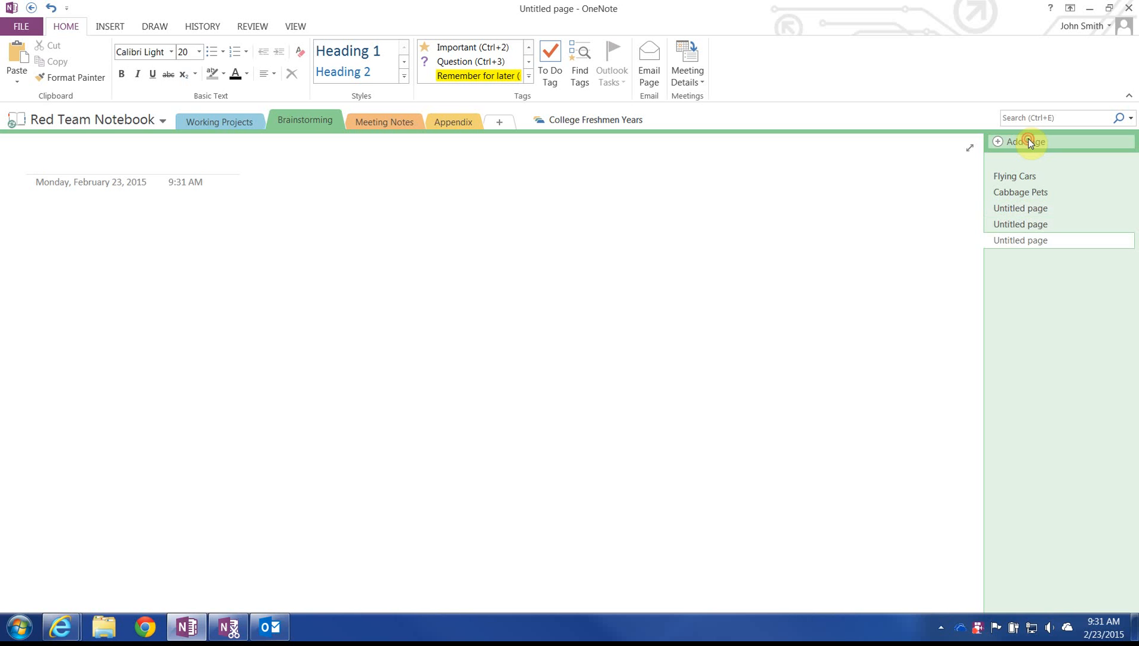
Open the Africa page in the Working Projects section and examine its infographic picture
{"action": "left_click", "coordinate": [223, 122]}
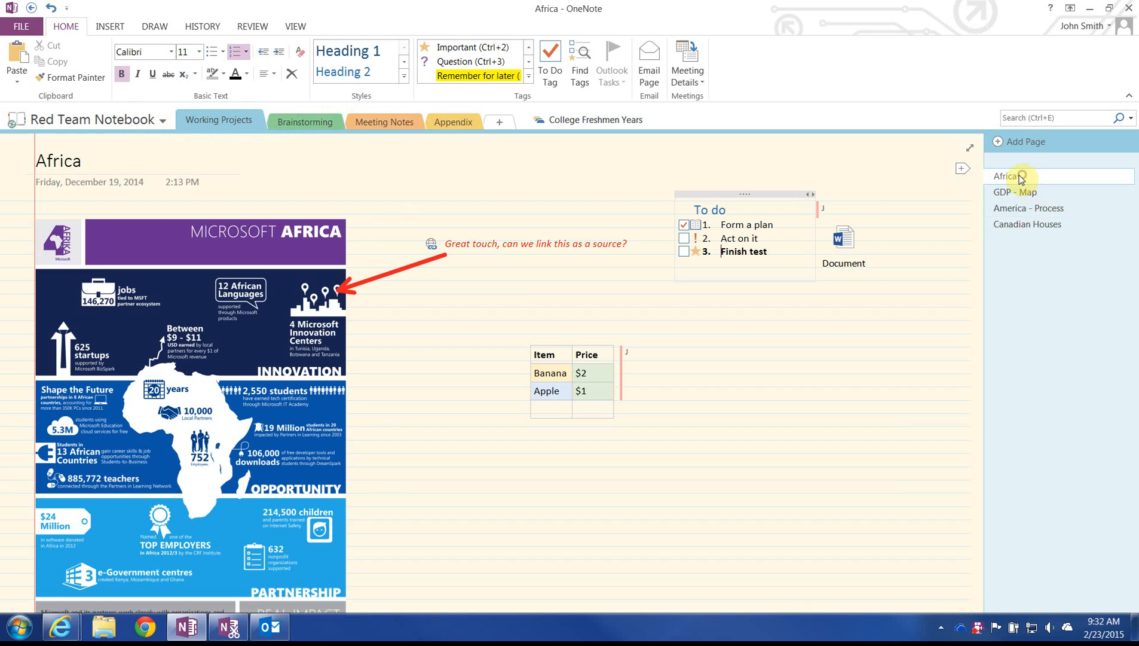
{"action": "left_click", "coordinate": [1024, 176]}
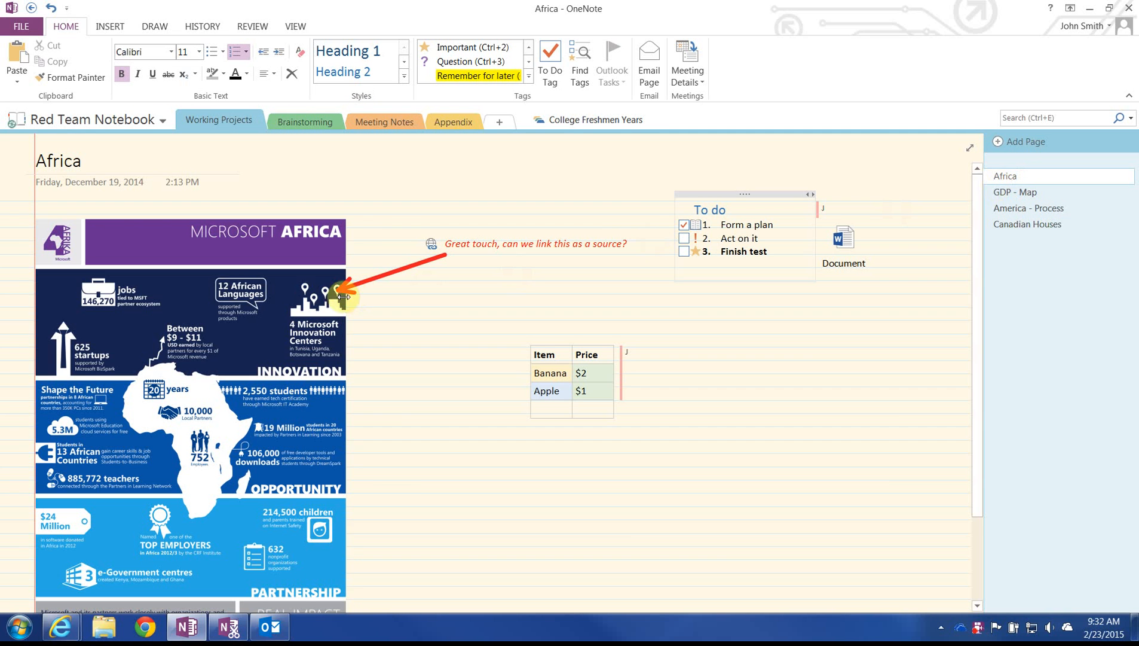
{"action": "left_click", "coordinate": [197, 275]}
{"action": "scroll", "coordinate": [201, 231], "scroll_direction": "down", "scroll_amount": 3}
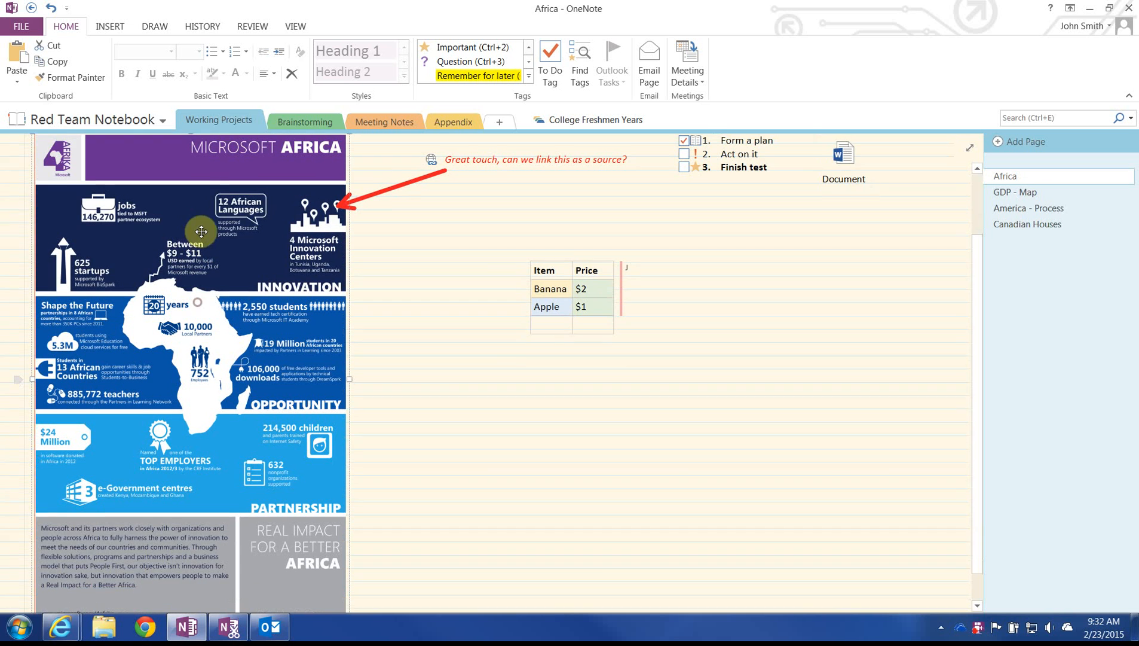
{"action": "scroll", "coordinate": [239, 251], "scroll_direction": "up", "scroll_amount": 3}
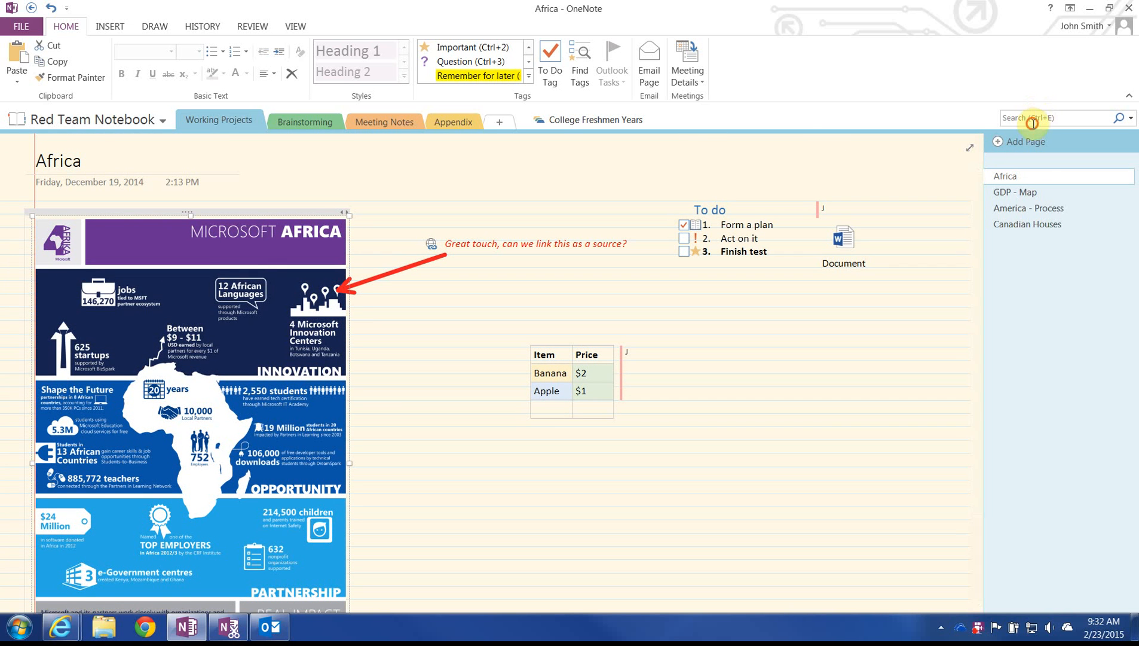
Search all notebooks for "microsoft", including text inside pictures, and return to the infographic on the Africa page
{"action": "left_click", "coordinate": [1034, 119]}
{"action": "type", "text": "microsoft"}
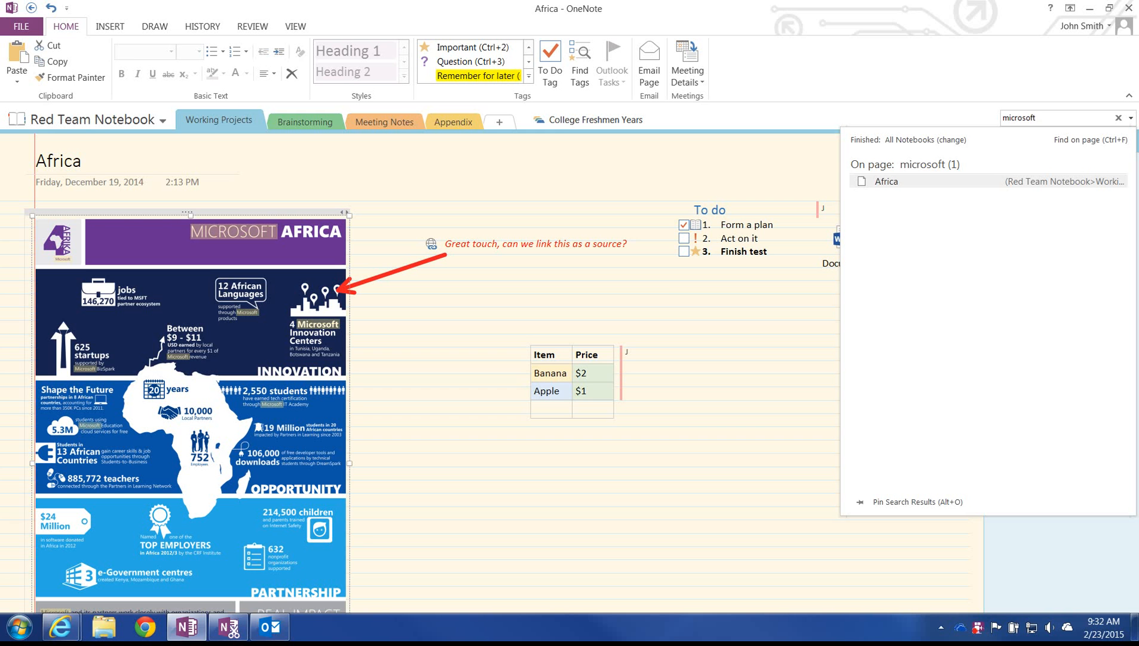
{"action": "left_click", "coordinate": [272, 400]}
Copy the text from the Microsoft Africa infographic picture
{"action": "scroll", "coordinate": [270, 392], "scroll_direction": "down", "scroll_amount": 3}
{"action": "right_click", "coordinate": [258, 335]}
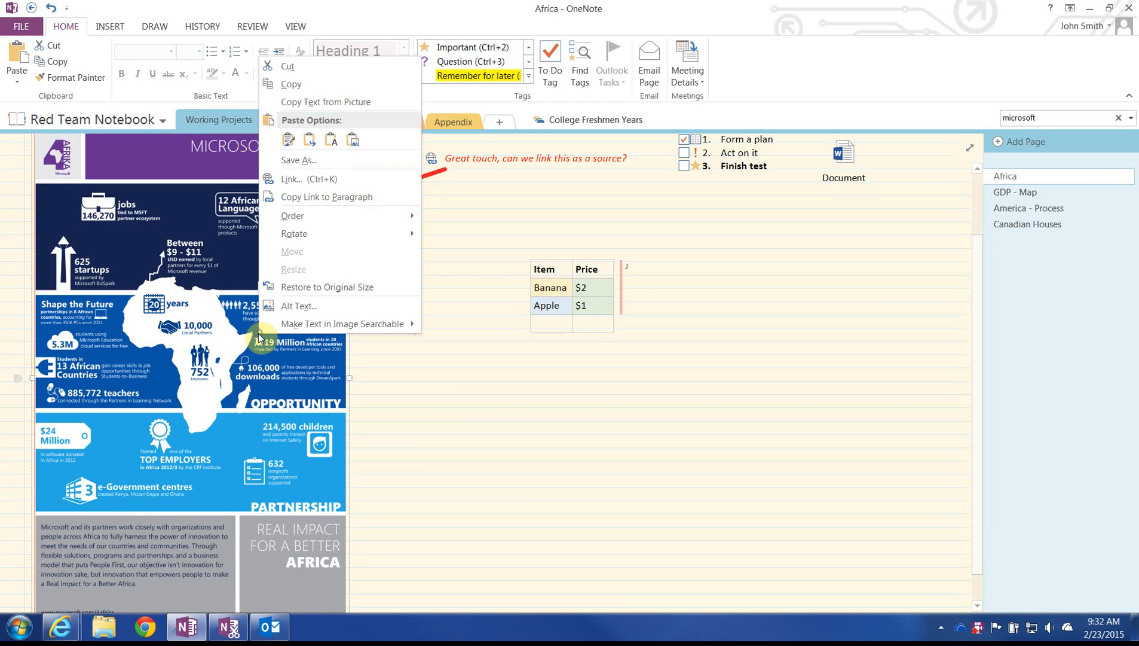
{"action": "scroll", "coordinate": [415, 456], "scroll_direction": "down", "scroll_amount": 3}
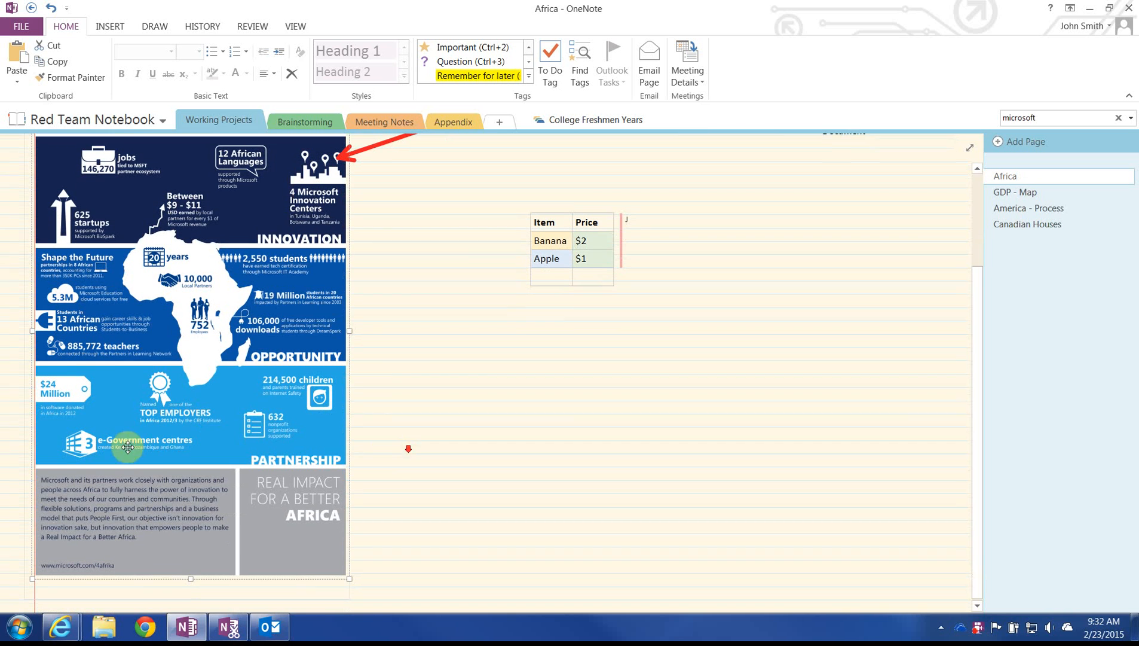
{"action": "right_click", "coordinate": [119, 505]}
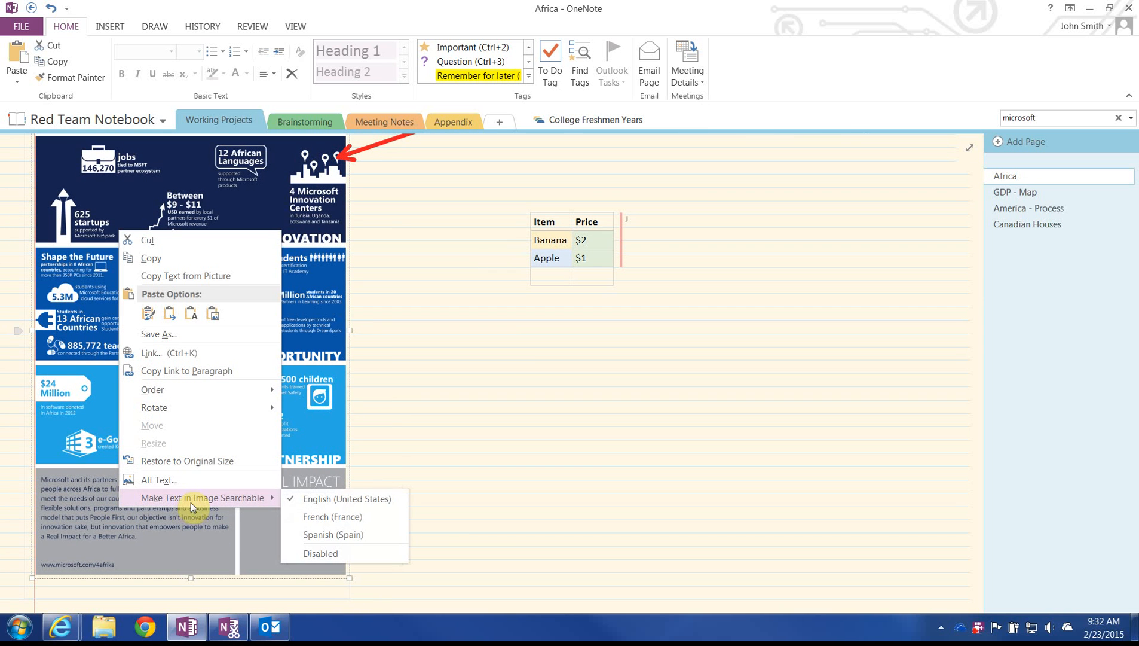
{"action": "mouse_move", "coordinate": [207, 390]}
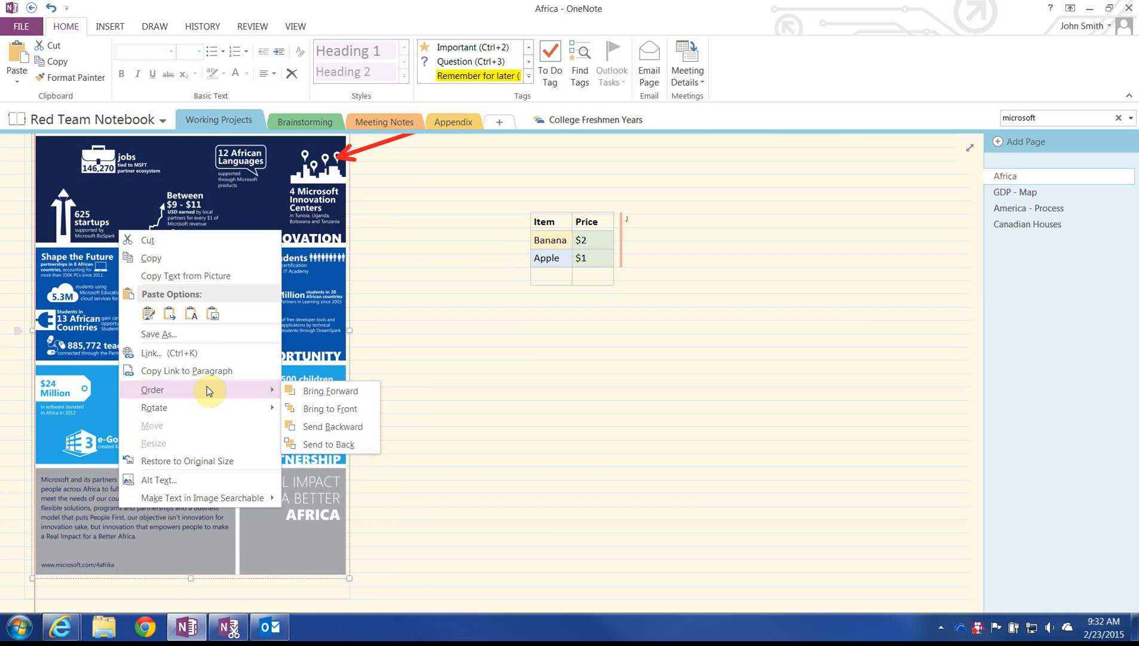
{"action": "left_click", "coordinate": [209, 275]}
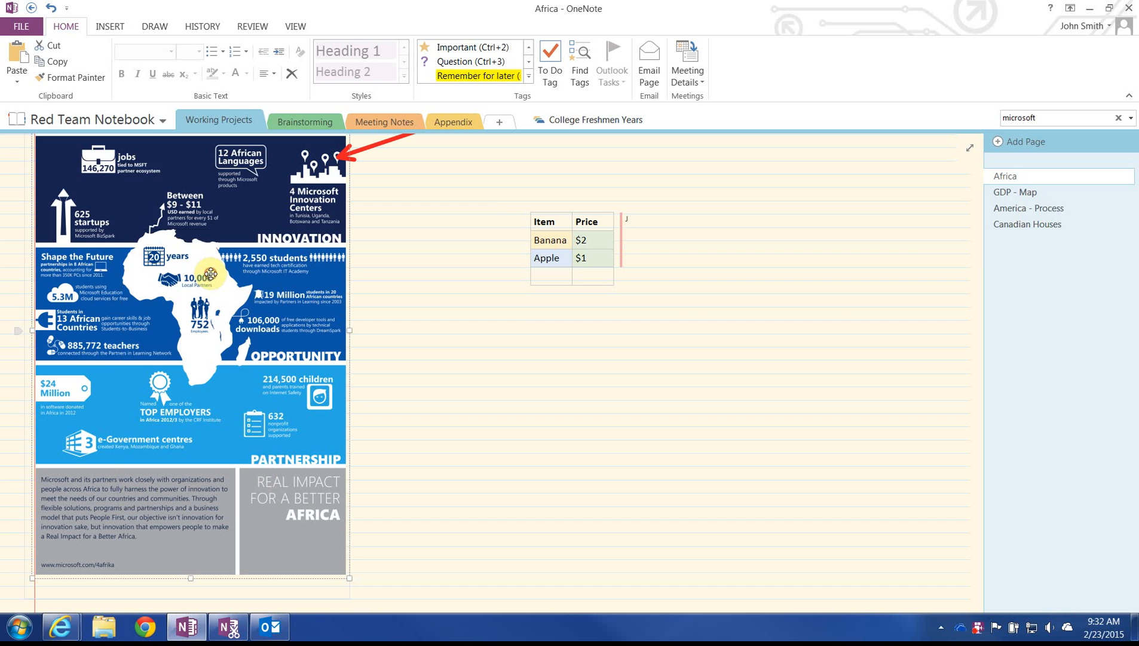
Paste the copied text as text only below the Item and Price table, and review it
{"action": "left_click", "coordinate": [511, 312]}
{"action": "right_click", "coordinate": [510, 314]}
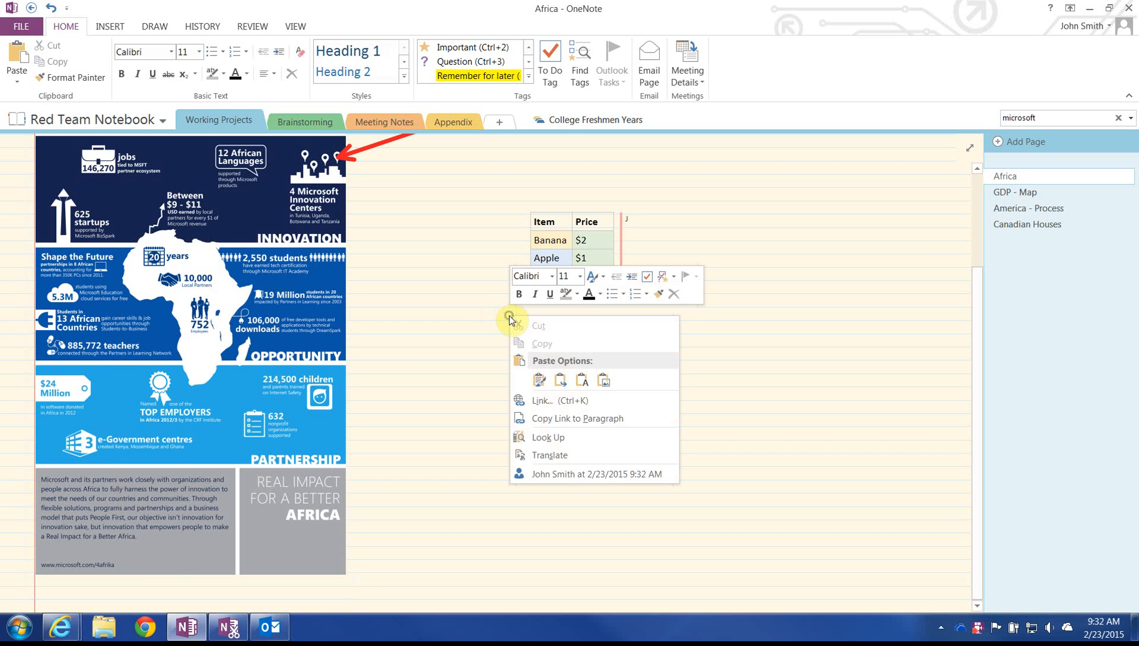
{"action": "left_click", "coordinate": [582, 380]}
{"action": "scroll", "coordinate": [538, 418], "scroll_direction": "up", "scroll_amount": 15}
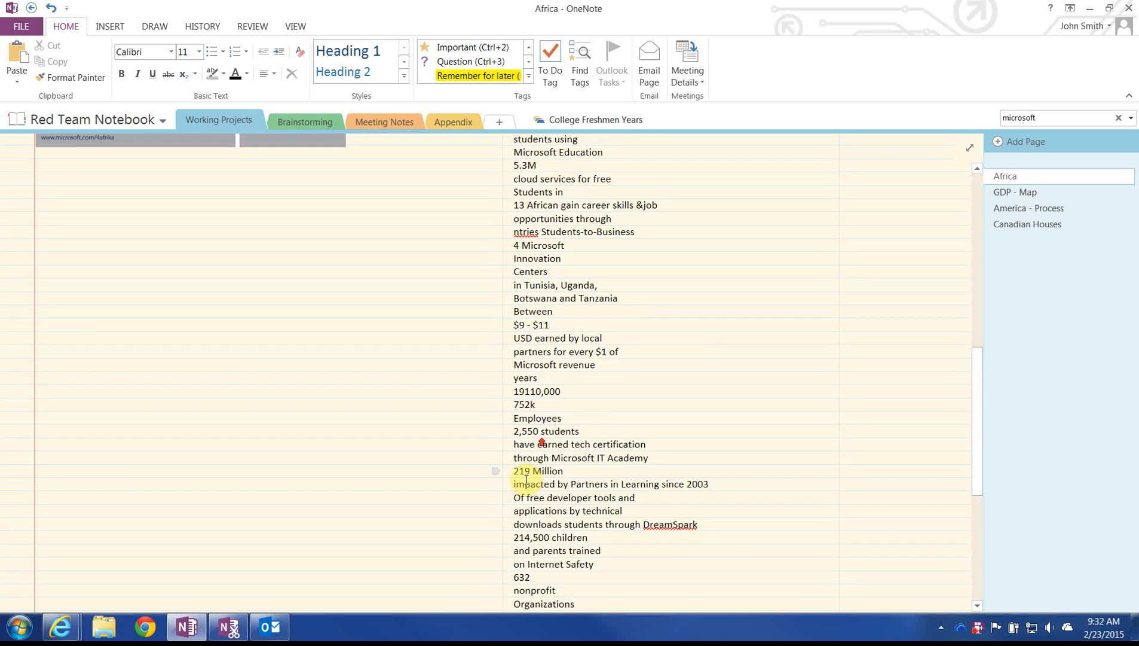
{"action": "scroll", "coordinate": [539, 372], "scroll_direction": "up", "scroll_amount": 4}
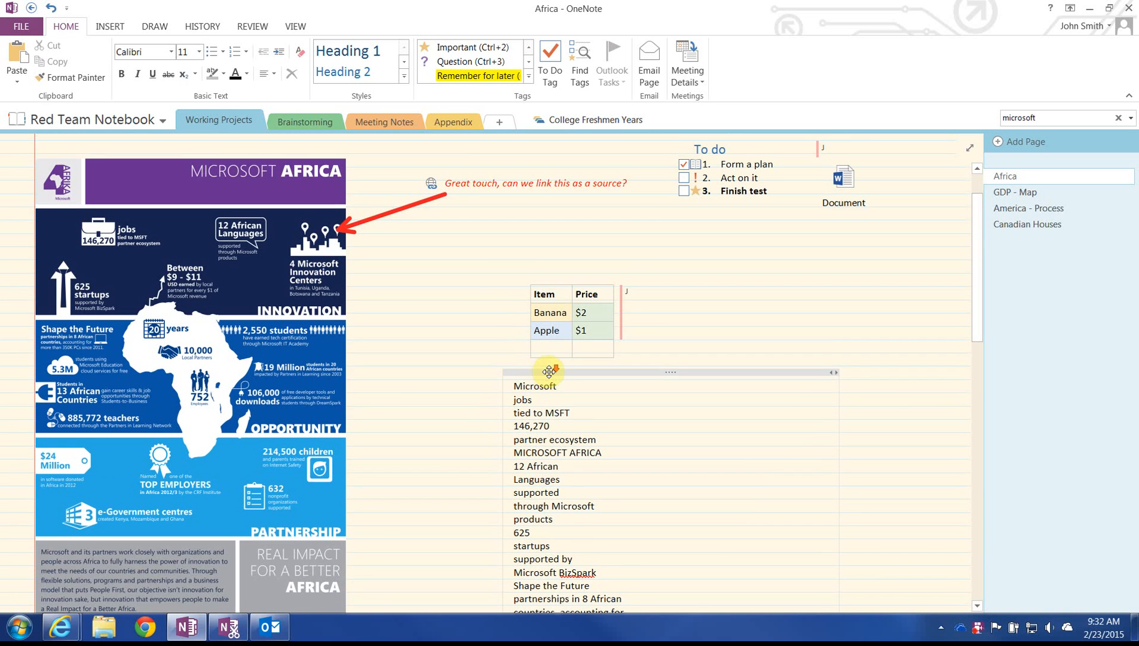
{"action": "scroll", "coordinate": [548, 368], "scroll_direction": "down", "scroll_amount": 4}
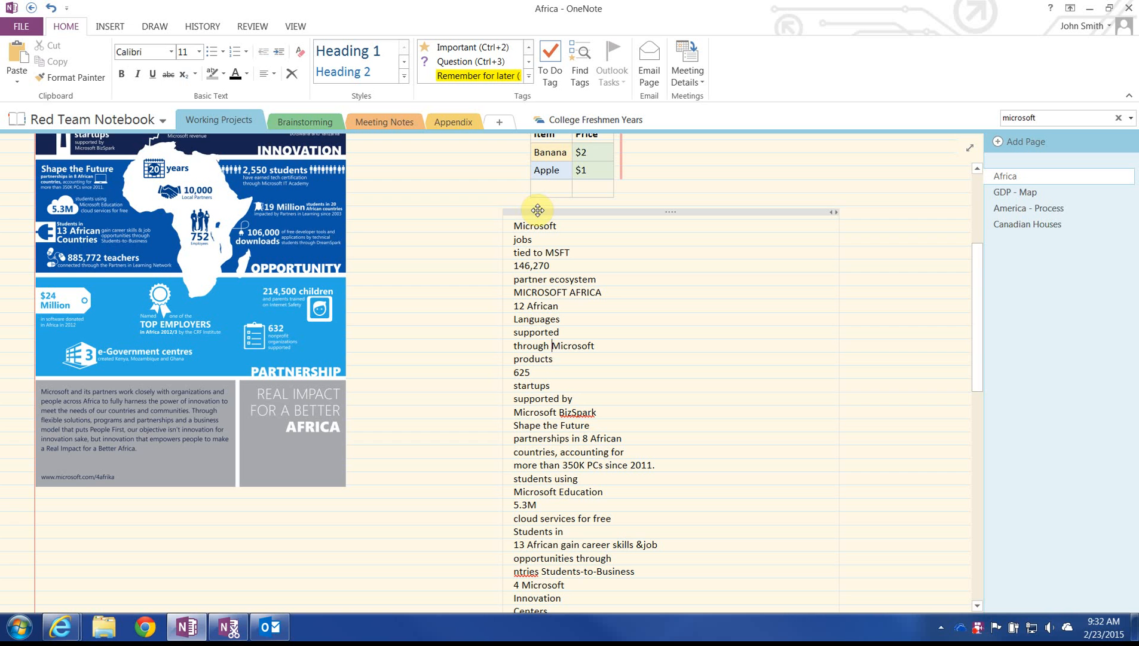
{"action": "scroll", "coordinate": [583, 368], "scroll_direction": "up", "scroll_amount": 5}
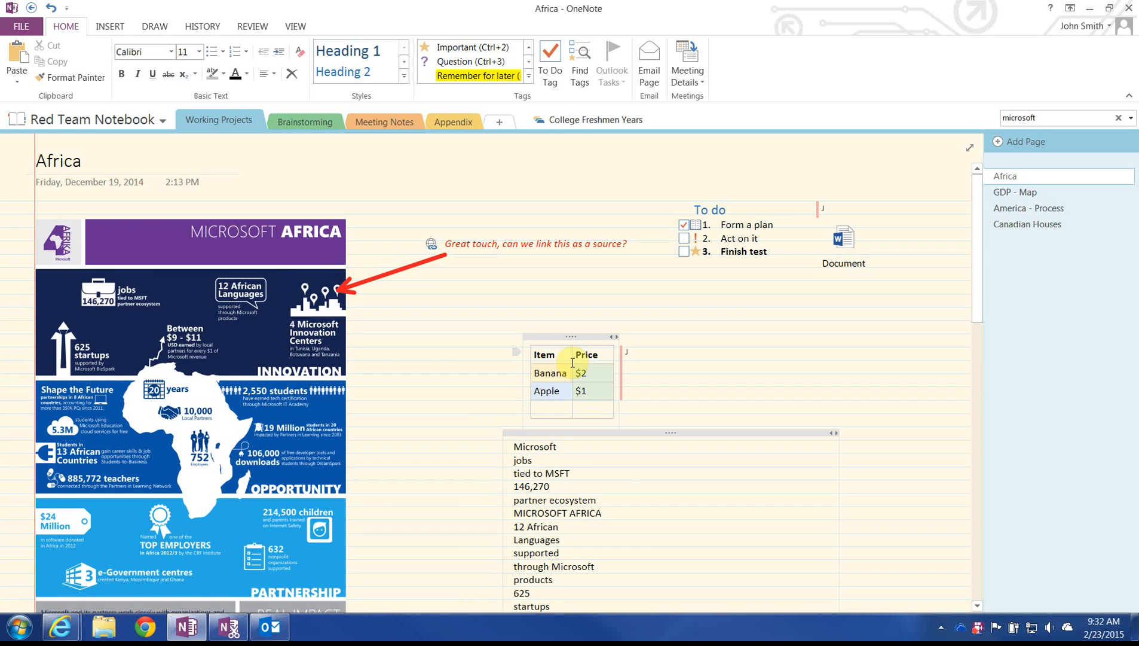
Move the pasted text container next to the infographic and narrow its width slightly
{"action": "left_click_drag", "start_coordinate": [571, 435], "coordinate": [425, 435]}
{"action": "scroll", "coordinate": [433, 403], "scroll_direction": "down", "scroll_amount": 2}
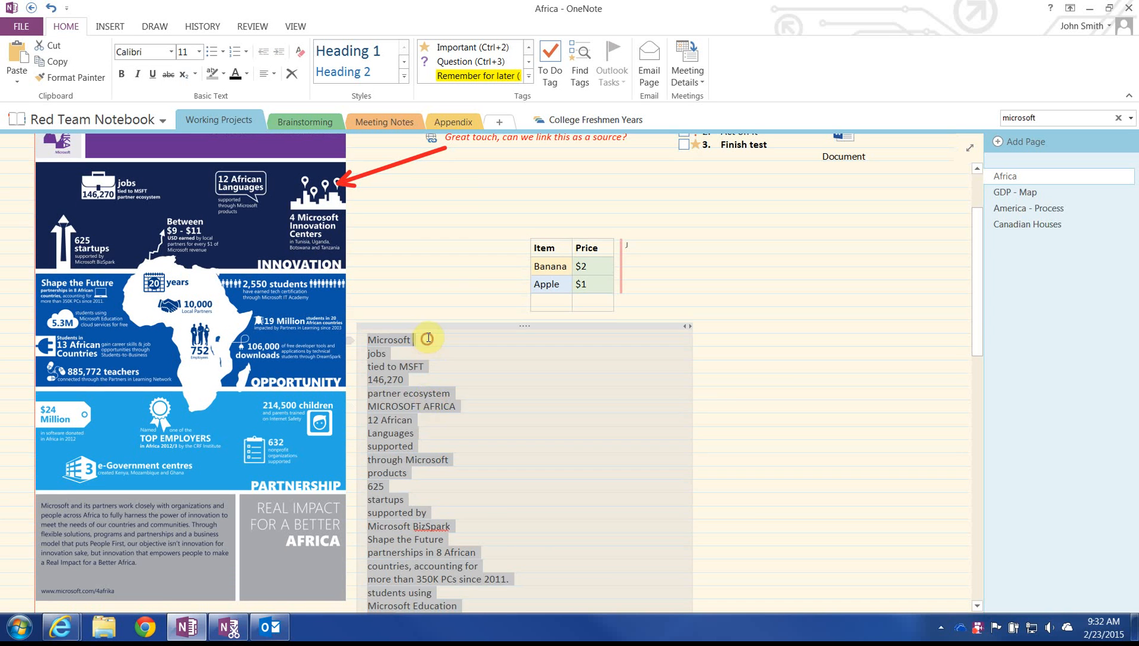
{"action": "left_click", "coordinate": [428, 339]}
{"action": "left_click_drag", "start_coordinate": [693, 335], "coordinate": [627, 348]}
{"action": "scroll", "coordinate": [478, 370], "scroll_direction": "down", "scroll_amount": 1}
Zoom out to examine the full length of the pasted text on the Africa page, and restore the page zoom to 100%
{"action": "scroll", "coordinate": [626, 349], "scroll_direction": "down", "scroll_amount": 15}
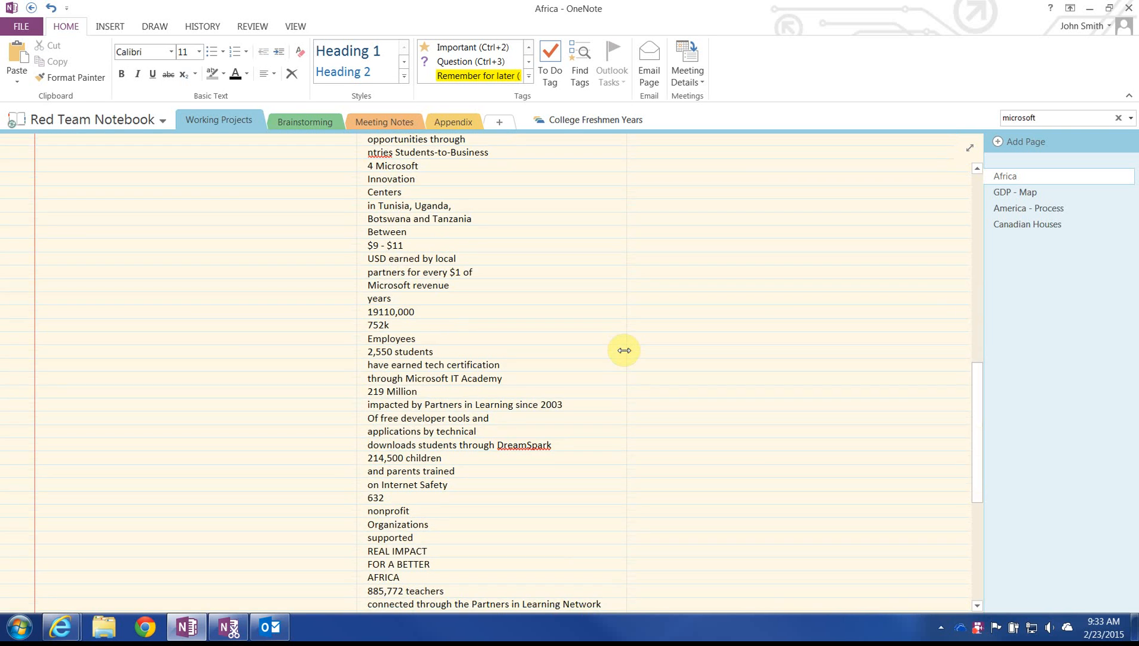
{"action": "scroll", "coordinate": [619, 354], "scroll_direction": "down", "scroll_amount": 5, "text": "ctrl"}
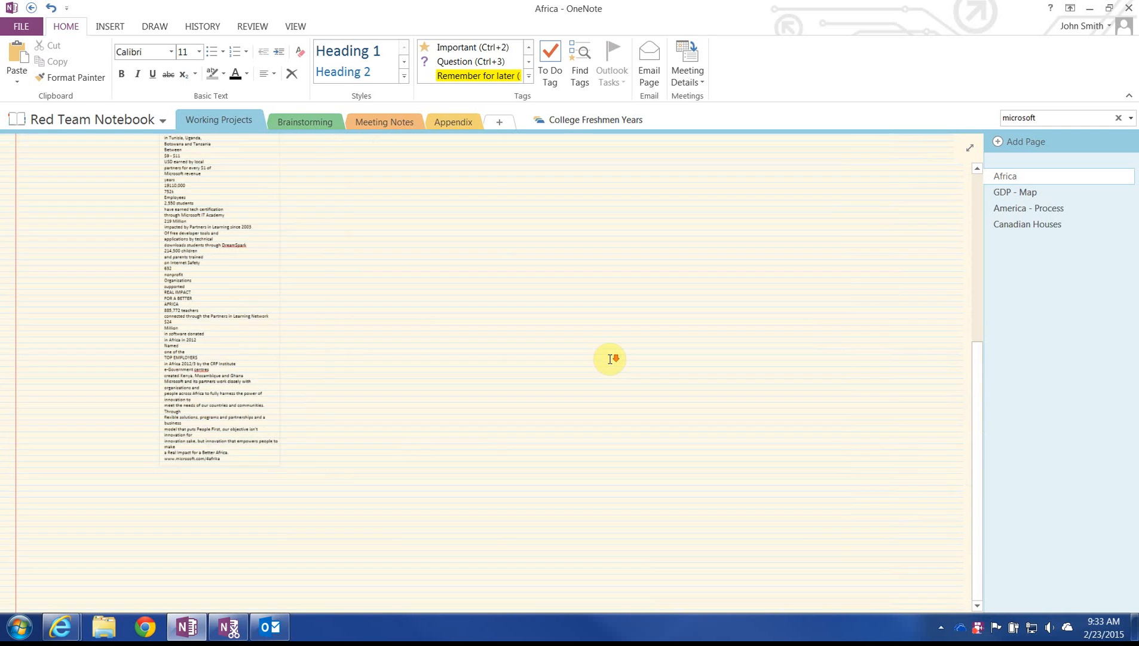
{"action": "scroll", "coordinate": [268, 361], "scroll_direction": "up", "scroll_amount": 3}
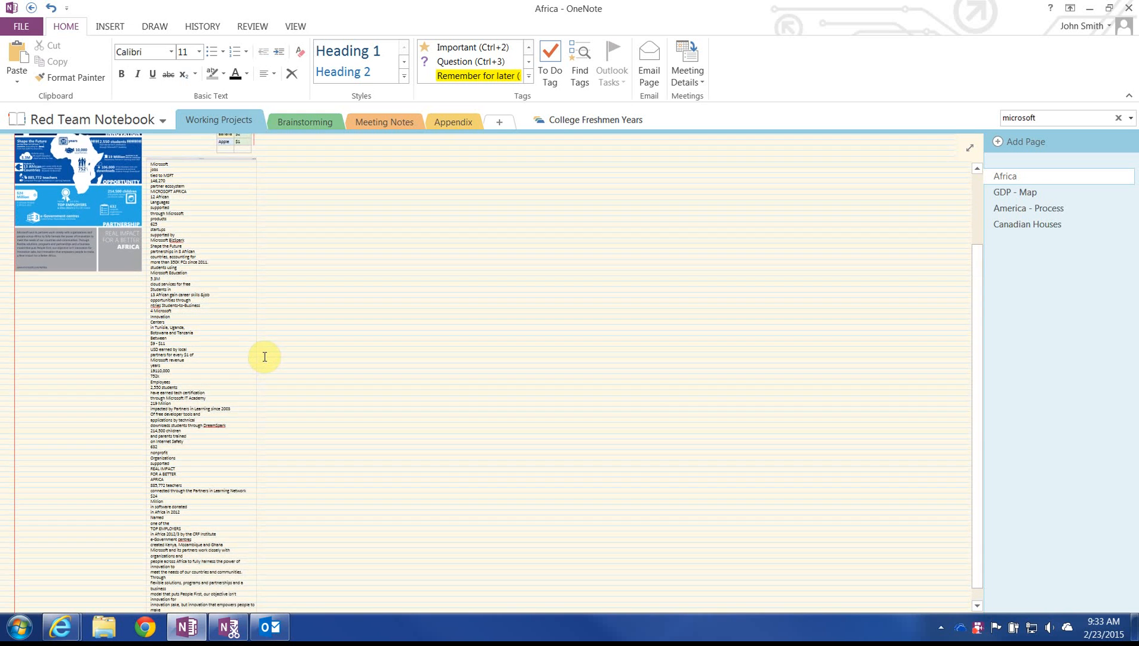
{"action": "scroll", "coordinate": [216, 308], "scroll_direction": "up", "scroll_amount": 3}
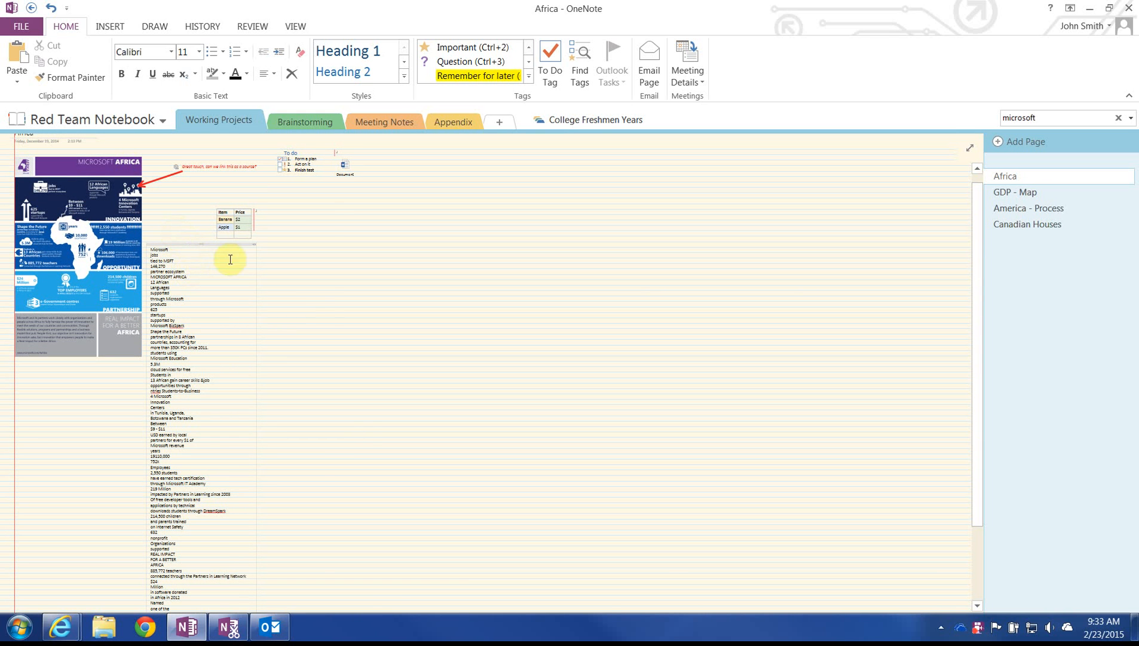
{"action": "left_click", "coordinate": [661, 405]}
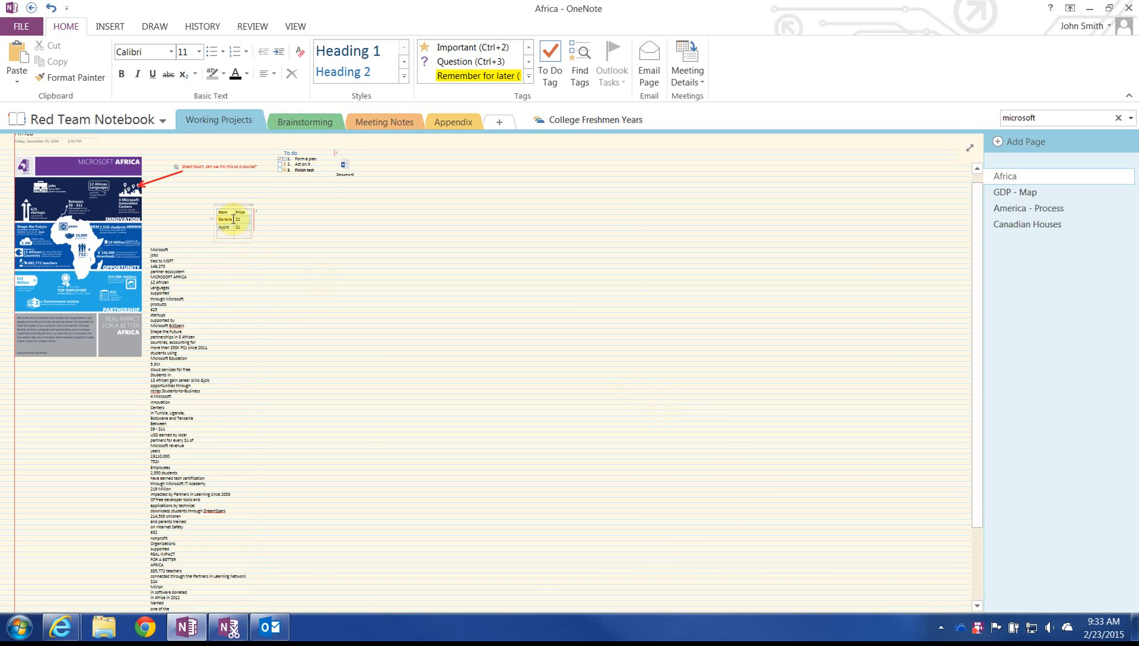
{"action": "left_click", "coordinate": [295, 29]}
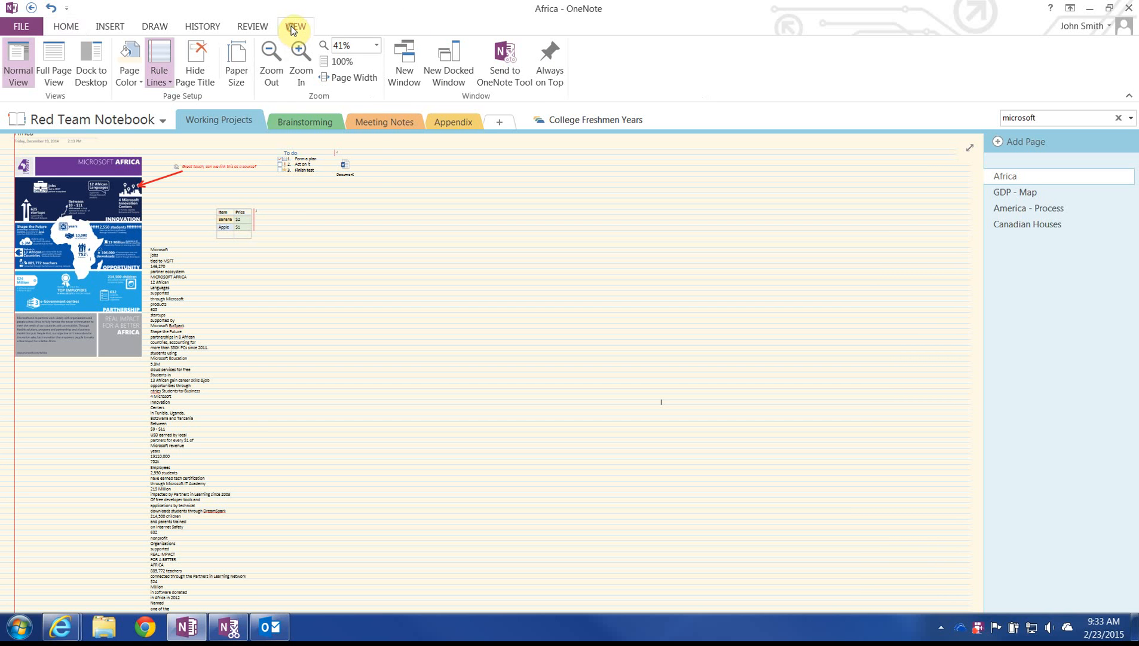
{"action": "left_click", "coordinate": [377, 48]}
{"action": "left_click", "coordinate": [362, 111]}
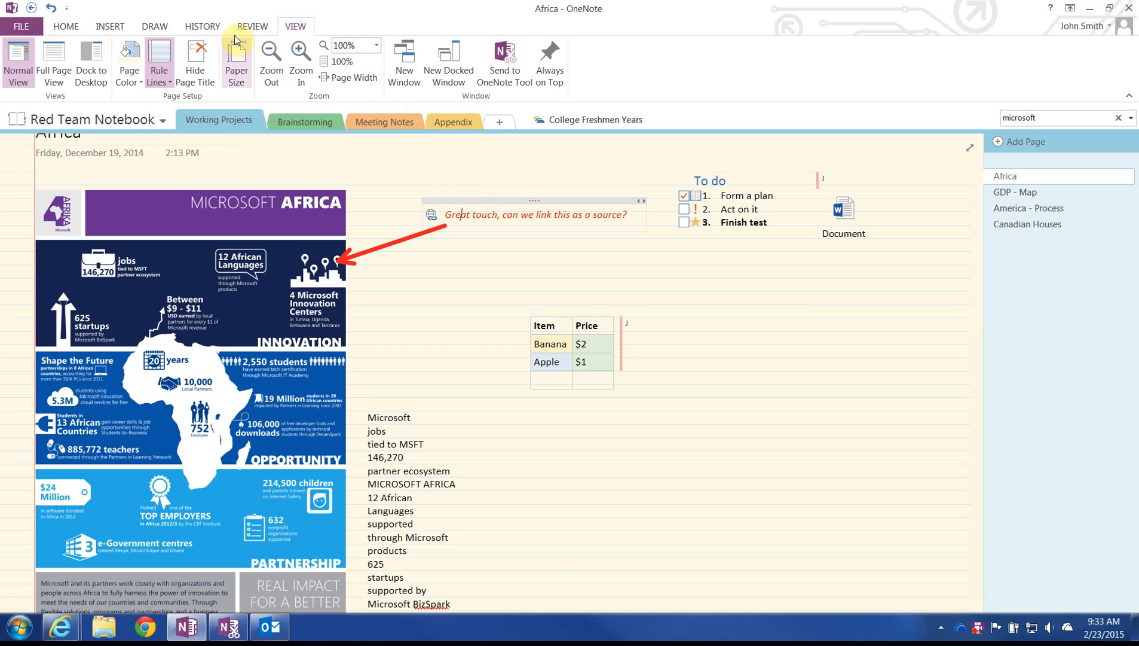
{"action": "left_click", "coordinate": [66, 28]}
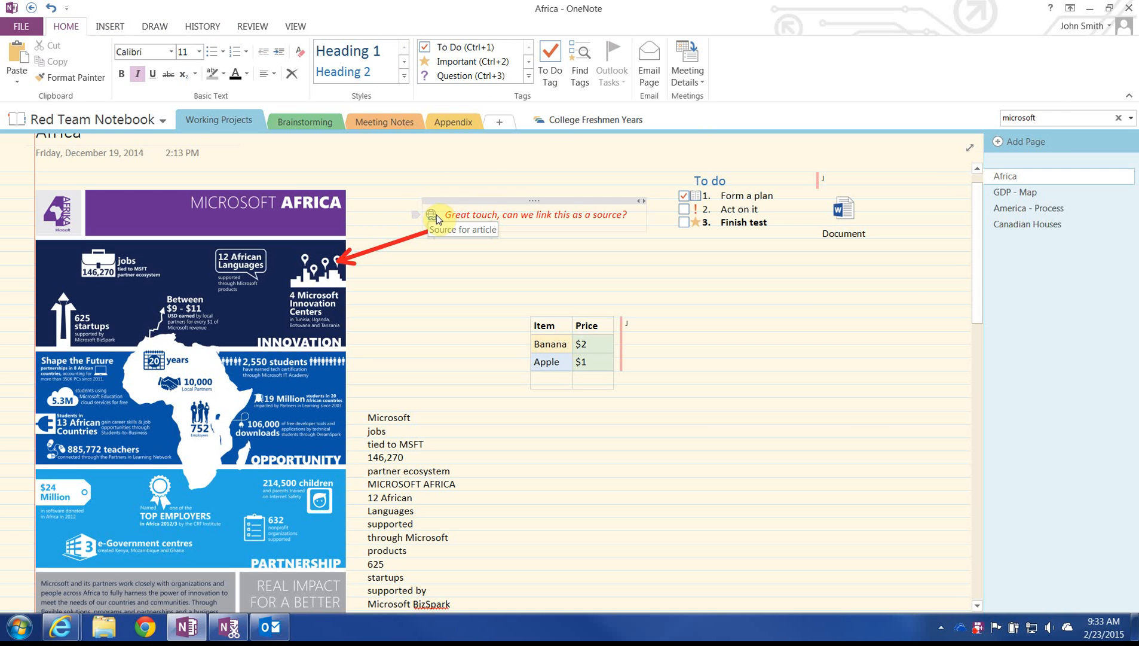
Look over the available note tags, and remove the To Do tag from the "Act on it" item
{"action": "left_click", "coordinate": [528, 76]}
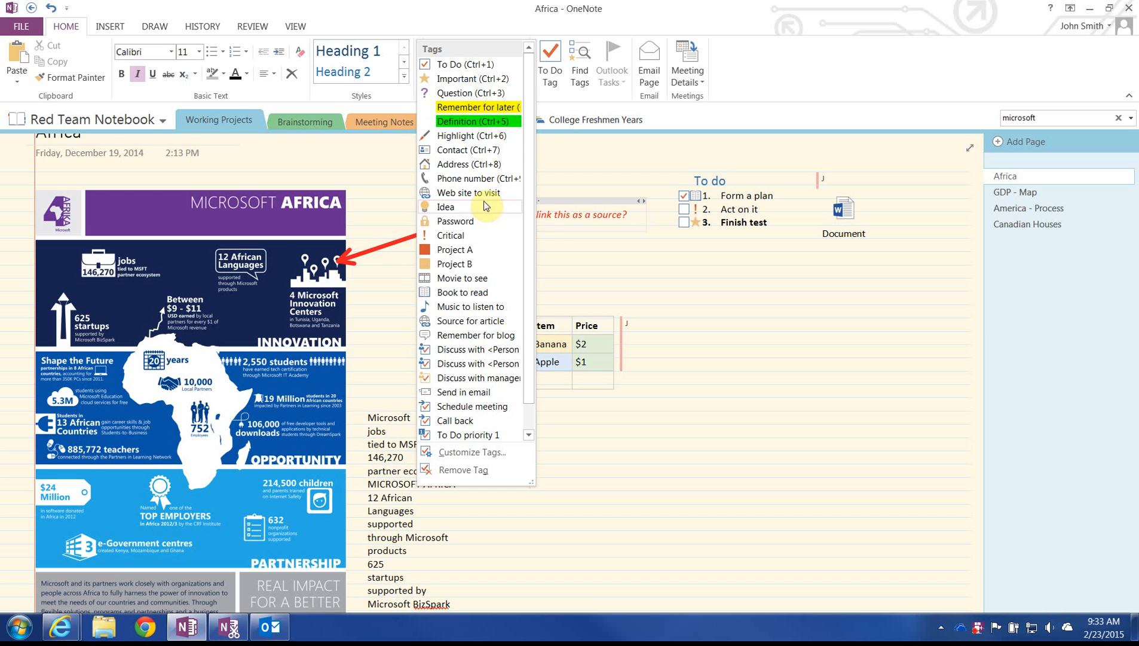
{"action": "left_click", "coordinate": [706, 183]}
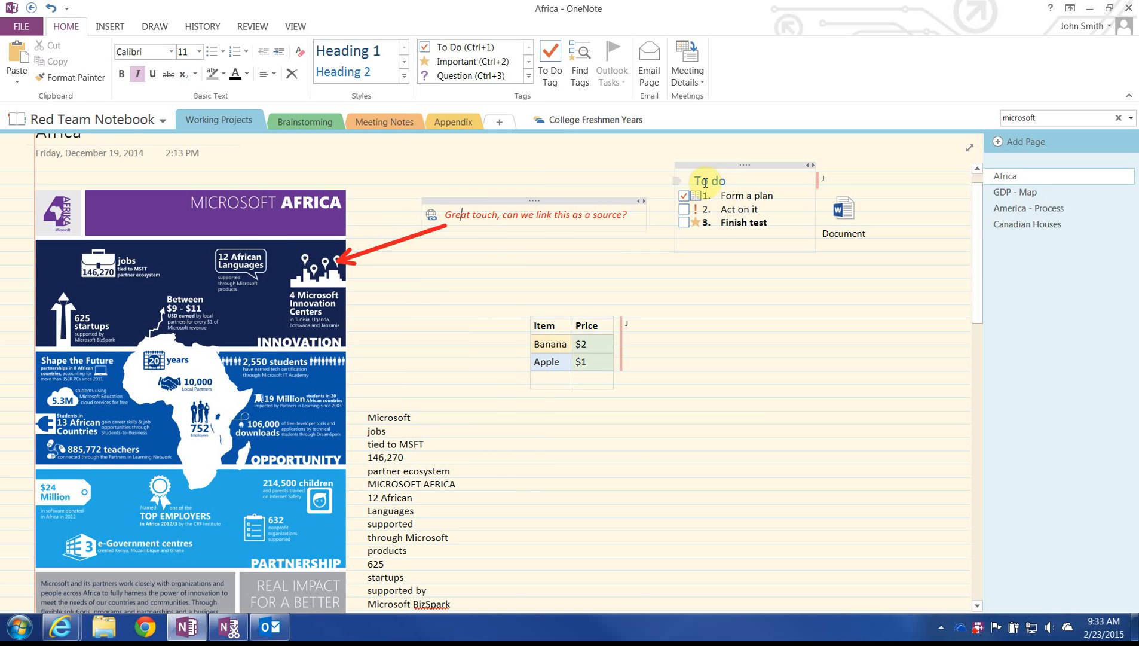
{"action": "left_click", "coordinate": [685, 211]}
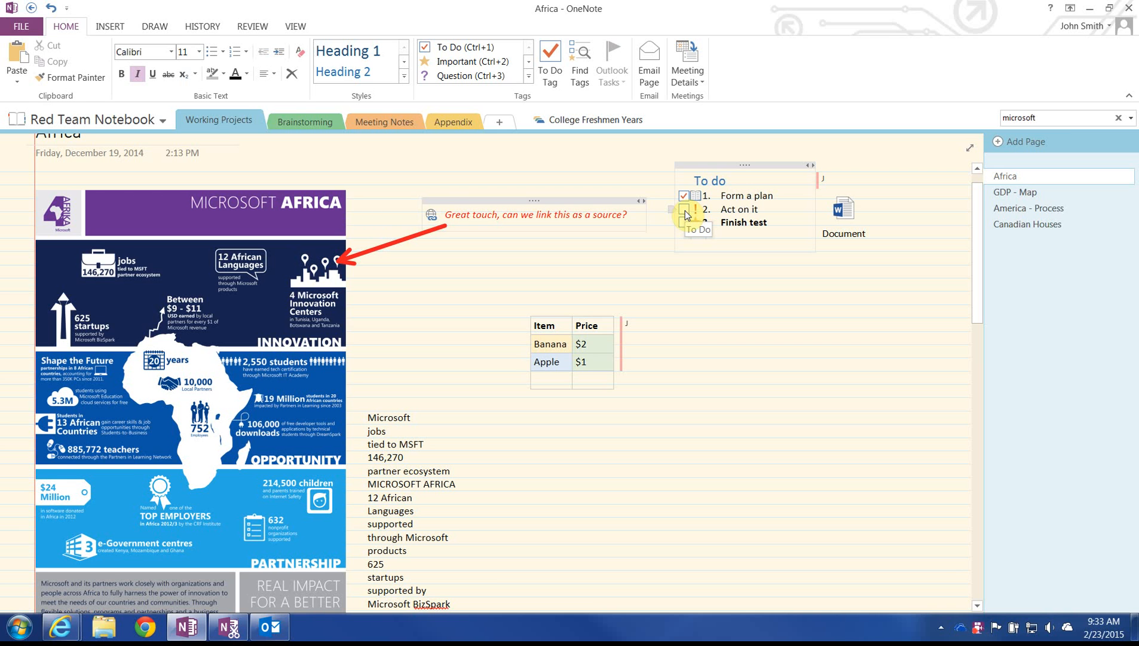
{"action": "right_click", "coordinate": [692, 213]}
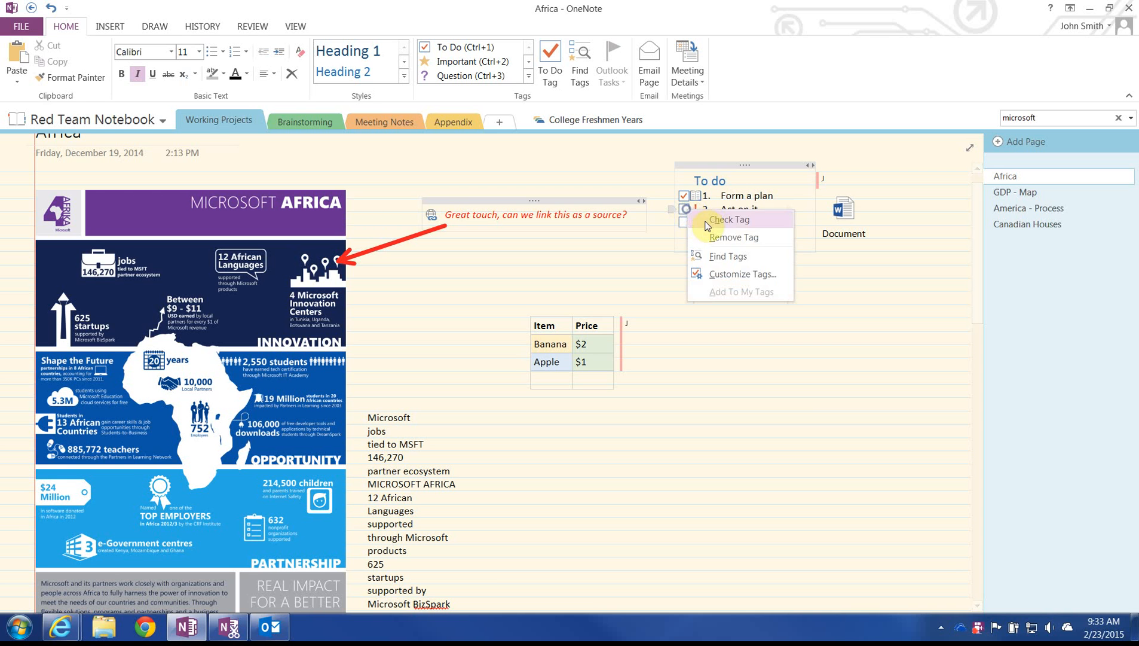
{"action": "left_click", "coordinate": [725, 237]}
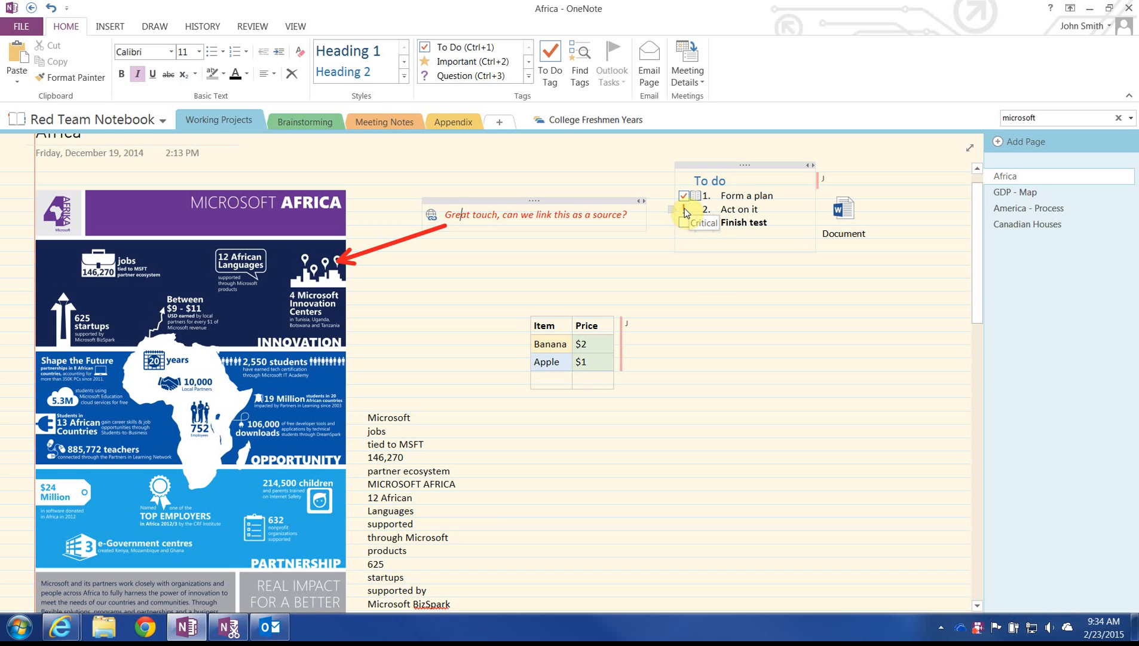
Clear the "microsoft" search and open the summary of all tagged notes in this notebook
{"action": "left_click", "coordinate": [1063, 118]}
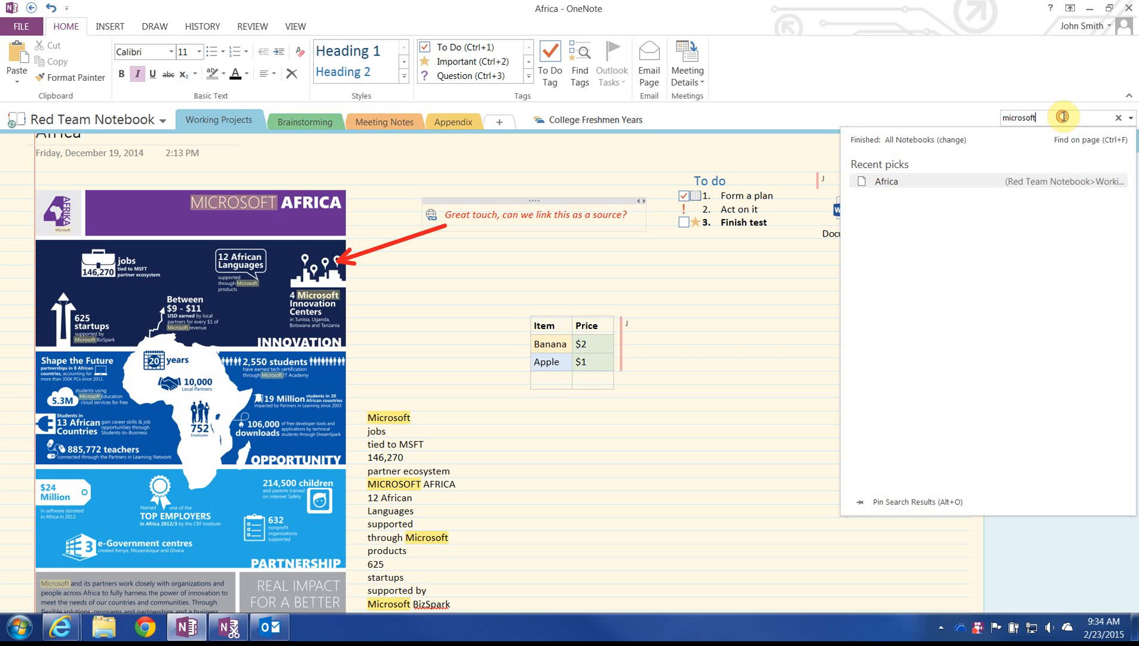
{"action": "key", "text": "Escape"}
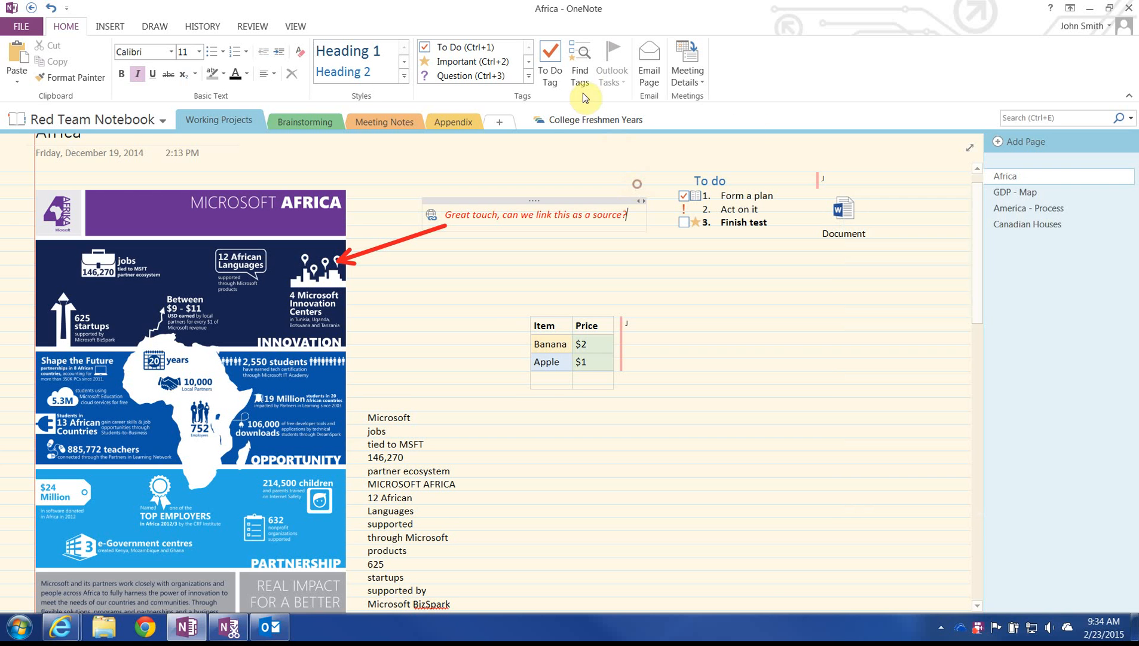
{"action": "left_click", "coordinate": [581, 71]}
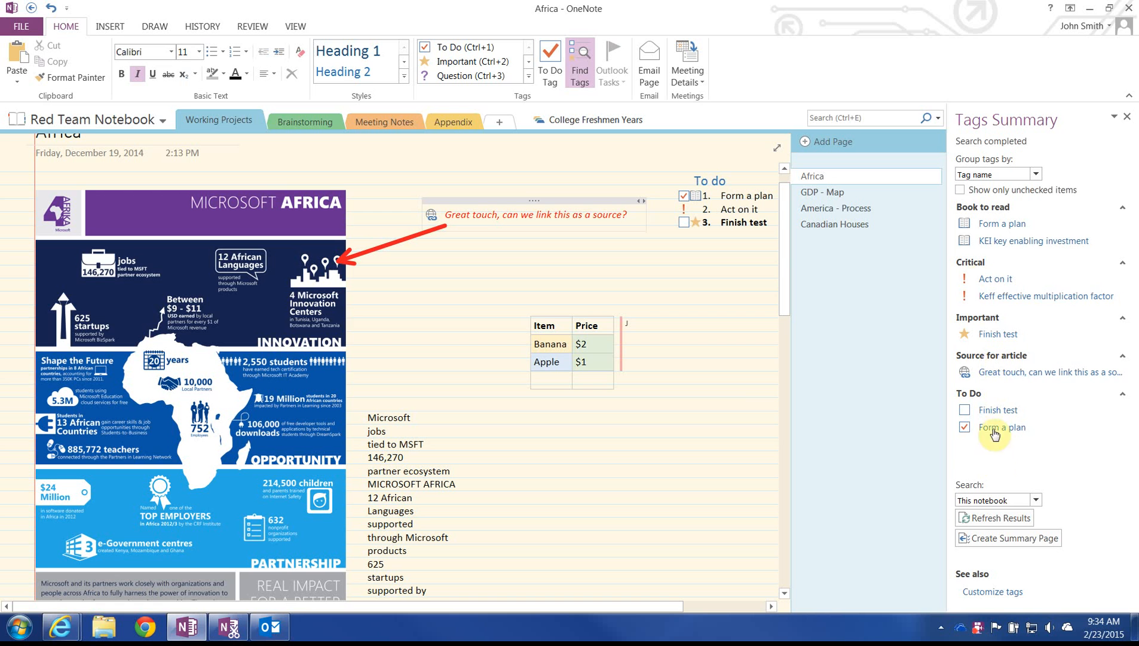
Keep the tags grouped by tag name, and collapse the Critical and Important groups in the summary
{"action": "left_click", "coordinate": [966, 263]}
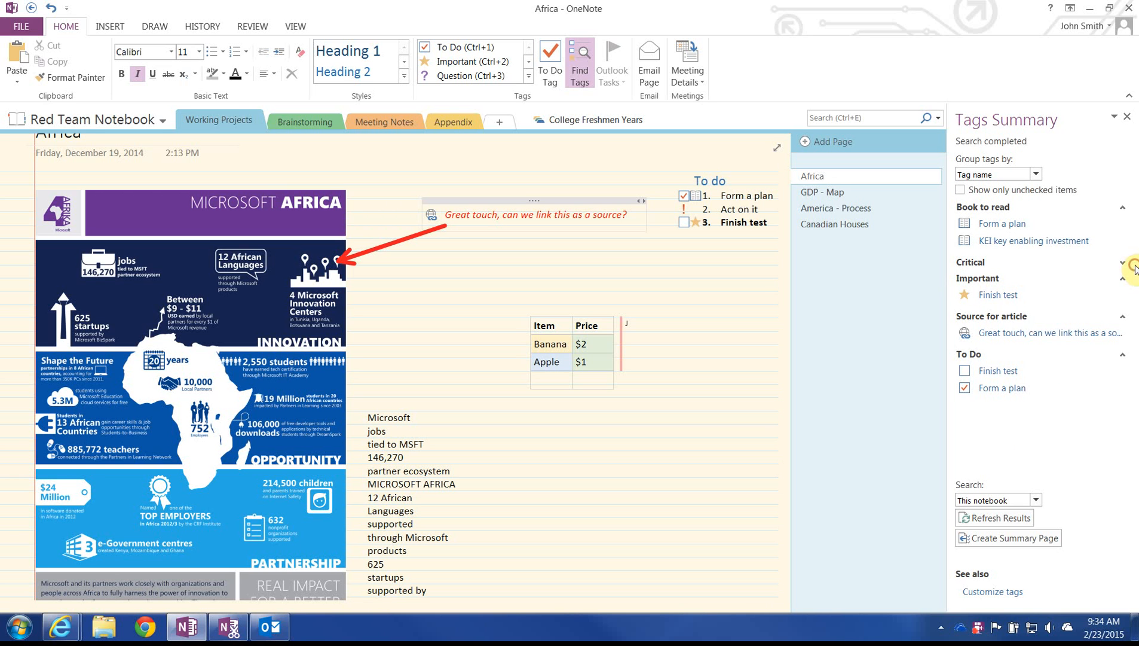
{"action": "left_click", "coordinate": [1126, 262]}
{"action": "left_click", "coordinate": [1036, 173]}
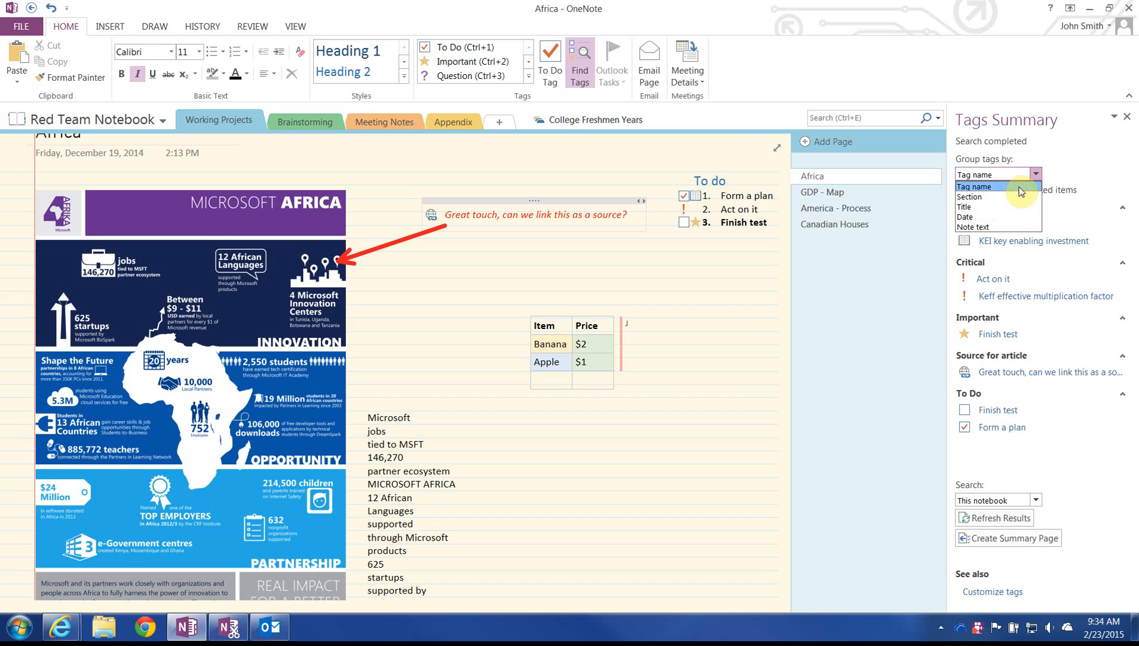
{"action": "left_click", "coordinate": [1022, 187]}
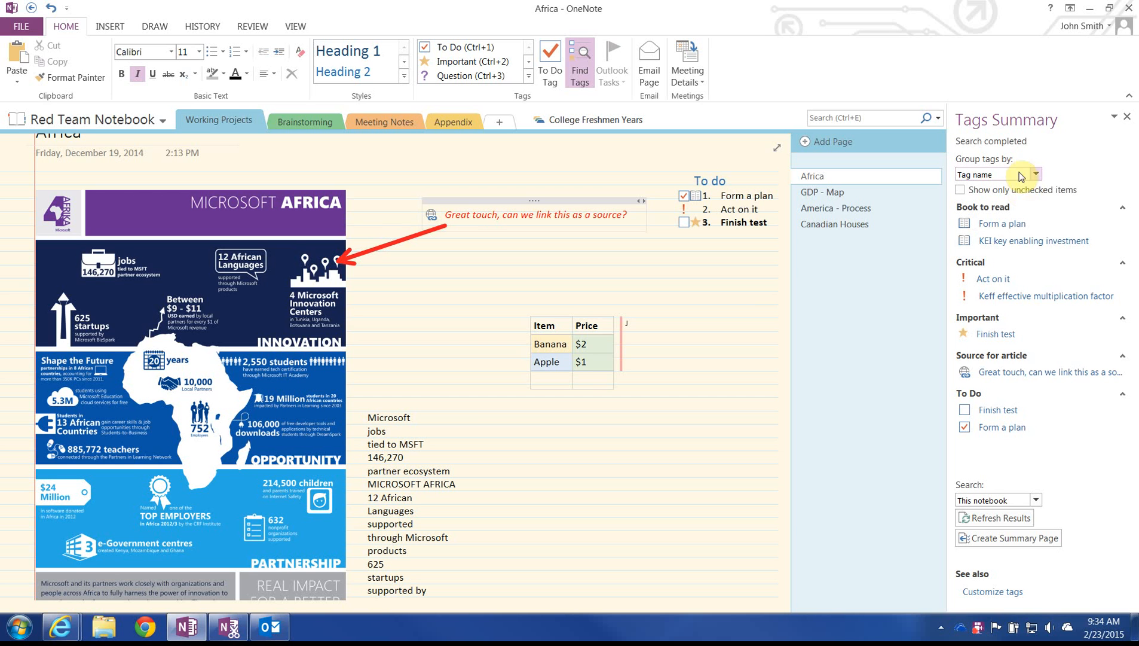
{"action": "left_click", "coordinate": [984, 263]}
{"action": "left_click", "coordinate": [981, 279]}
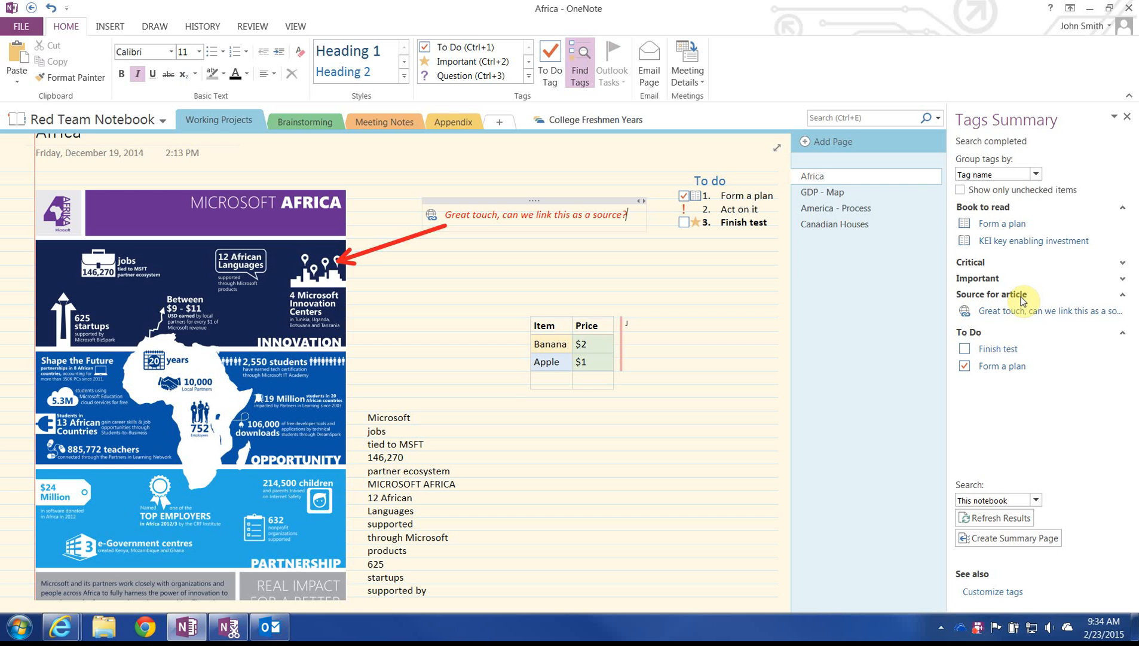
{"action": "left_click", "coordinate": [1036, 501]}
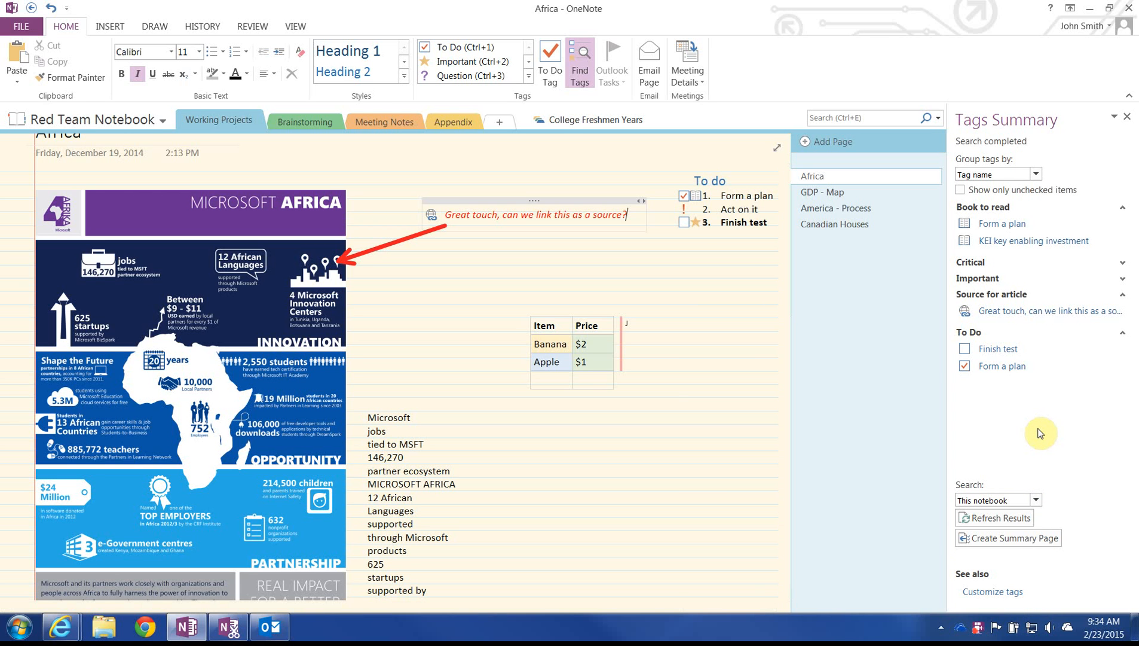
Remove the Important tag from the "Finish test" item in the To do list
{"action": "left_click", "coordinate": [717, 211]}
{"action": "left_click", "coordinate": [733, 221]}
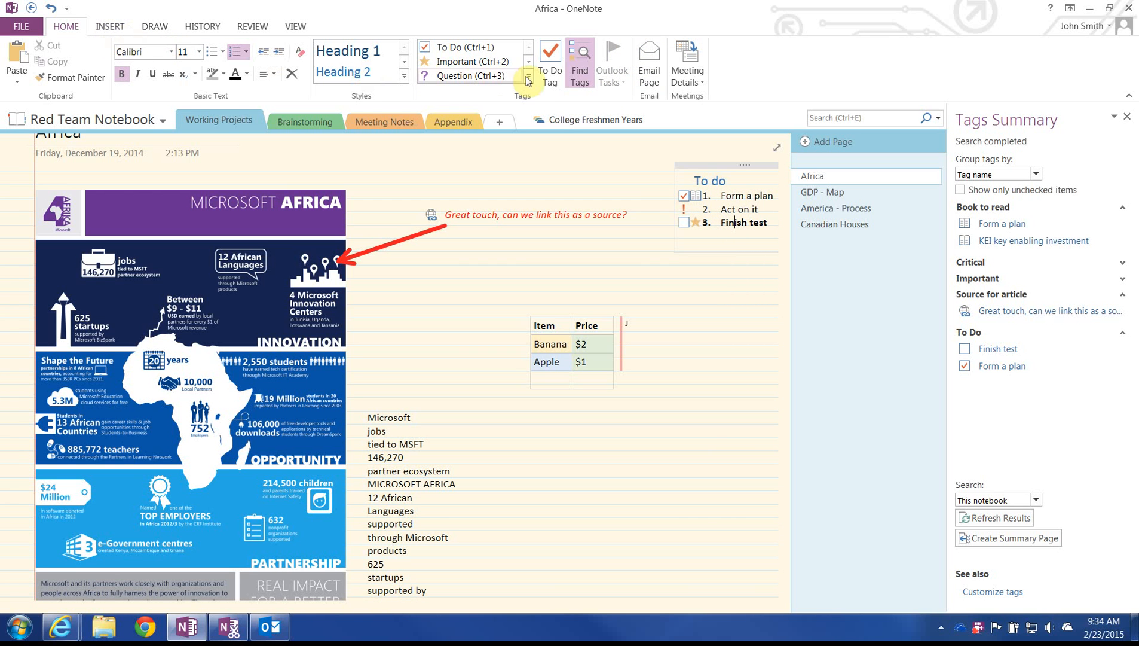
{"action": "left_click", "coordinate": [467, 62]}
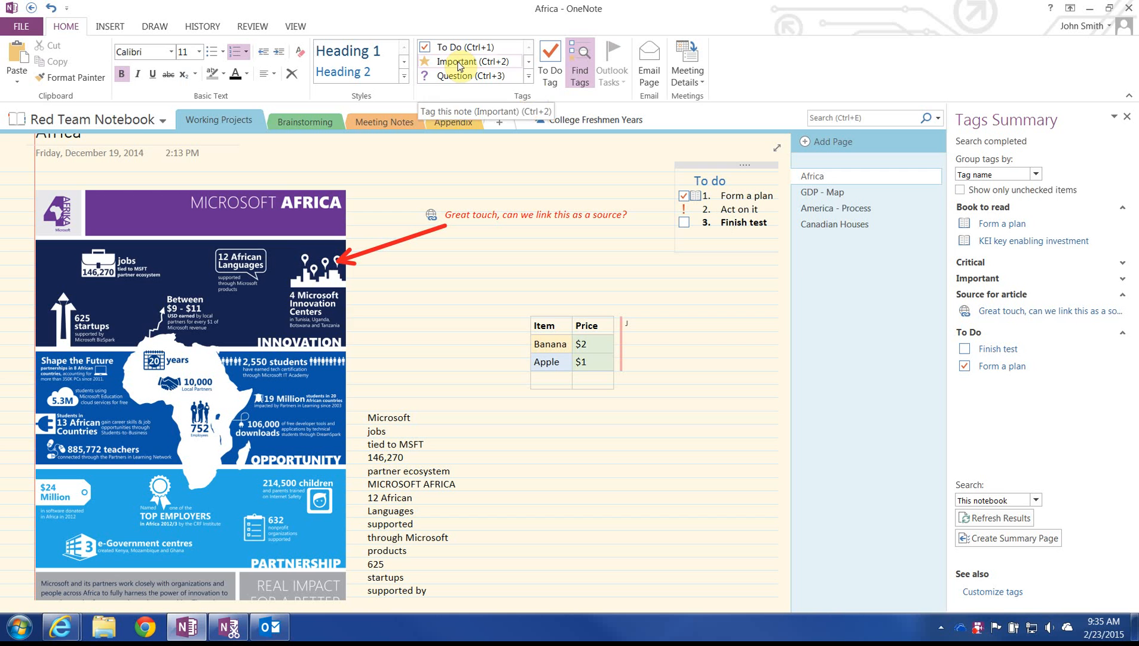
Close the tags summary to give the Africa page its full width again
{"action": "left_click", "coordinate": [688, 75]}
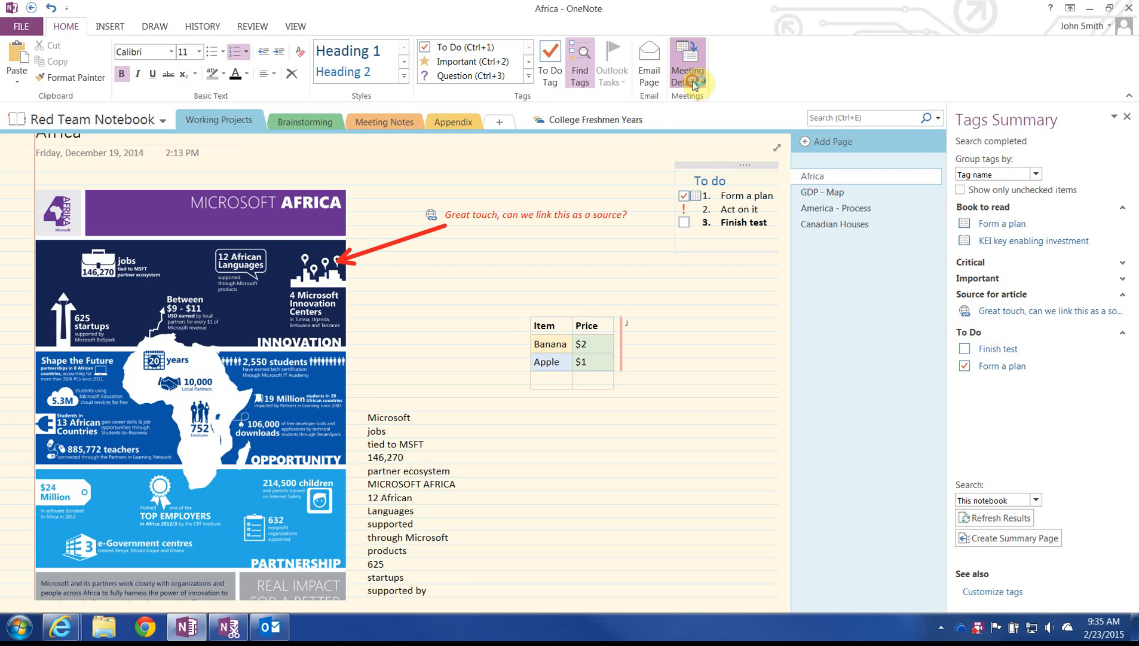
{"action": "left_click", "coordinate": [736, 221]}
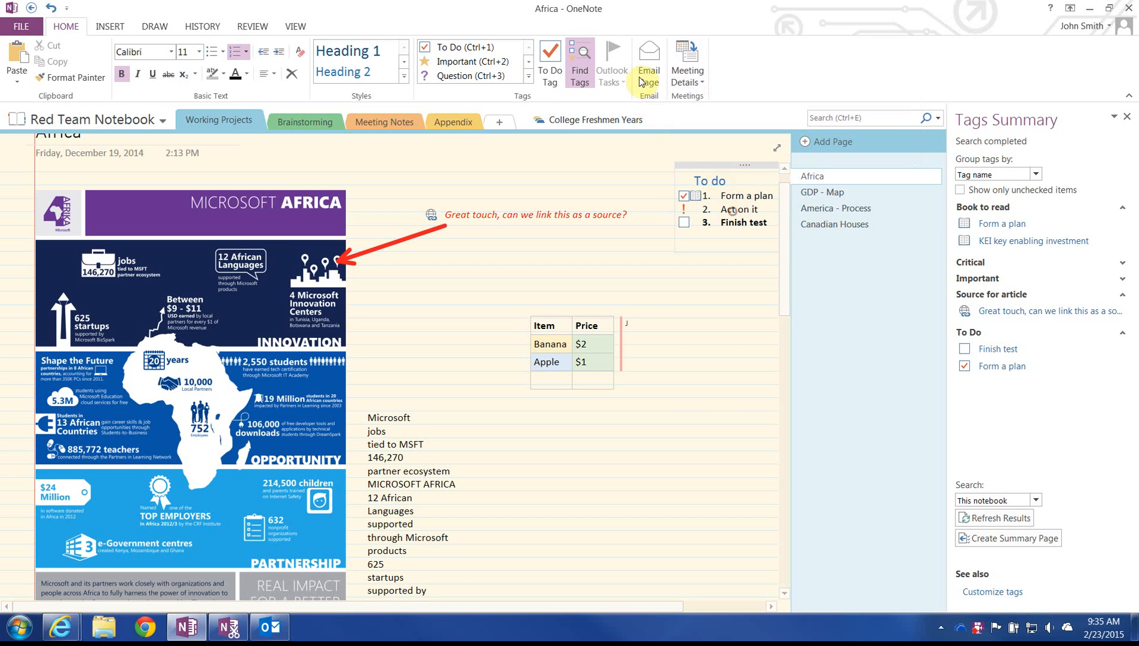
{"action": "left_click", "coordinate": [732, 204]}
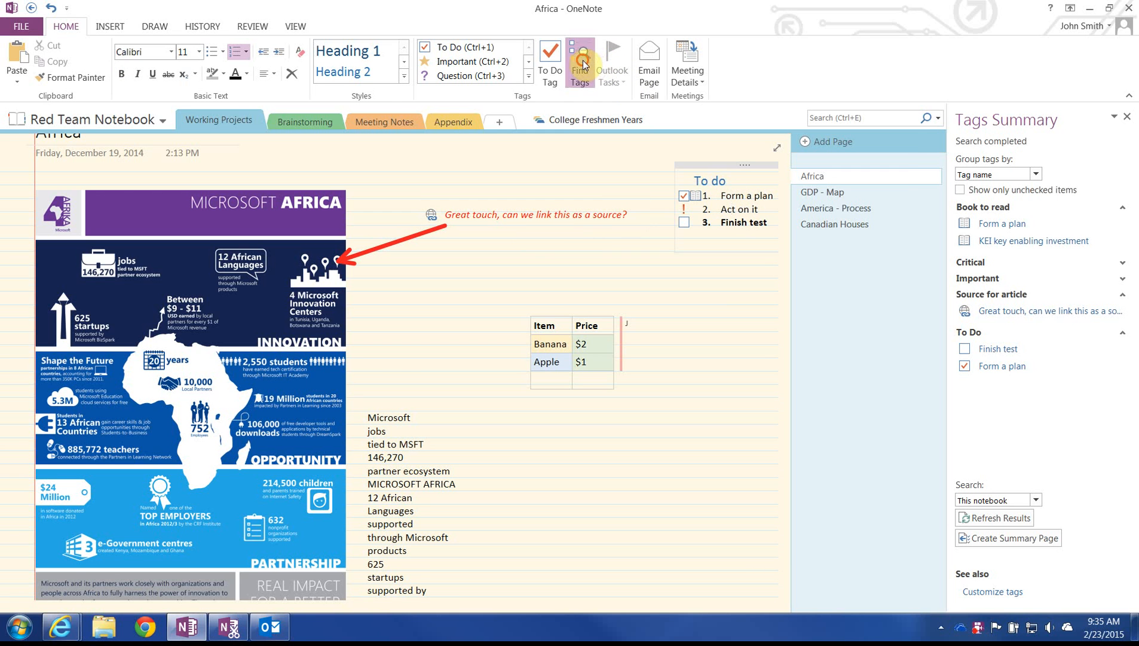
{"action": "left_click", "coordinate": [594, 70]}
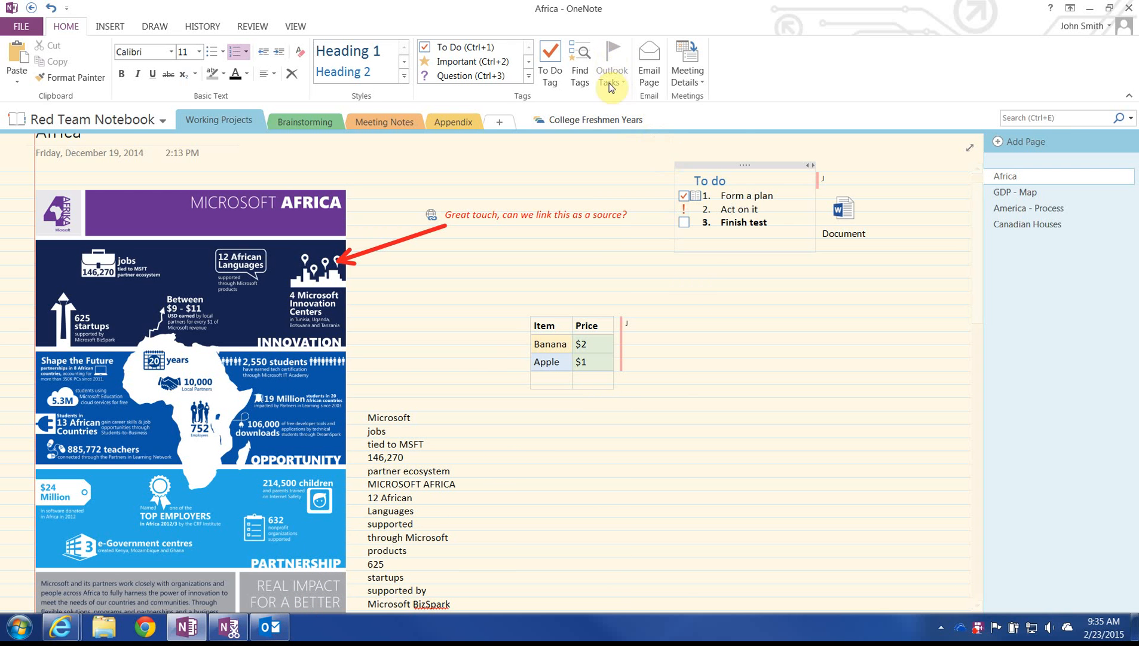
Add an empty fourth item below "Finish test" in the To do list
{"action": "left_click", "coordinate": [801, 224]}
{"action": "key", "text": "Return"}
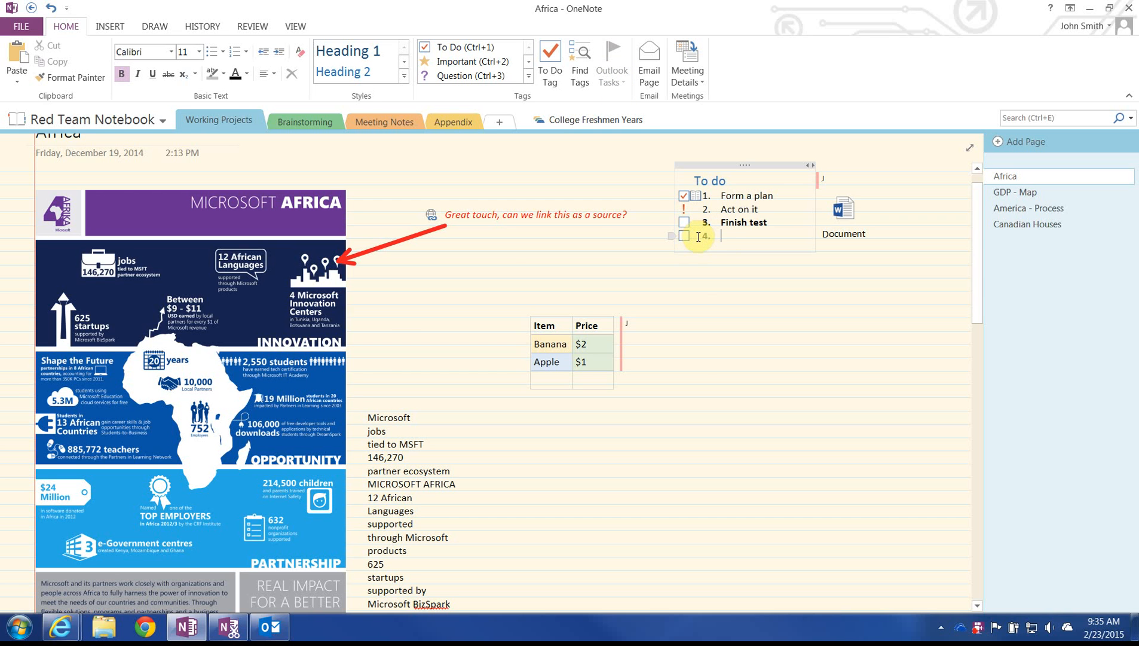
{"action": "mouse_move", "coordinate": [285, 627]}
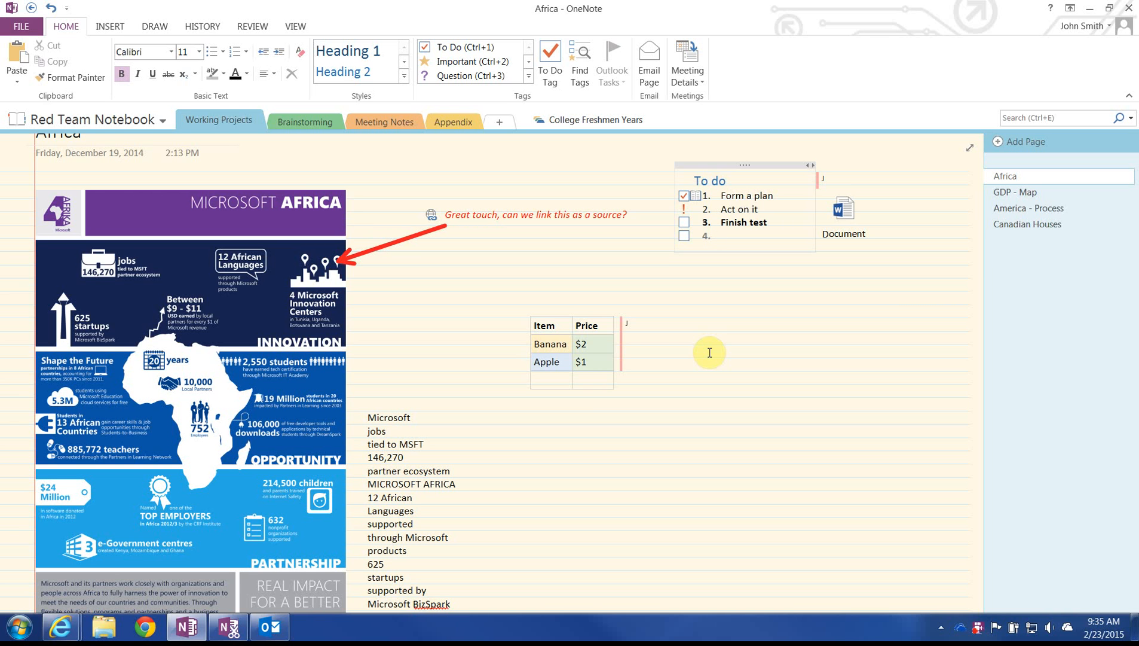
View the Flying Cars page in the Brainstorming section and the Meeting Notes section, and return to Working Projects
{"action": "left_click", "coordinate": [306, 120]}
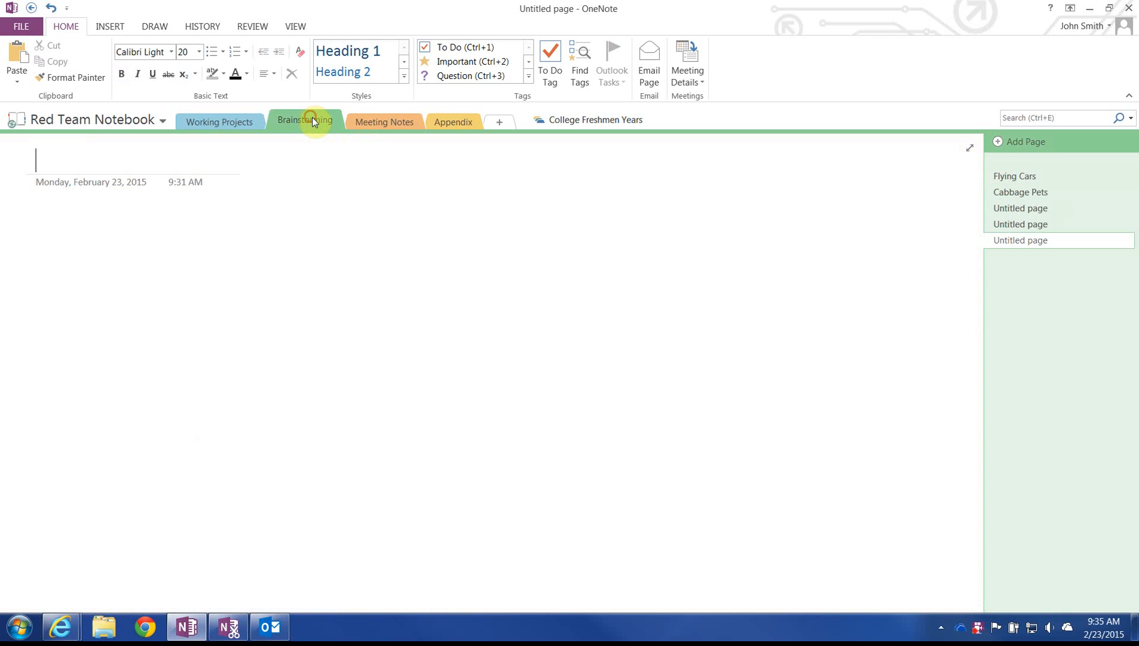
{"action": "left_click", "coordinate": [1023, 176]}
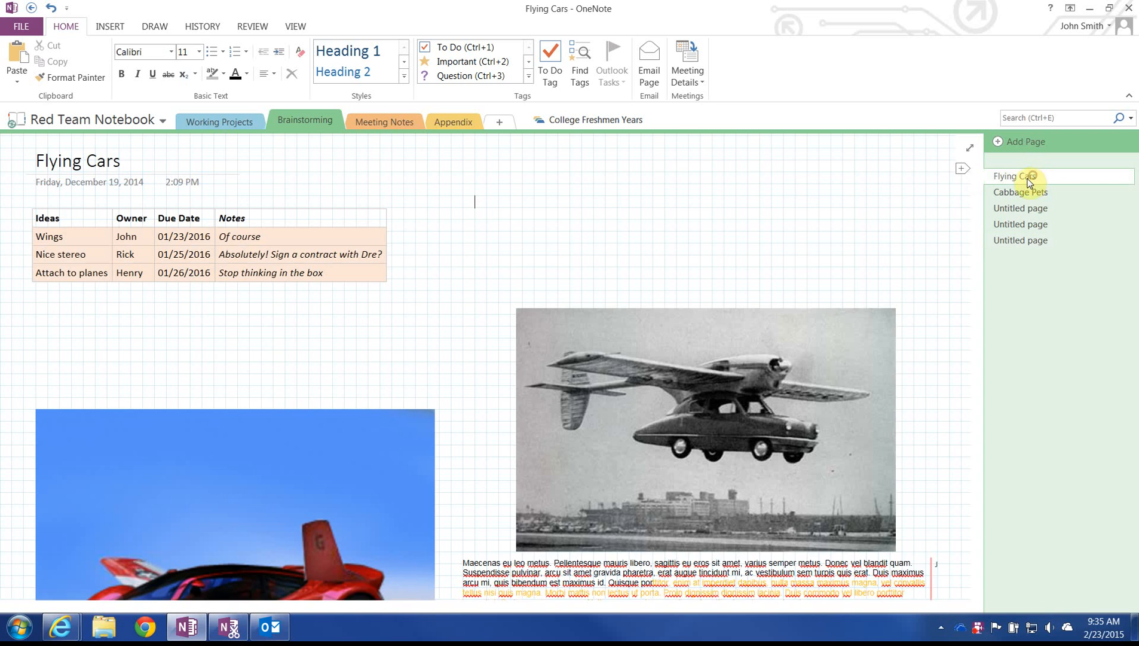
{"action": "left_click", "coordinate": [389, 126]}
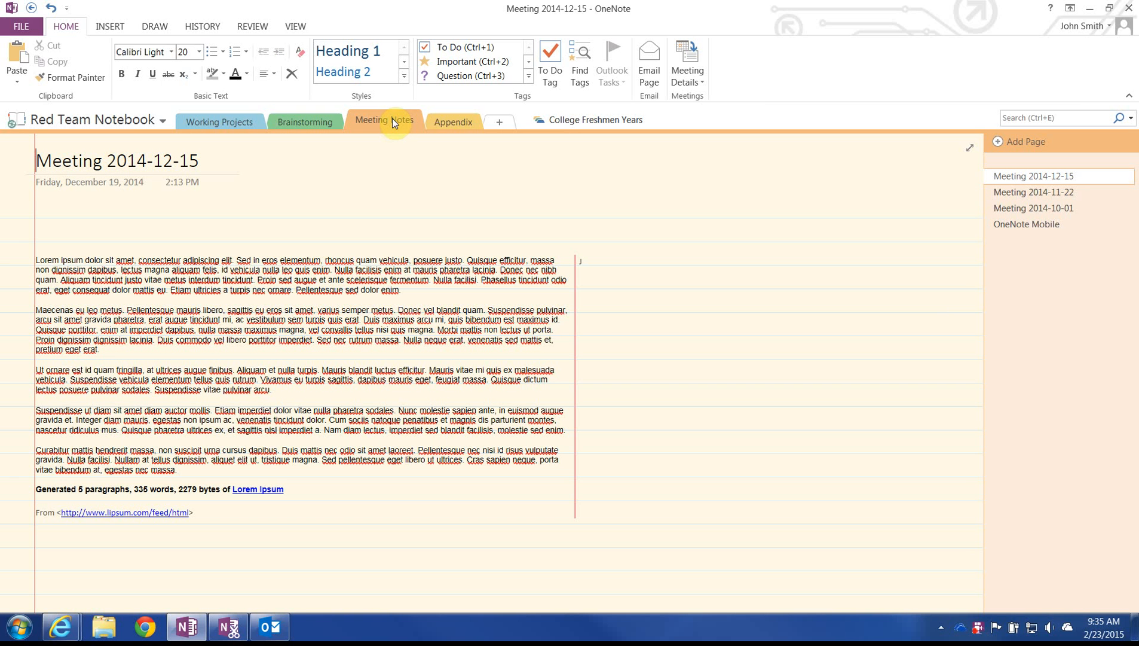
{"action": "left_click", "coordinate": [216, 129]}
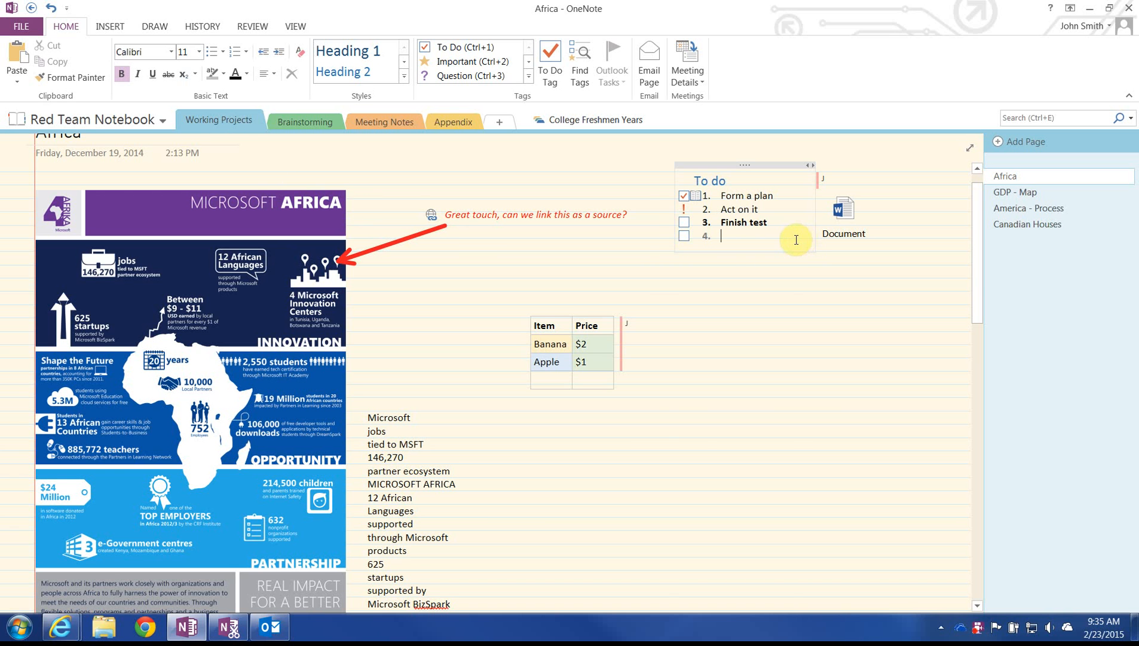
Examine the sharing options for the Red Team Notebook, and return to the Africa page
{"action": "left_click", "coordinate": [21, 27]}
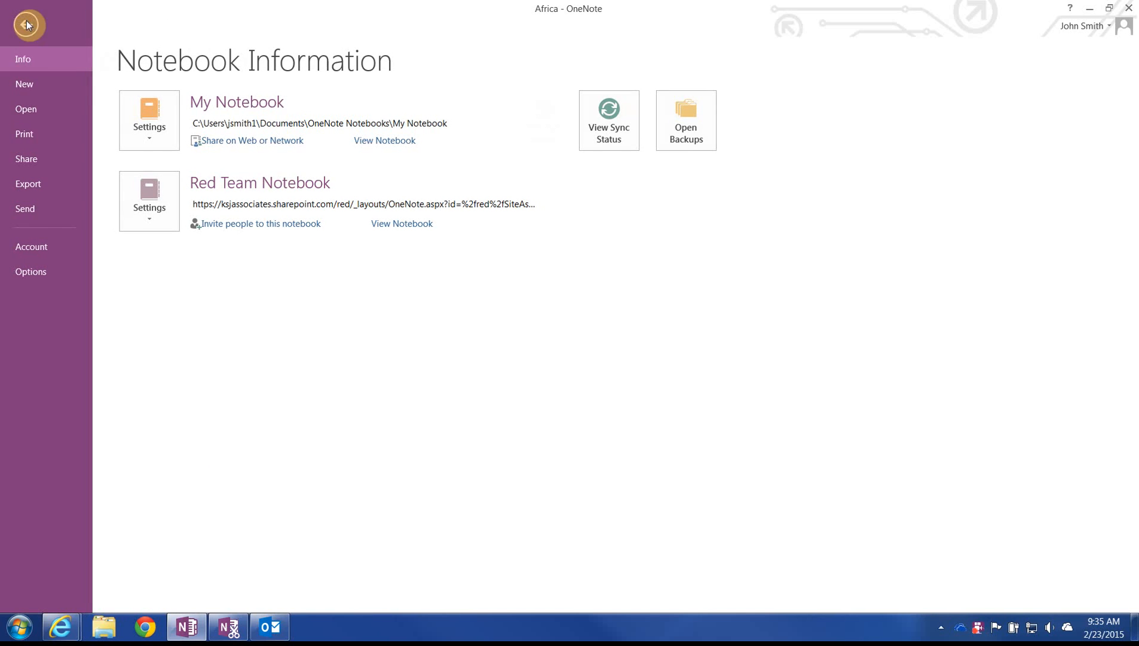
{"action": "left_click", "coordinate": [36, 162]}
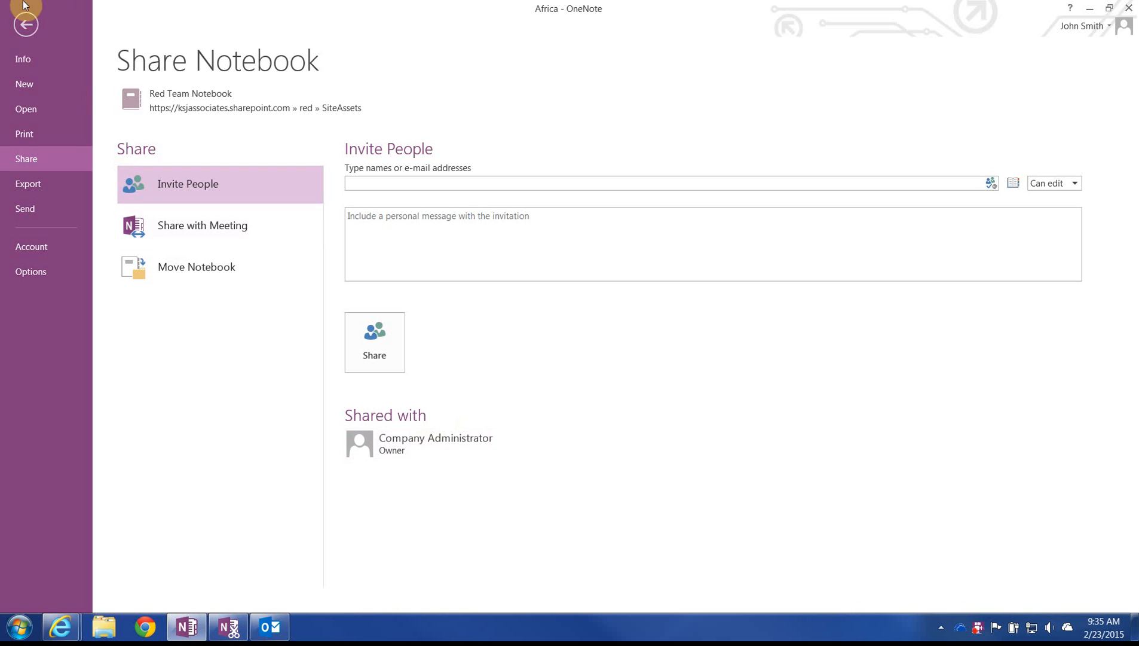
{"action": "left_click", "coordinate": [25, 24]}
Move the attached Word document to the area between the To do list and the Item and Price table
{"action": "left_click", "coordinate": [782, 441]}
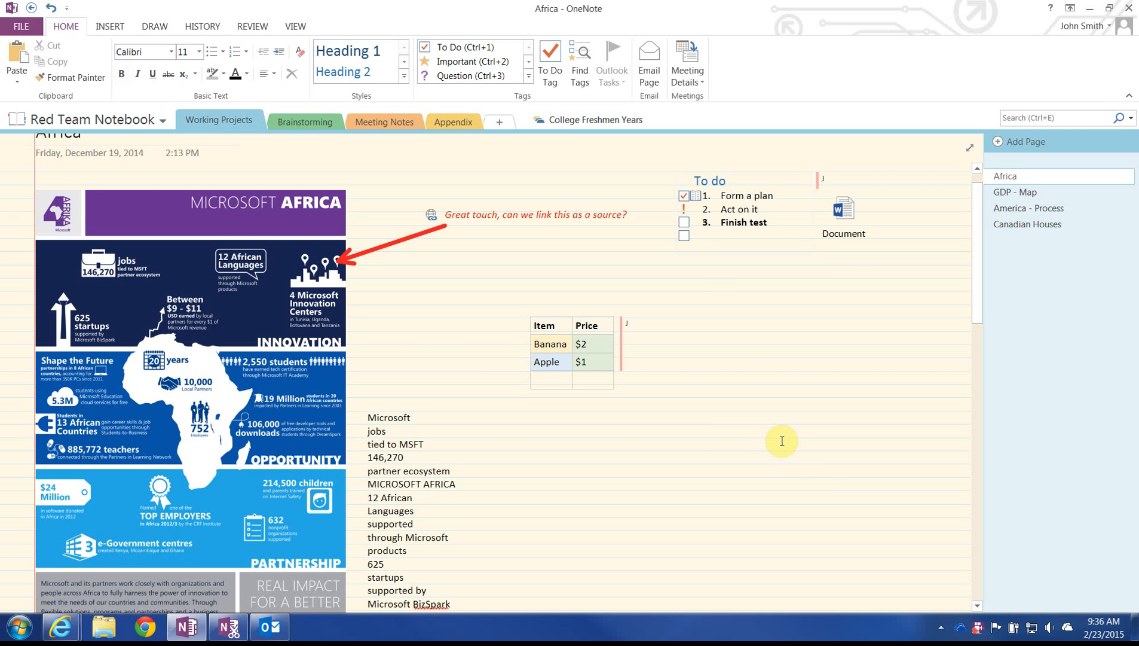
{"action": "left_click_drag", "start_coordinate": [843, 212], "coordinate": [681, 319]}
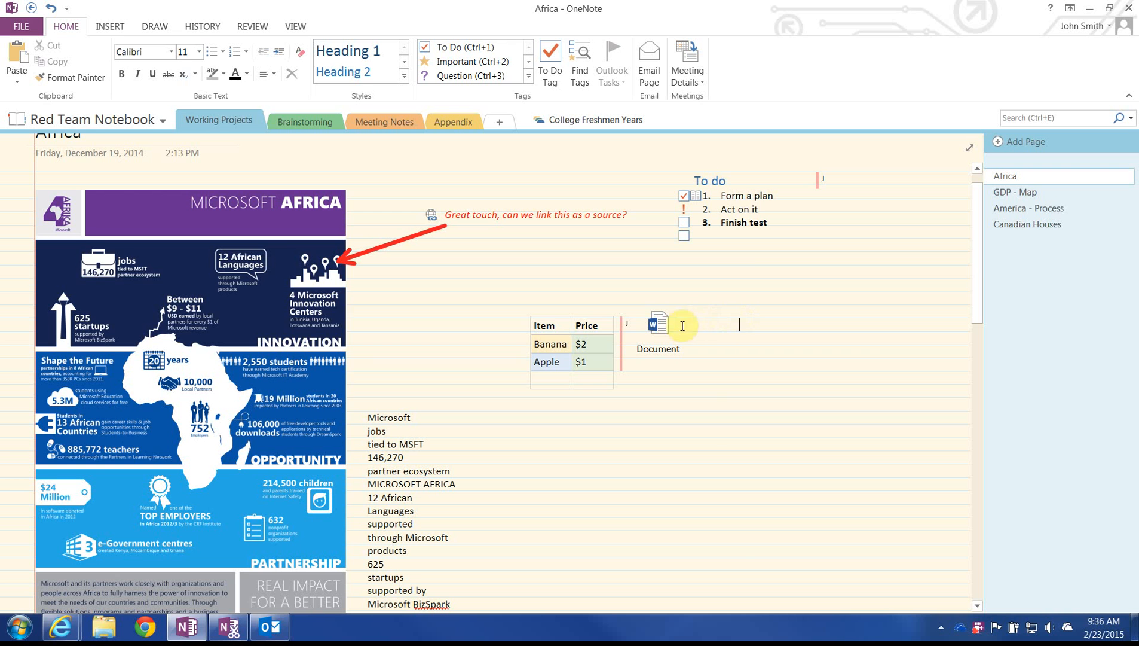
{"action": "left_click_drag", "start_coordinate": [676, 323], "coordinate": [708, 285]}
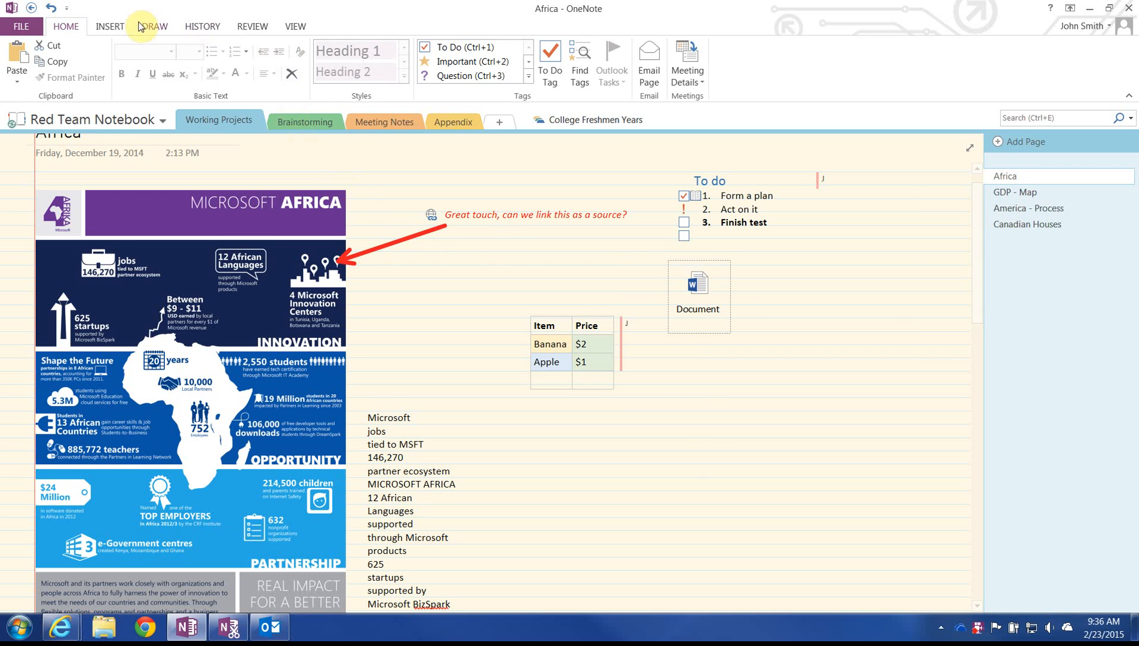
Attach the Excel file 2013-Analytics-final - Copy (3) from the 2013 documents folder to the Africa page, below the Word document
{"action": "left_click", "coordinate": [111, 28]}
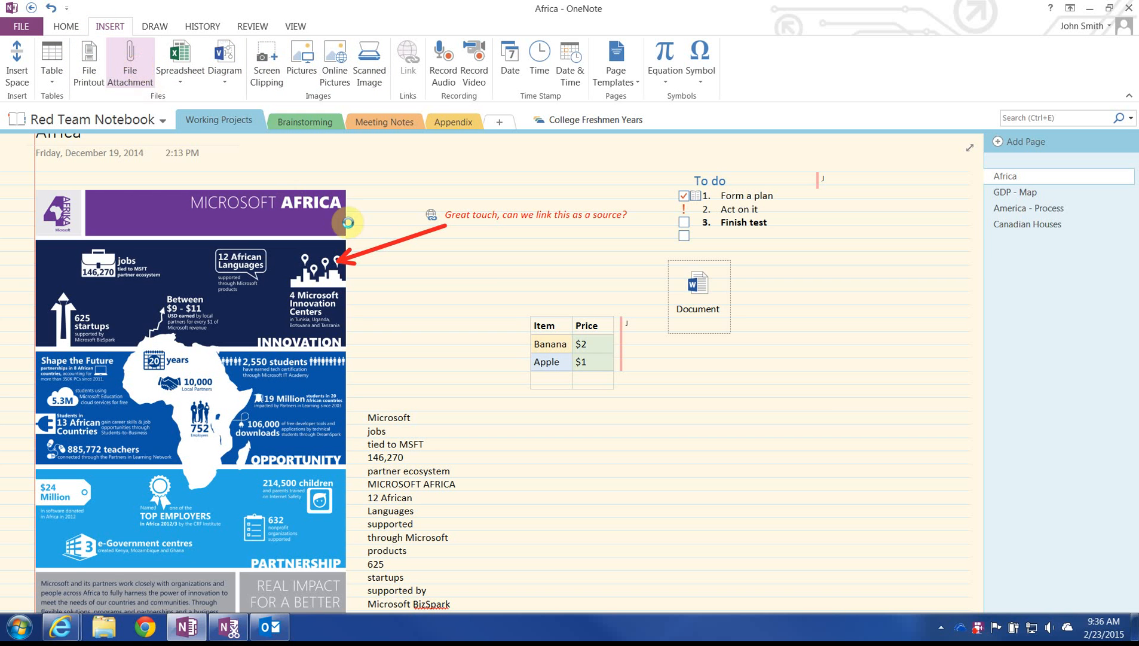
{"action": "key", "text": "Escape"}
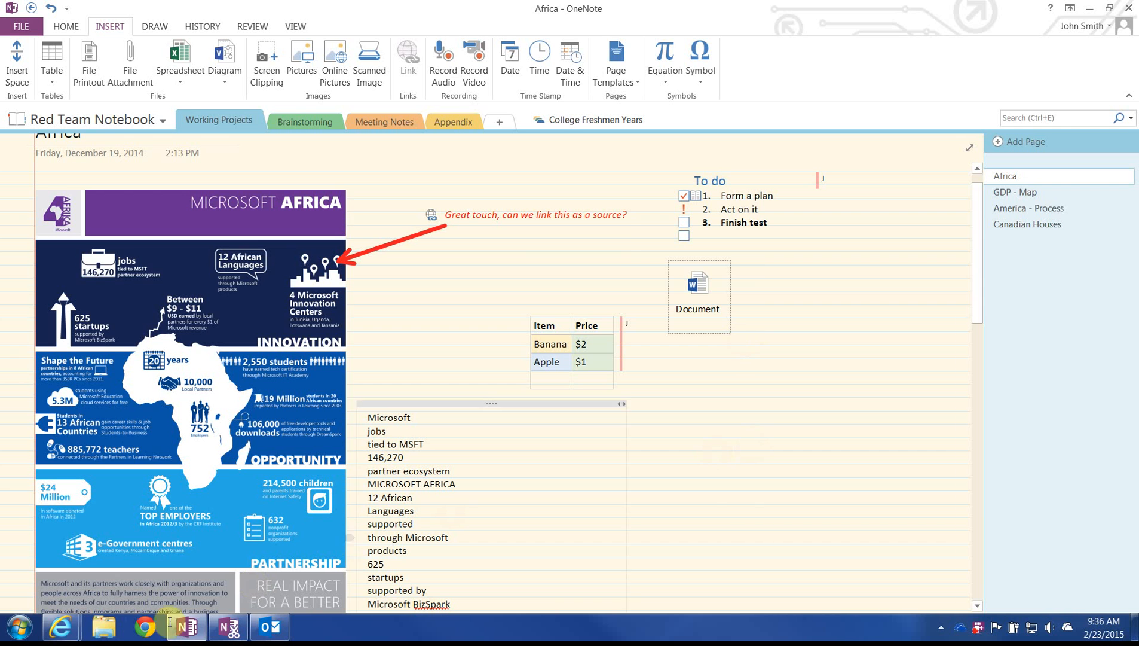
{"action": "left_click", "coordinate": [91, 627]}
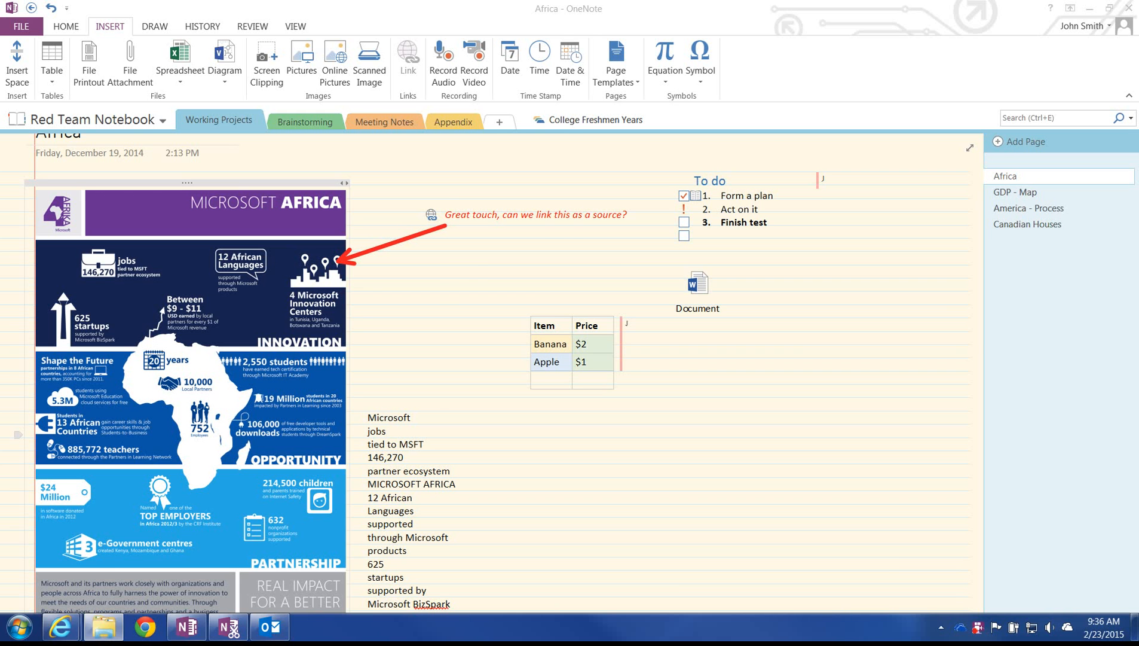
{"action": "double_click", "coordinate": [526, 323]}
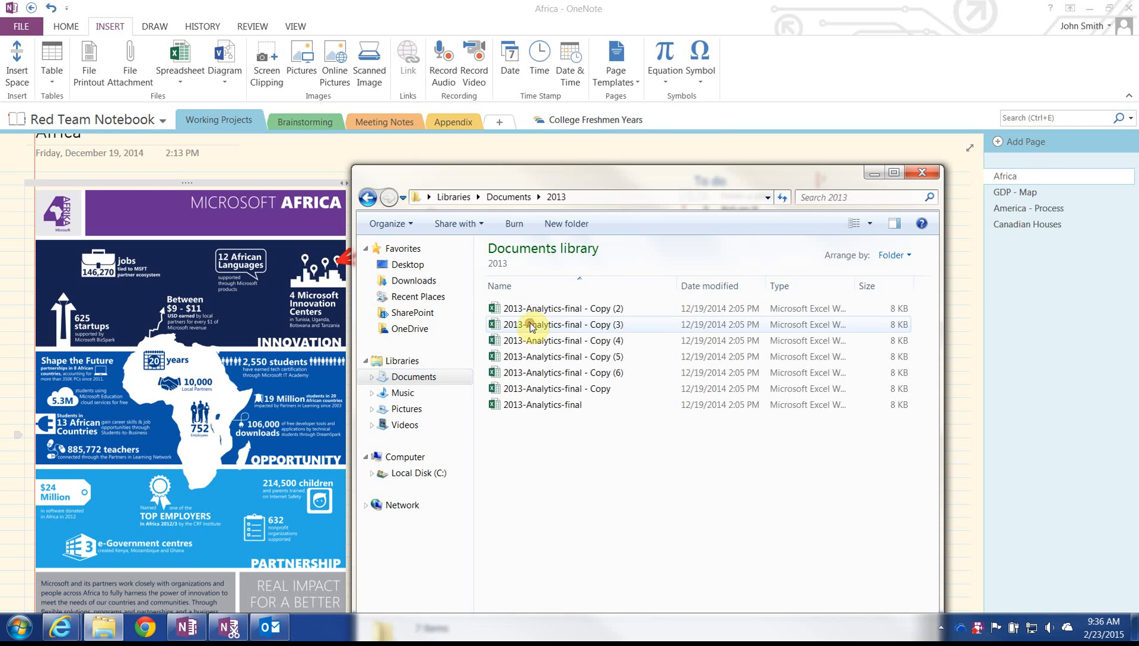
{"action": "left_click", "coordinate": [549, 328]}
{"action": "left_click_drag", "start_coordinate": [548, 328], "coordinate": [947, 333]}
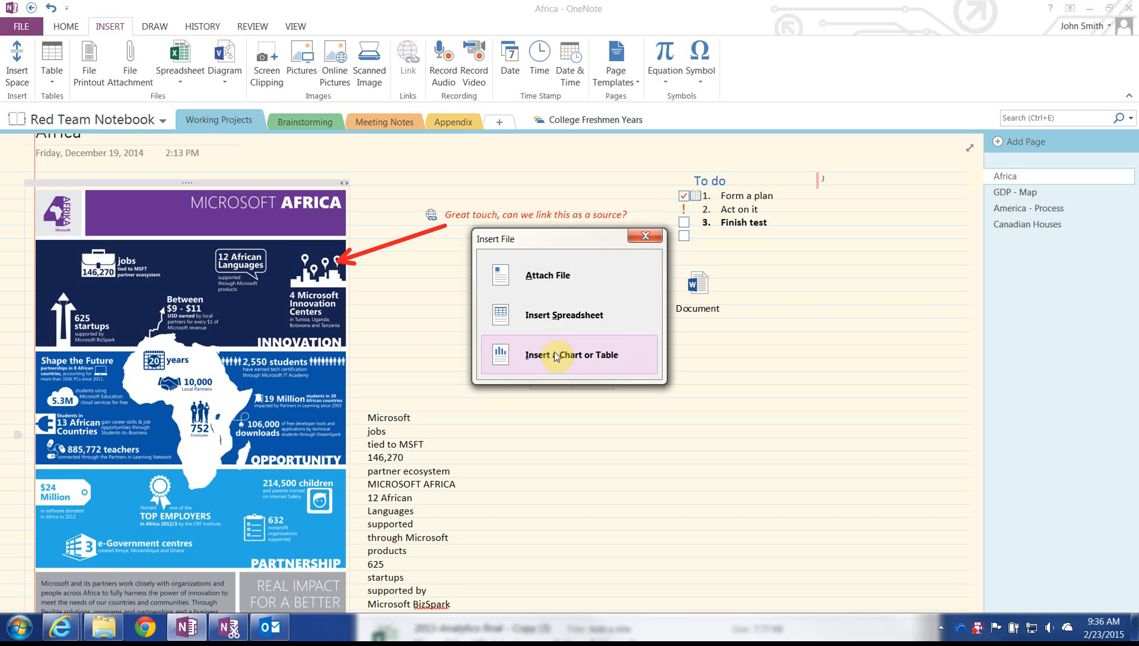
{"action": "left_click", "coordinate": [573, 284]}
{"action": "left_click_drag", "start_coordinate": [936, 356], "coordinate": [709, 356]}
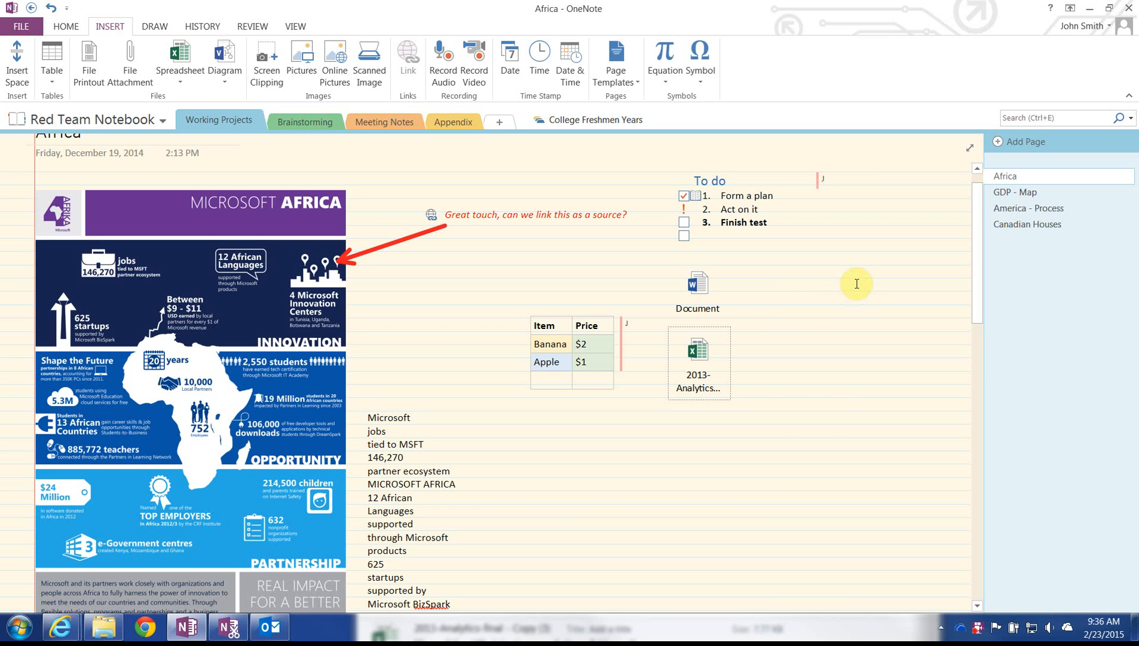
Insert the current date and time as a new note just below the Excel attachment
{"action": "left_click", "coordinate": [799, 336]}
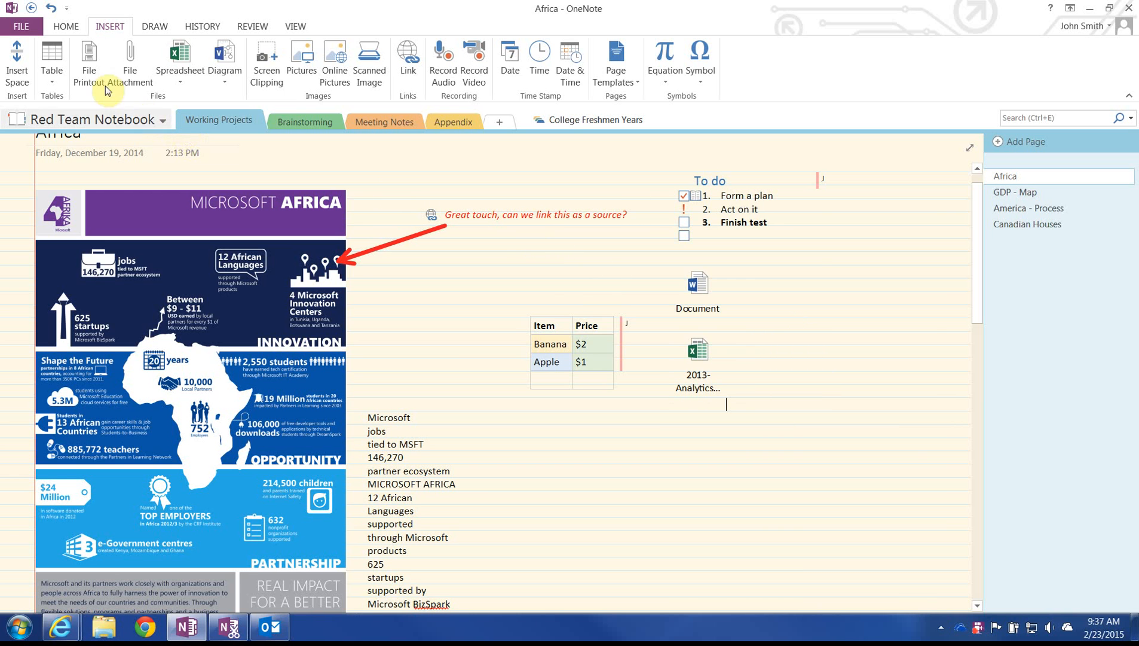
{"action": "left_click", "coordinate": [55, 72]}
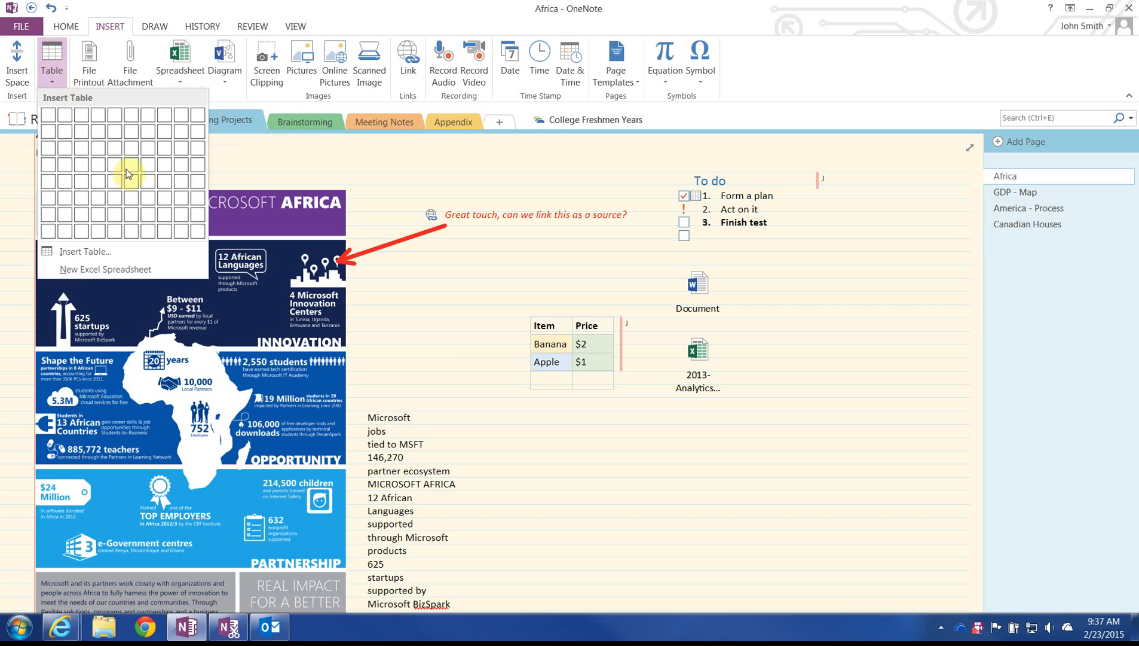
{"action": "left_click", "coordinate": [204, 9]}
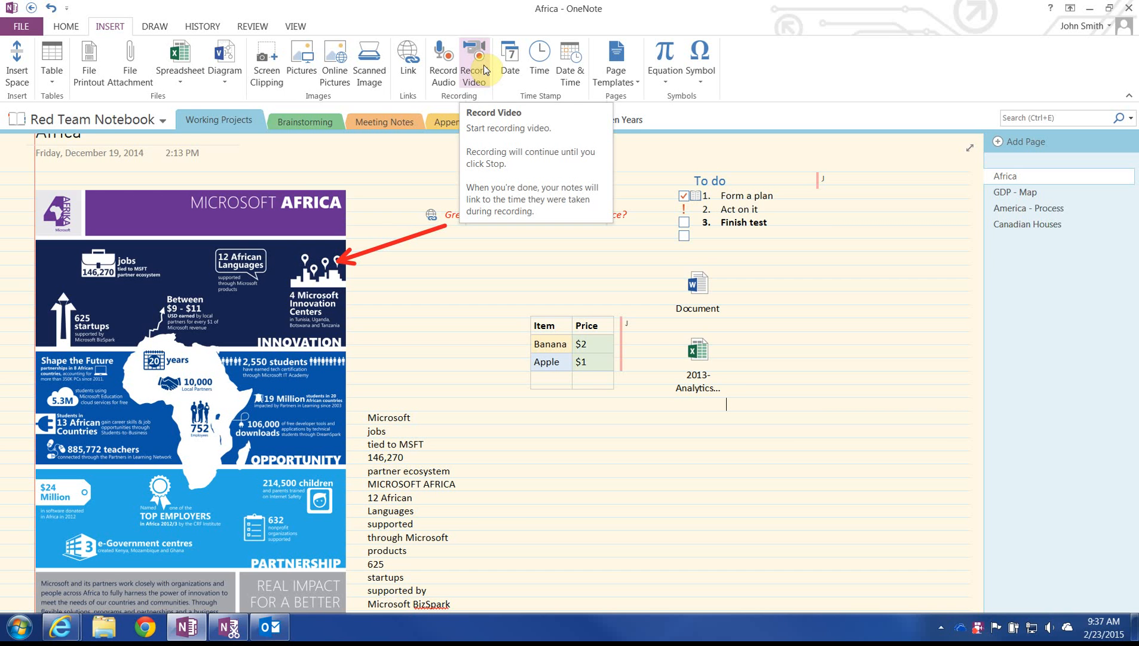
{"action": "left_click", "coordinate": [567, 75]}
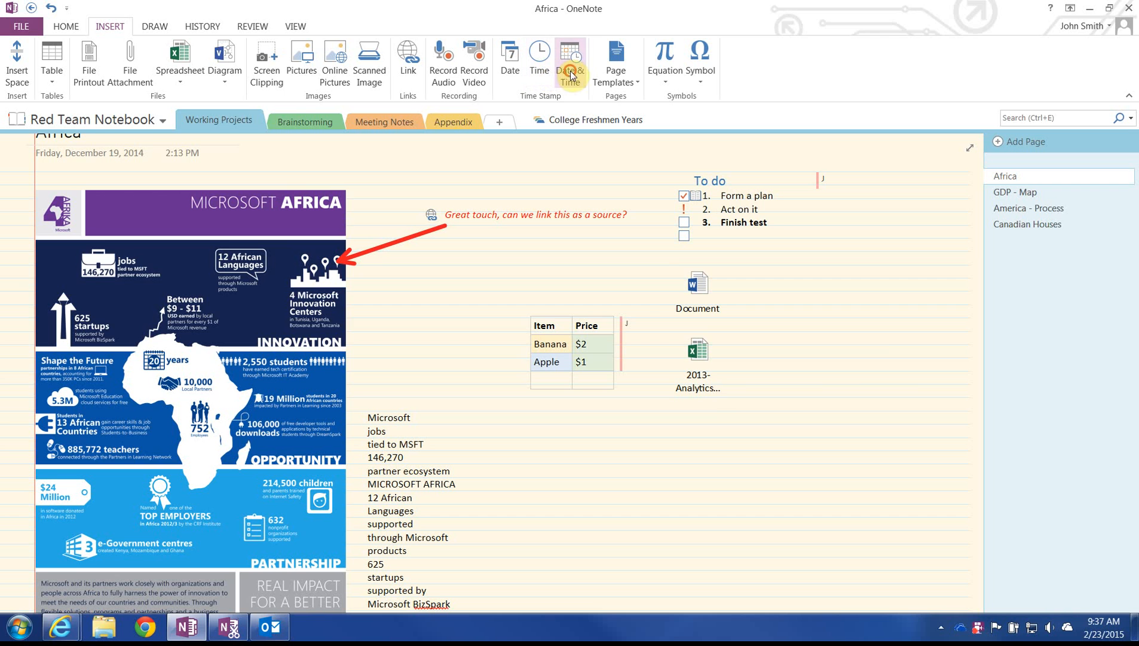
Insert the Expansion of a Sum equation after the date and time stamp, and put it on its own line
{"action": "left_click", "coordinate": [616, 62]}
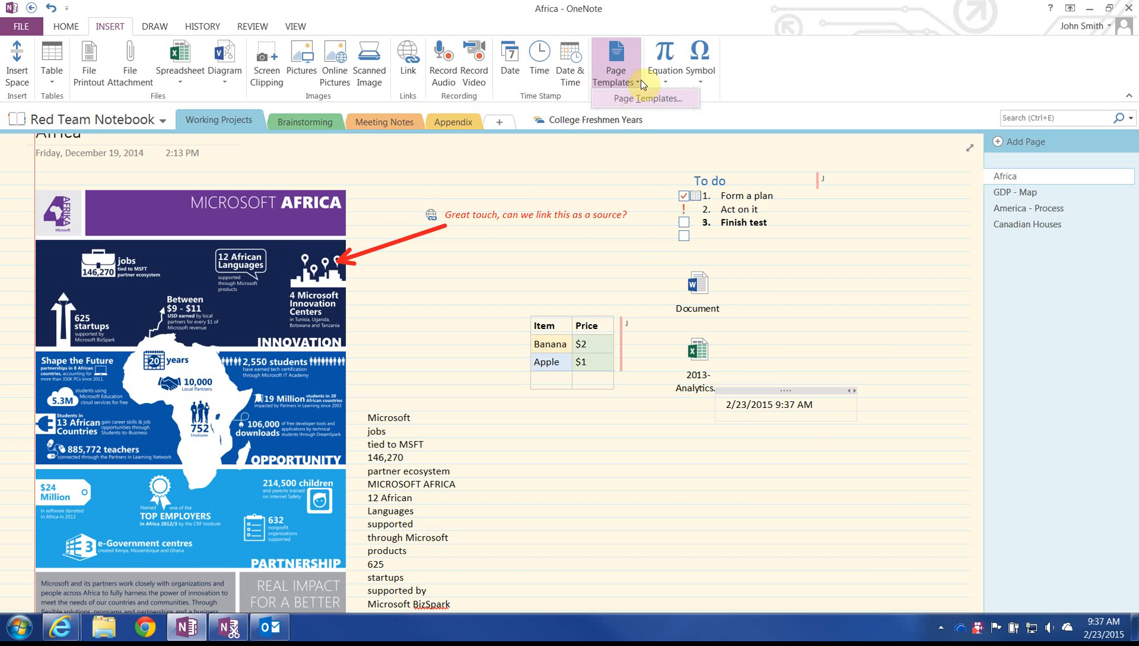
{"action": "left_click", "coordinate": [644, 24]}
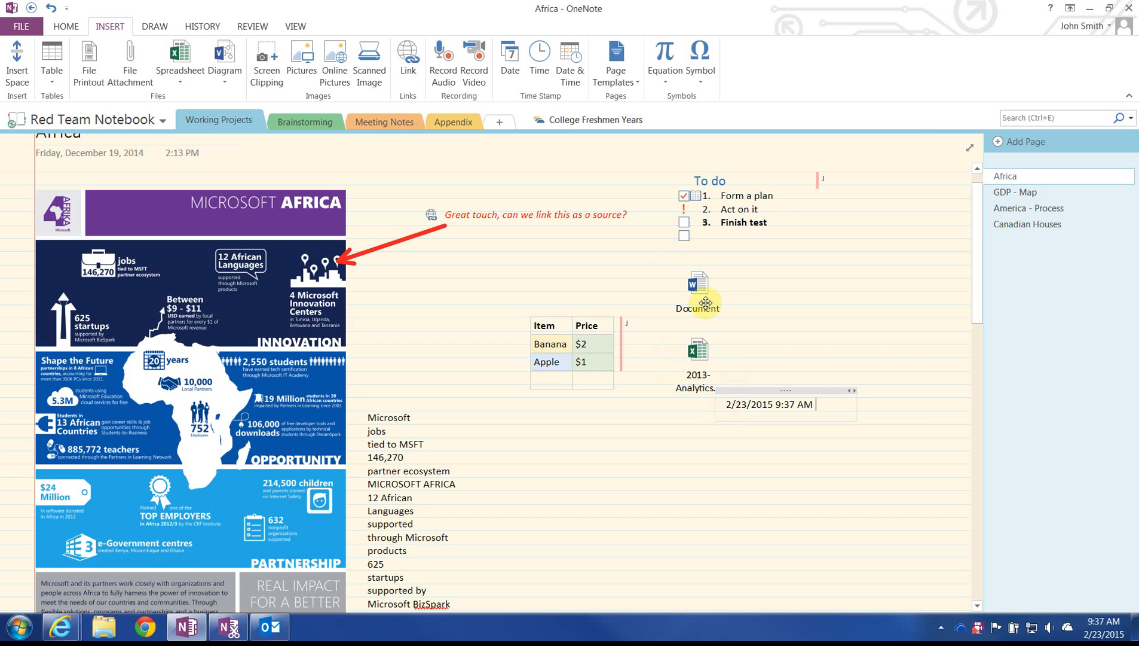
{"action": "left_click", "coordinate": [668, 82]}
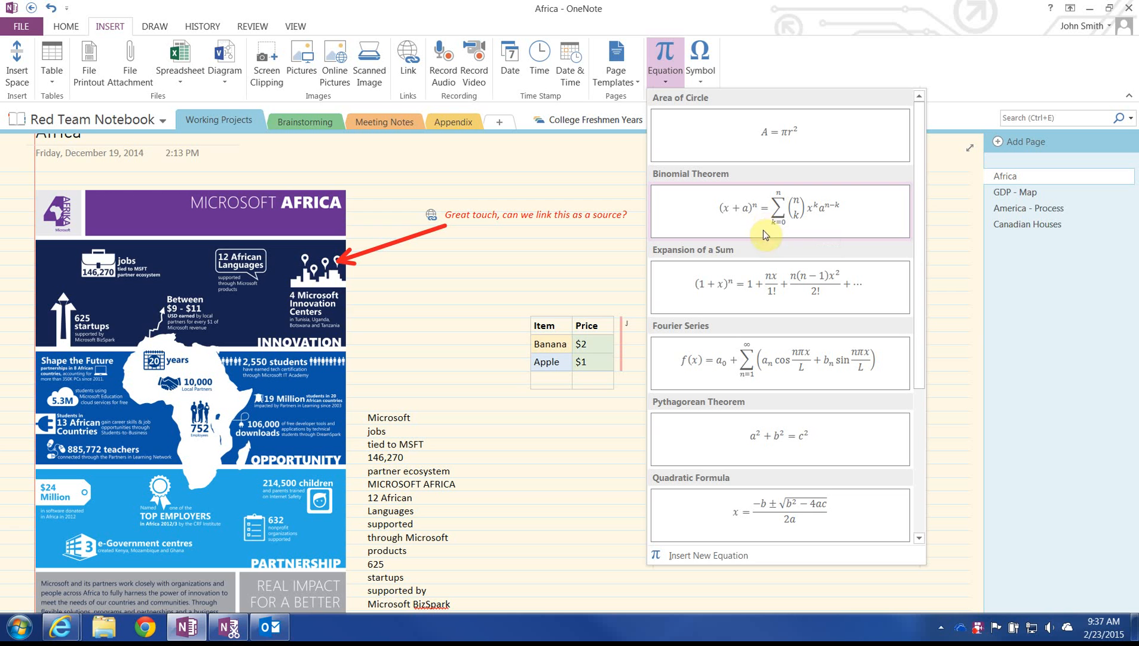
{"action": "left_click", "coordinate": [778, 278]}
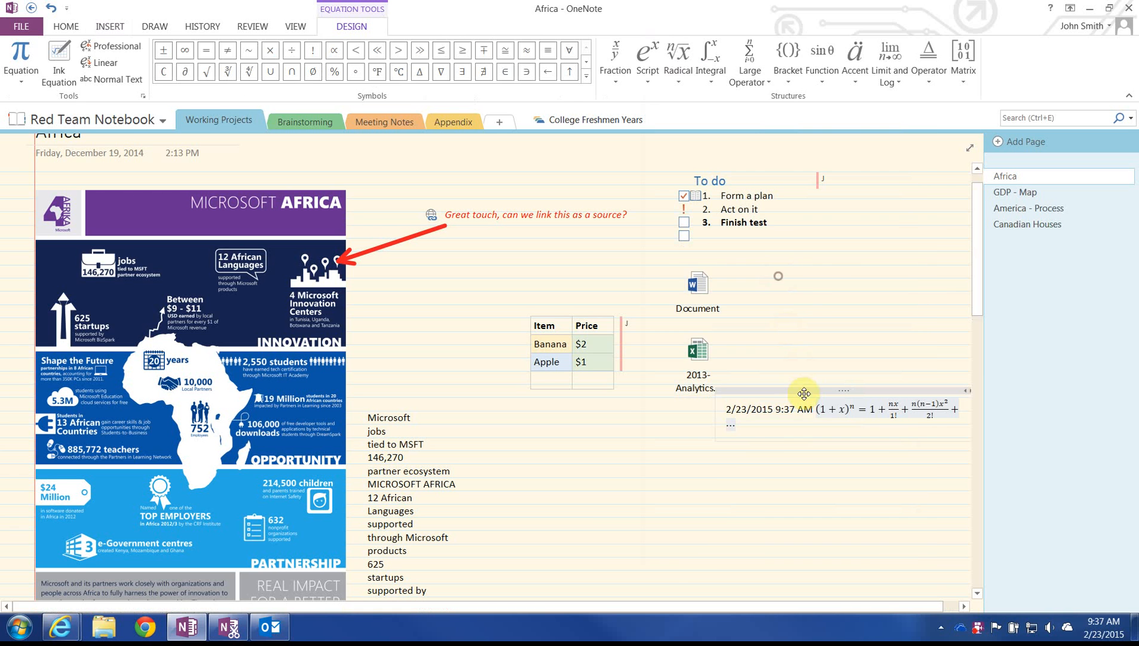
{"action": "left_click", "coordinate": [816, 409]}
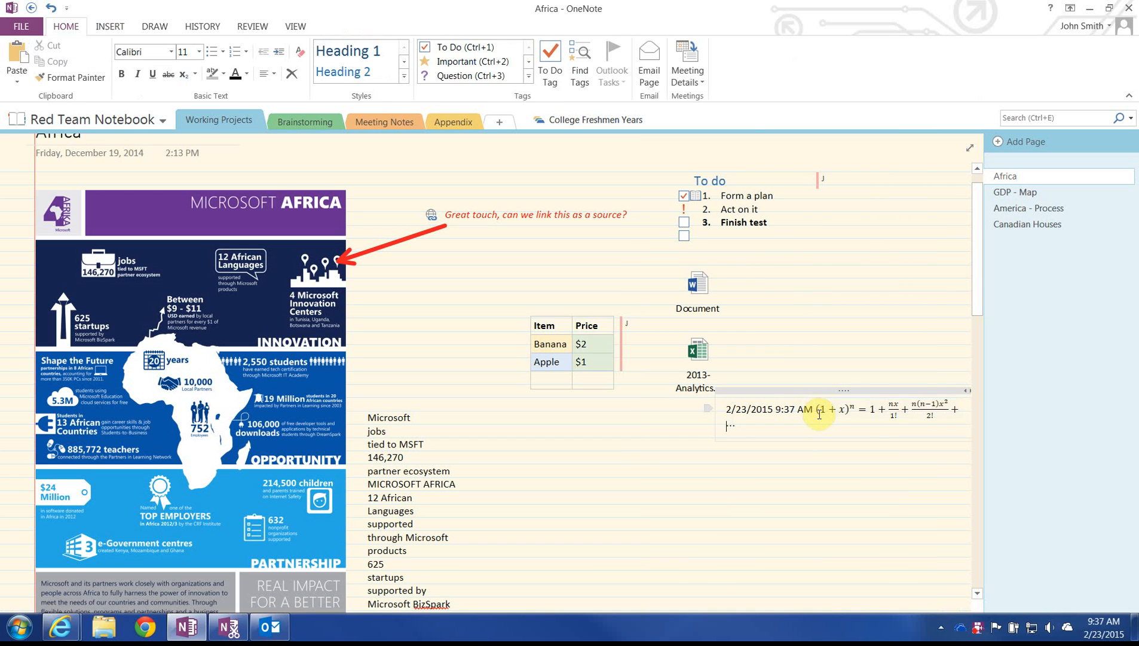
{"action": "key", "text": "Return"}
Replace the x with y in the parentheses at the start of the equation
{"action": "mouse_move", "coordinate": [749, 443]}
{"action": "left_mouse_down"}
{"action": "mouse_move", "coordinate": [773, 436]}
{"action": "mouse_move", "coordinate": [757, 441]}
{"action": "left_mouse_up"}
{"action": "left_click", "coordinate": [754, 443]}
{"action": "key", "text": "BackSpace"}
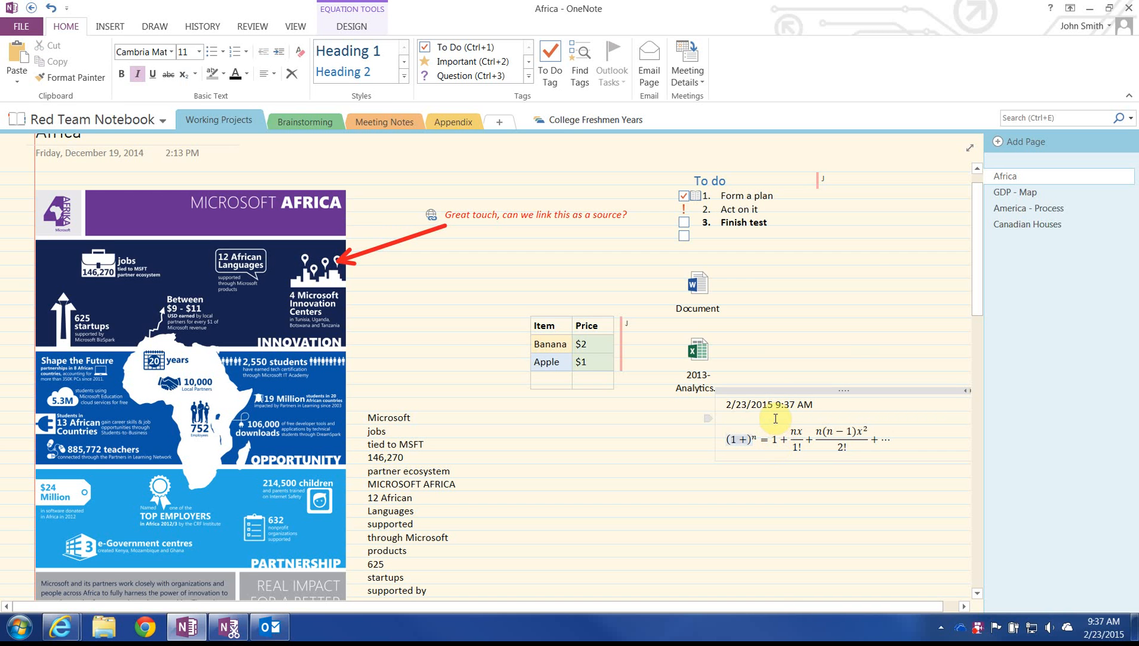
{"action": "type", "text": "y"}
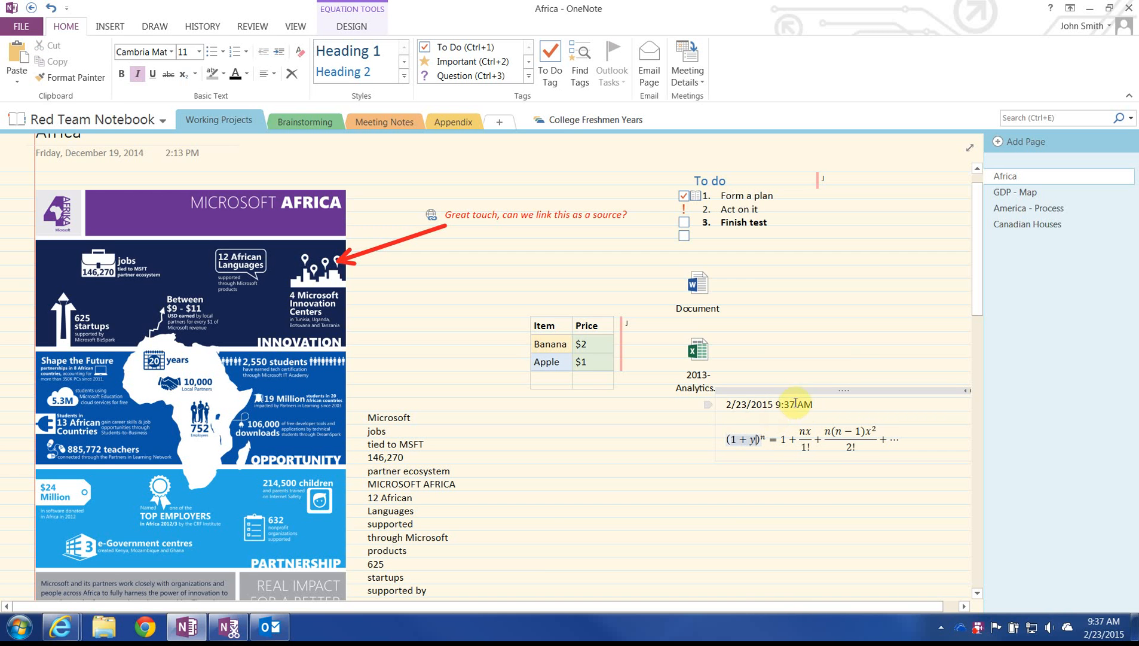
{"action": "left_click", "coordinate": [890, 438]}
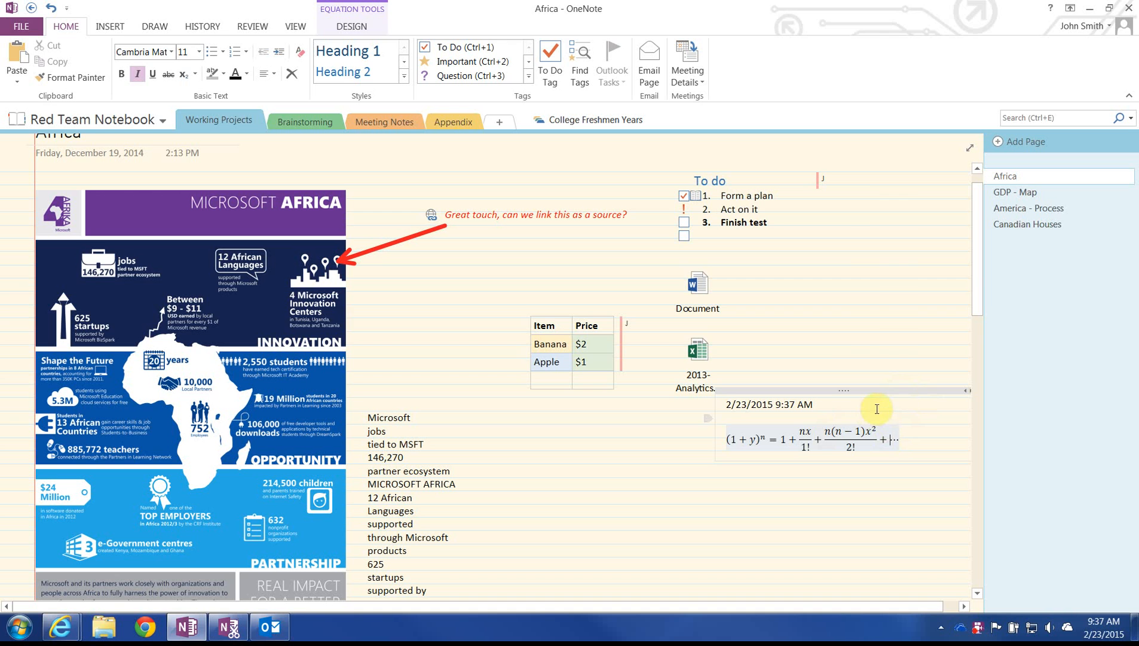
{"action": "left_click", "coordinate": [846, 411]}
{"action": "left_click", "coordinate": [689, 77]}
{"action": "left_click", "coordinate": [746, 49]}
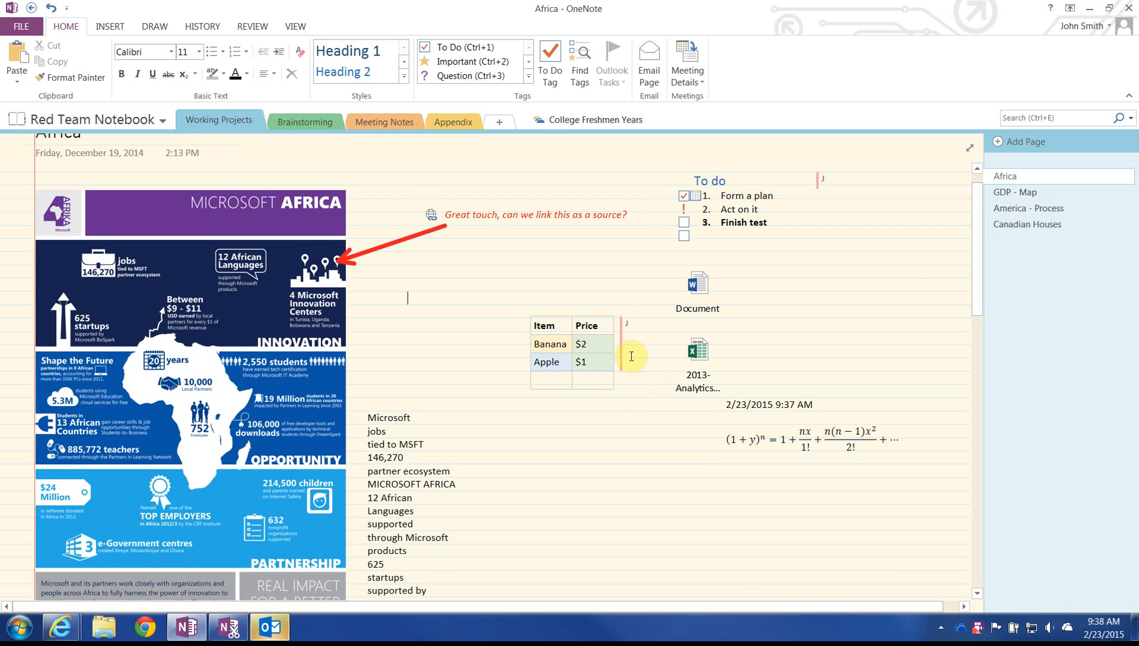
Handwrite "Today" in red ink in the empty space between the Africa infographic and the Item and Price table
{"action": "left_click", "coordinate": [147, 26]}
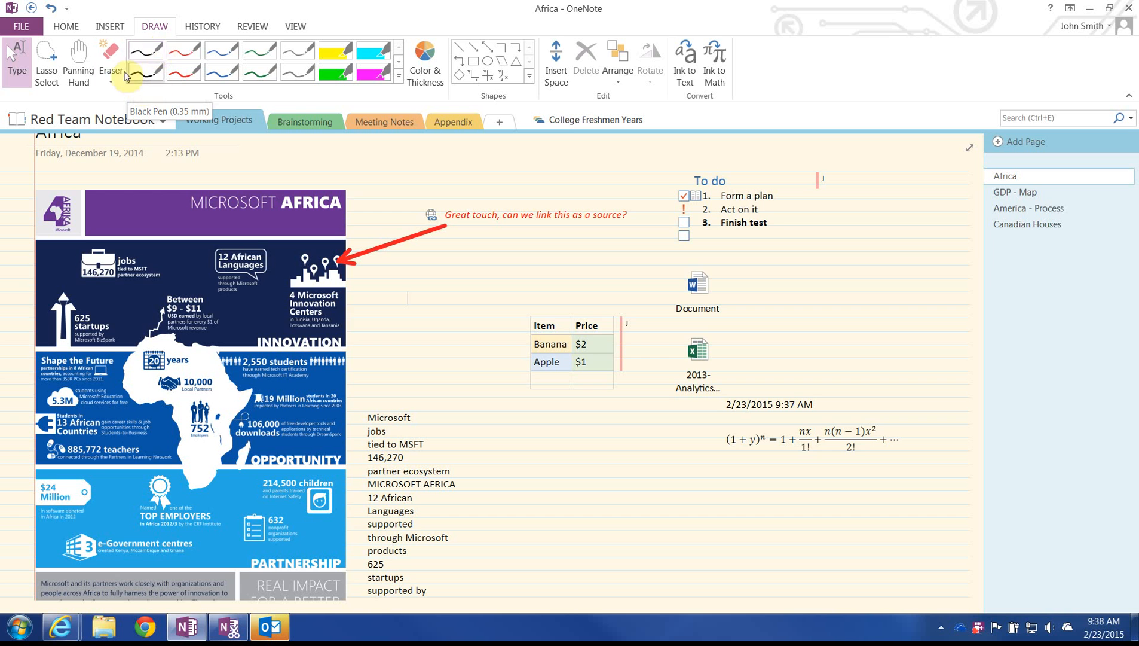
{"action": "left_click", "coordinate": [191, 76]}
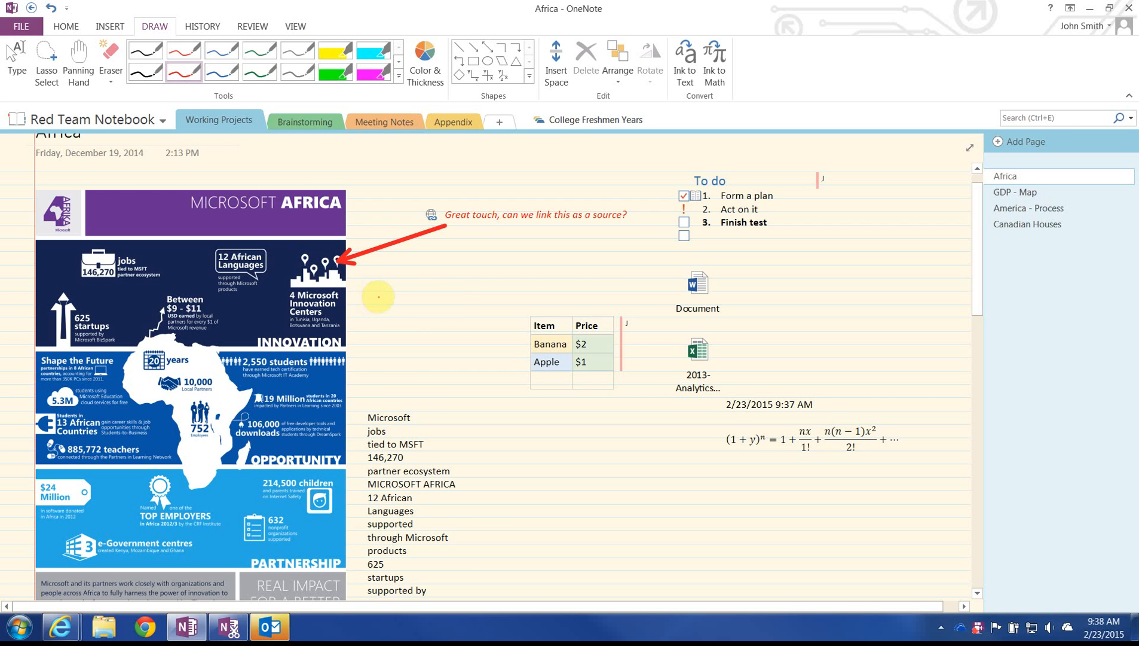
{"action": "mouse_move", "coordinate": [393, 287]}
{"action": "left_mouse_down"}
{"action": "mouse_move", "coordinate": [416, 290]}
{"action": "mouse_move", "coordinate": [392, 318]}
{"action": "left_mouse_up"}
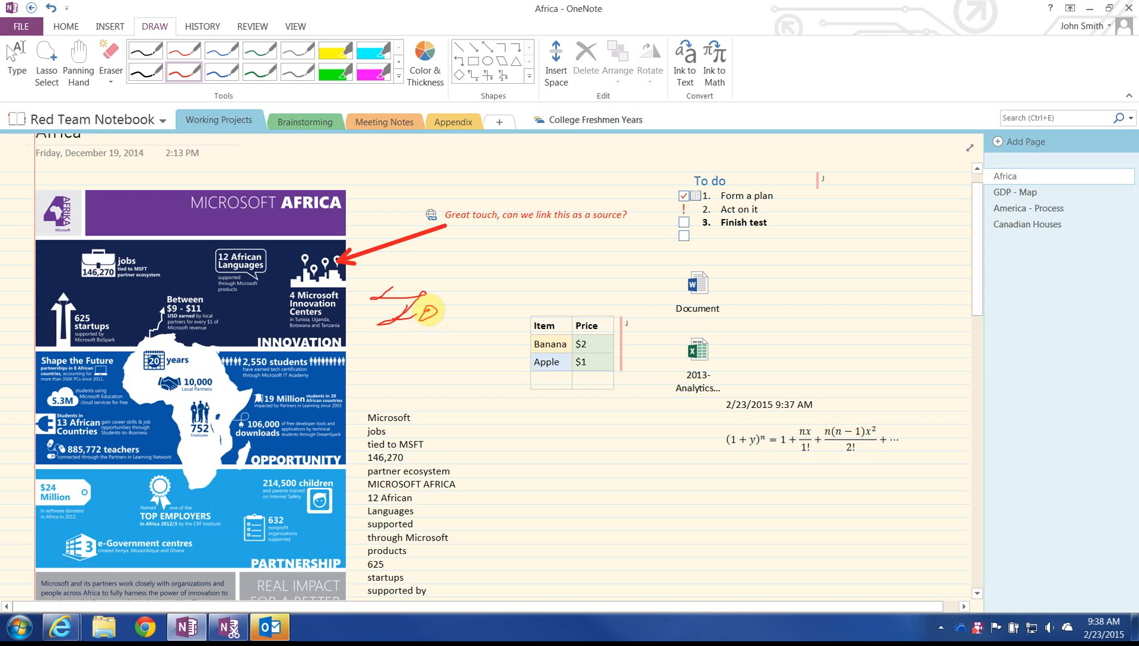
{"action": "left_click_drag", "start_coordinate": [429, 312], "coordinate": [550, 278]}
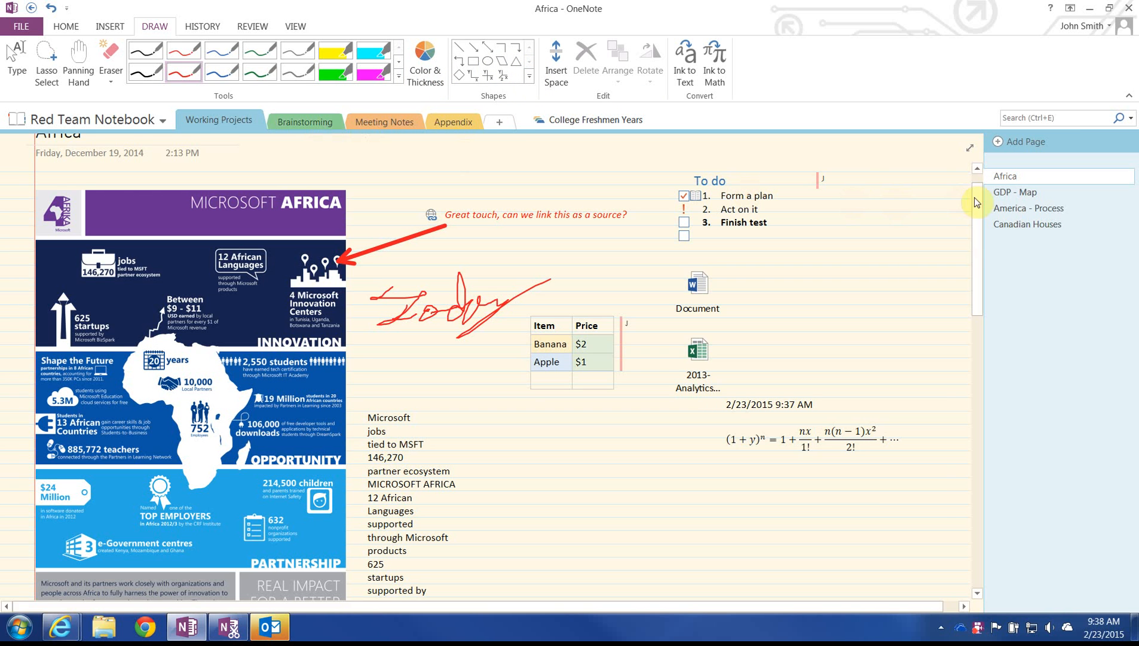
Examine the flowchart on the America - Process page and return to text entry mode
{"action": "left_click", "coordinate": [1054, 216]}
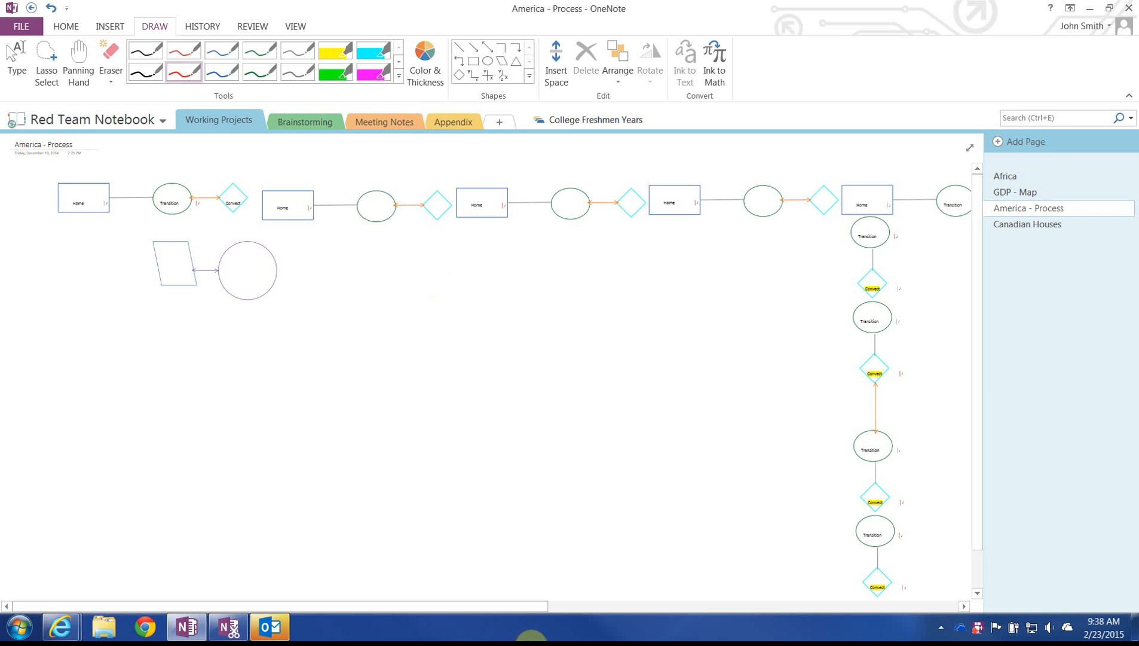
{"action": "left_click_drag", "start_coordinate": [499, 604], "coordinate": [872, 605]}
{"action": "scroll", "coordinate": [682, 407], "scroll_direction": "down", "scroll_amount": 2}
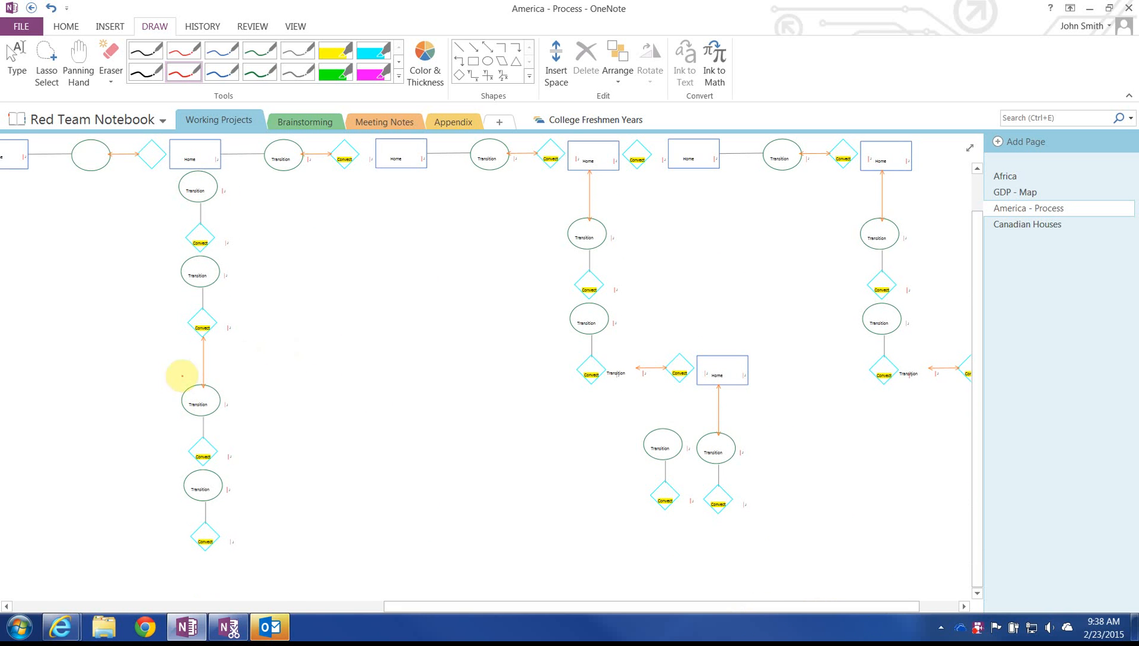
{"action": "left_click", "coordinate": [16, 59]}
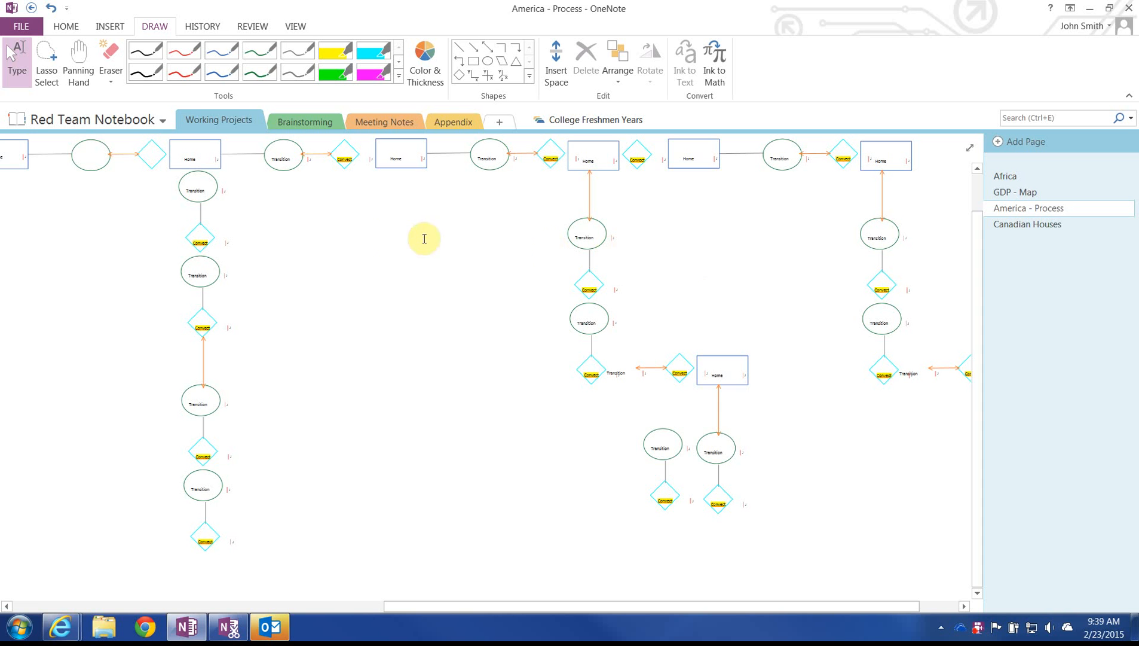
Switch to the OneDrive browser window, view its storage options, and return to OneNote
{"action": "left_click", "coordinate": [209, 27]}
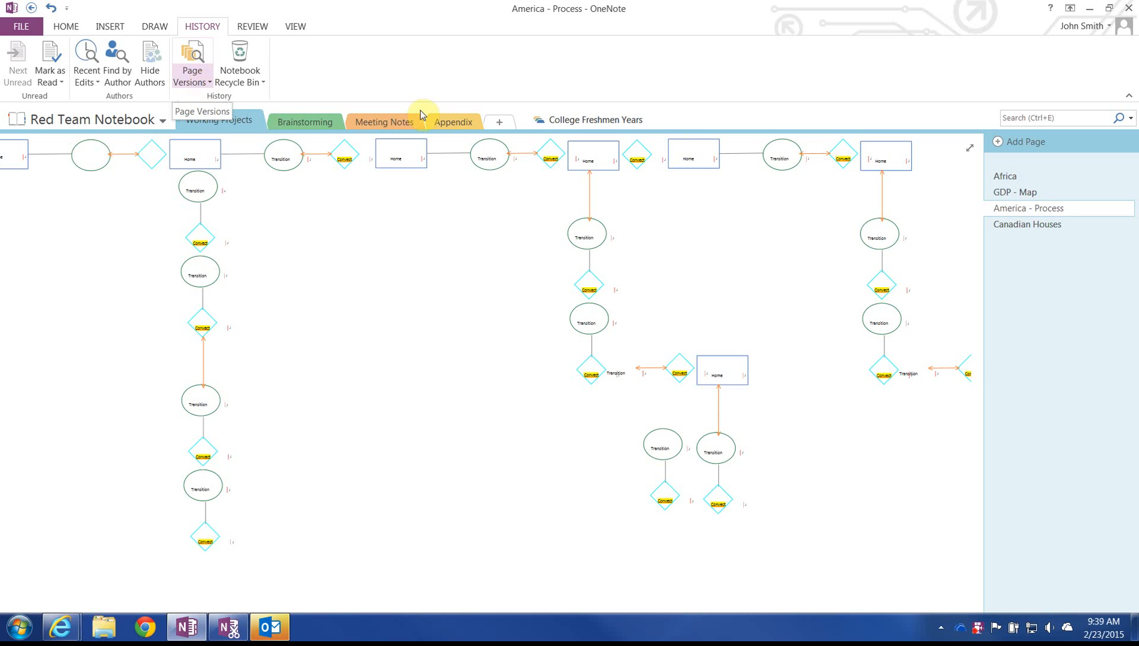
{"action": "left_click_drag", "start_coordinate": [1138, 71], "coordinate": [550, 138]}
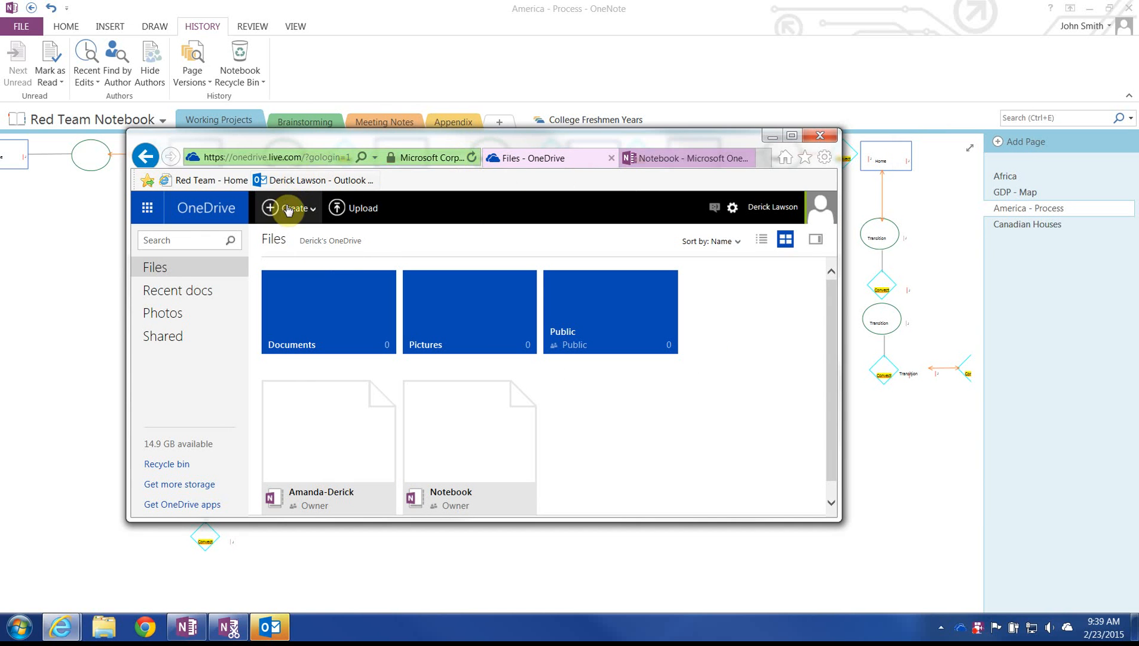
{"action": "left_click", "coordinate": [733, 209]}
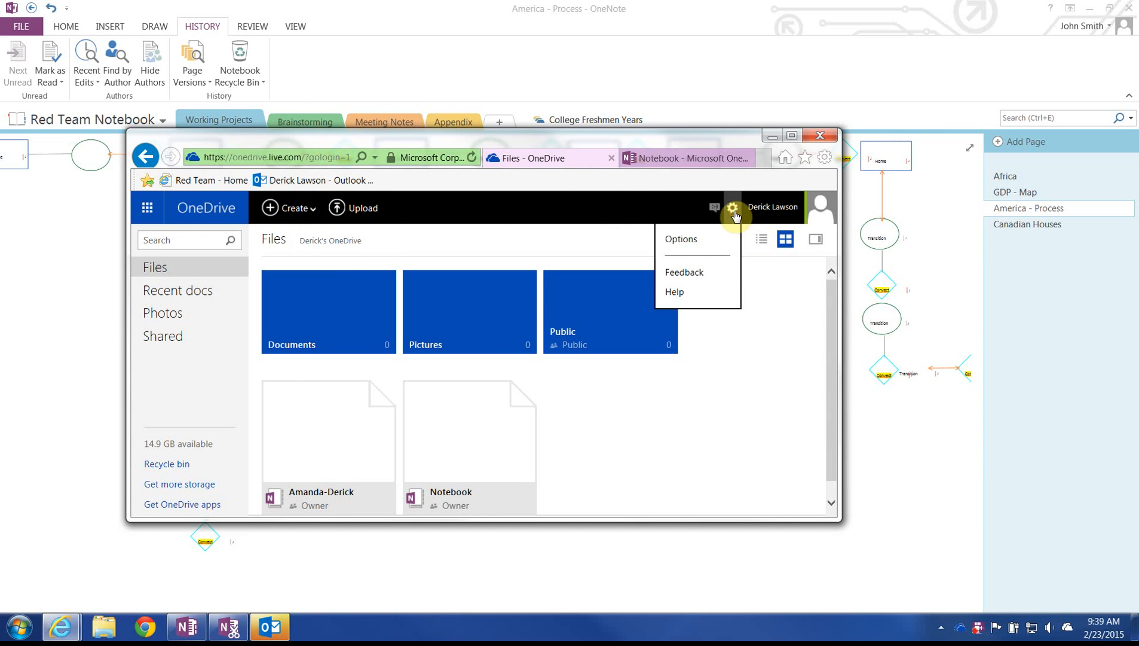
{"action": "left_click", "coordinate": [711, 242]}
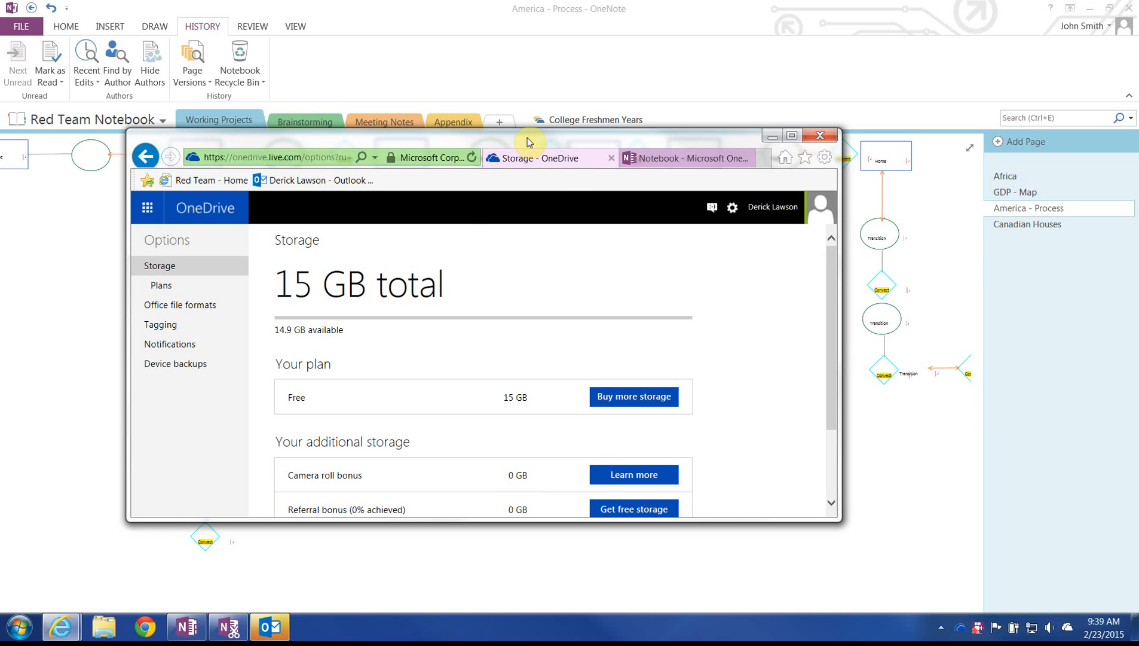
{"action": "left_click_drag", "start_coordinate": [528, 141], "coordinate": [1138, 88]}
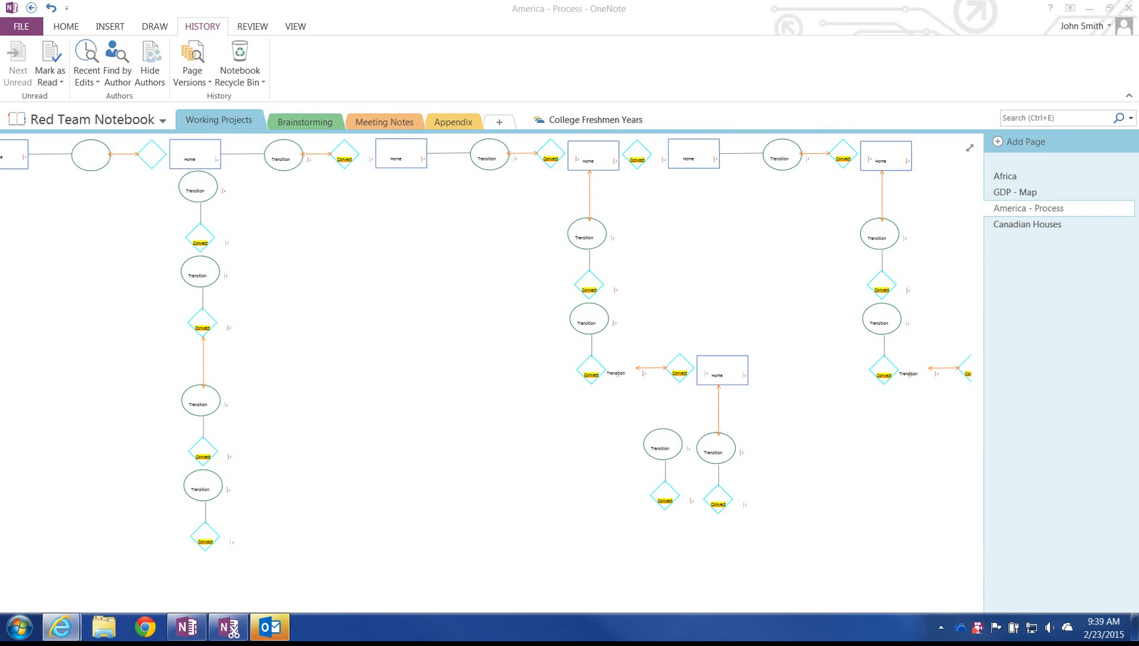
View the 12/23/2014 and 12/19/2014 versions of the America - Process page, and hide the page versions
{"action": "left_click", "coordinate": [199, 64]}
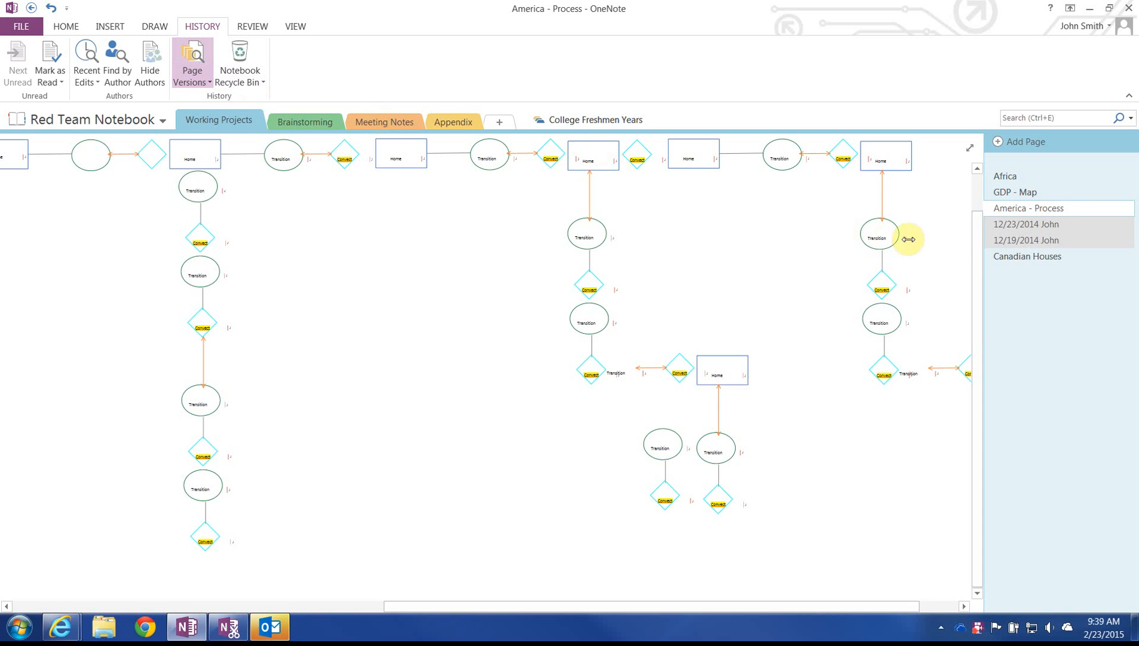
{"action": "left_click", "coordinate": [1036, 226]}
{"action": "left_click", "coordinate": [1035, 239]}
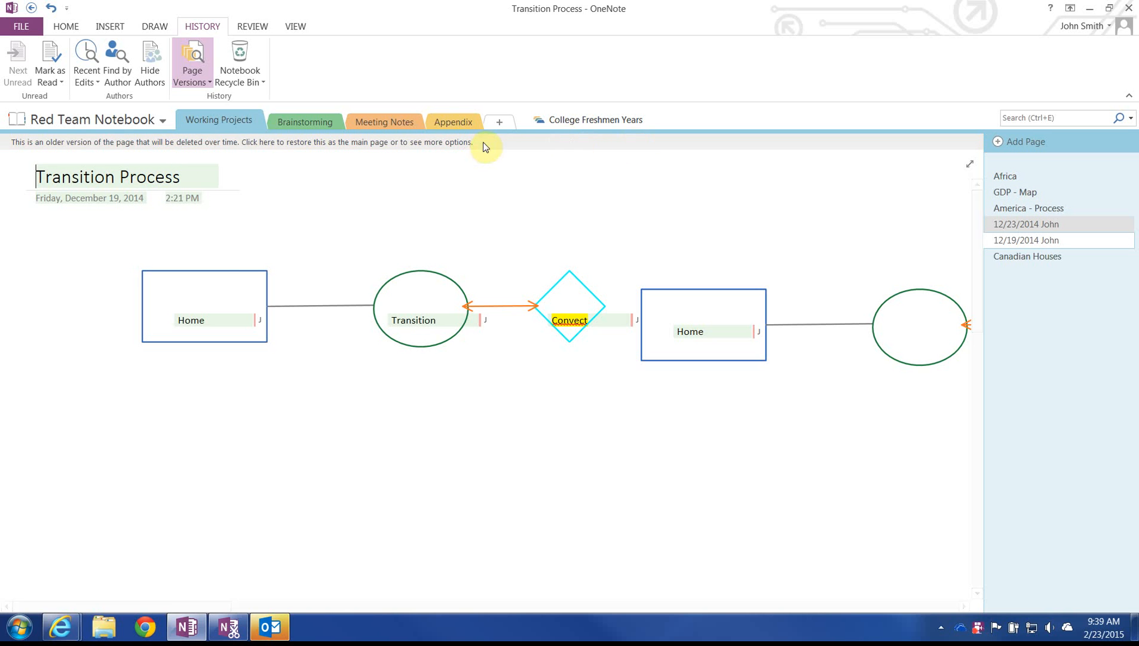
{"action": "left_click", "coordinate": [192, 57]}
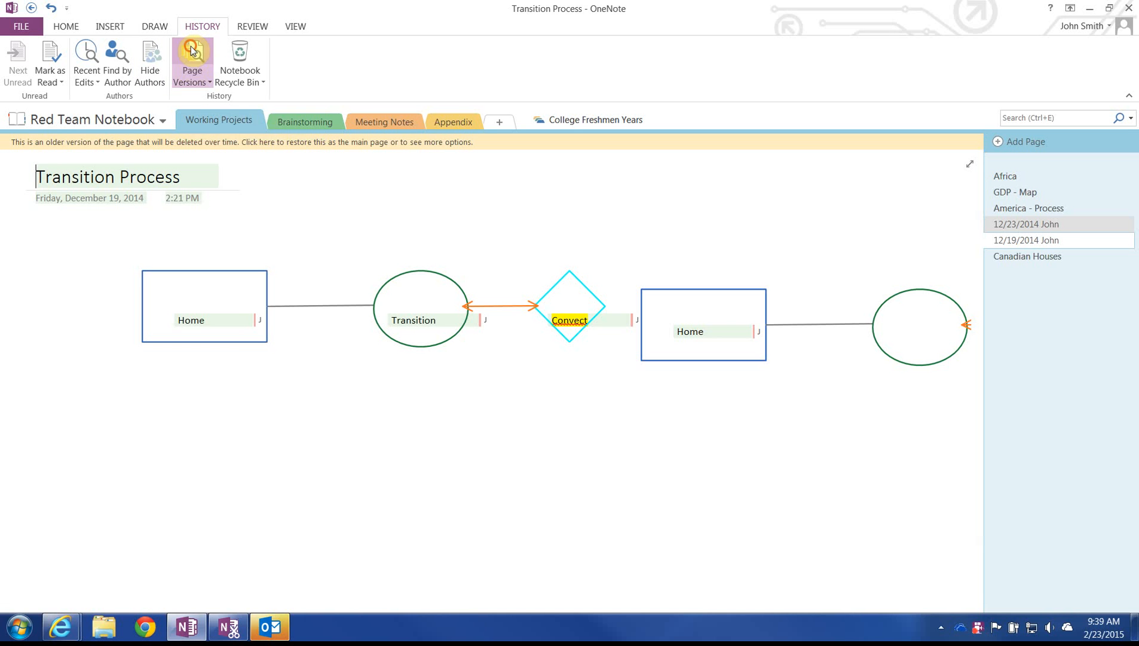
View the recycle bin options for the notebook and dismiss them without choosing one
{"action": "left_click", "coordinate": [246, 75]}
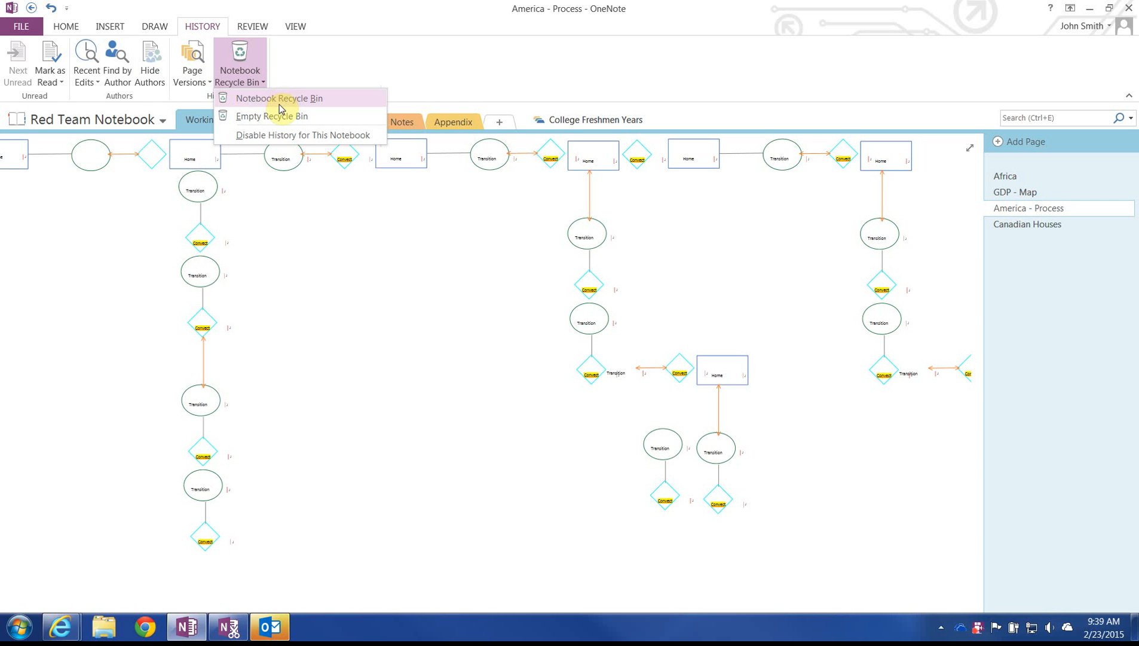
{"action": "left_click", "coordinate": [317, 66]}
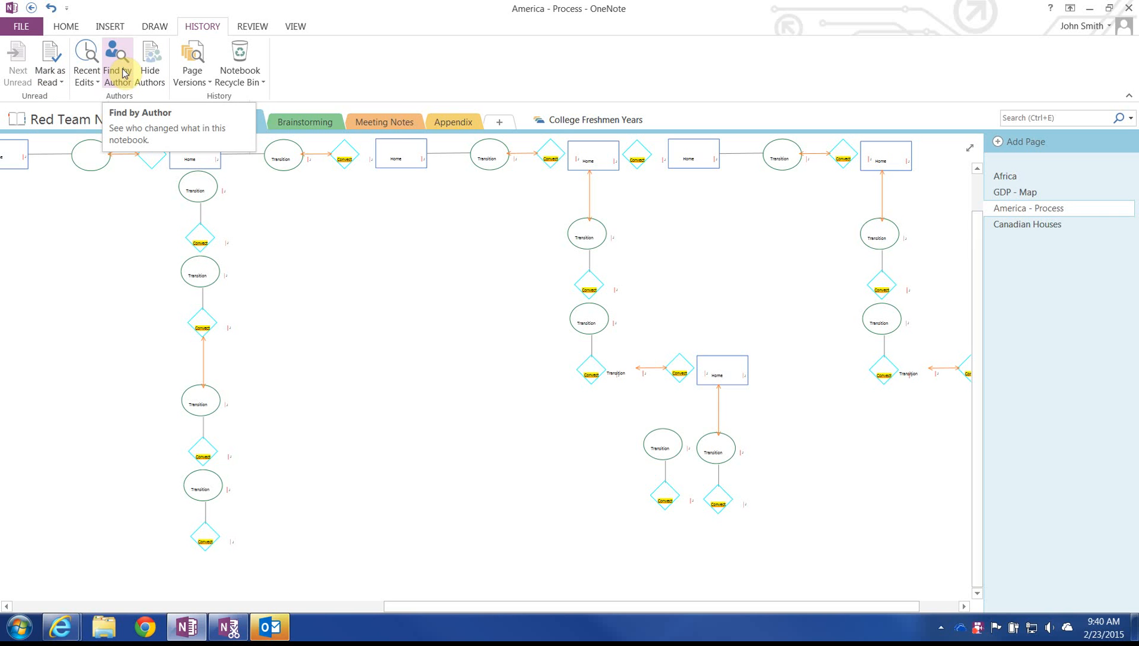
Browse the Brainstorming section and the dated Meeting Notes pages, checking who last modified the Meeting 2014-11-22 text
{"action": "left_click", "coordinate": [293, 122]}
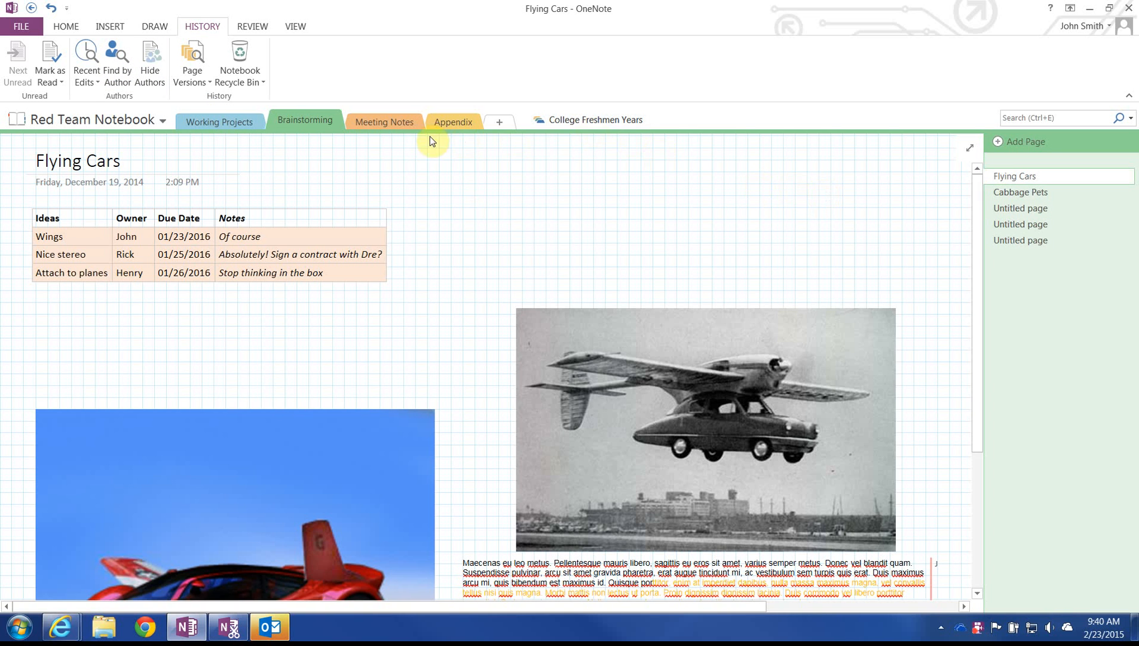
{"action": "left_click", "coordinate": [396, 121]}
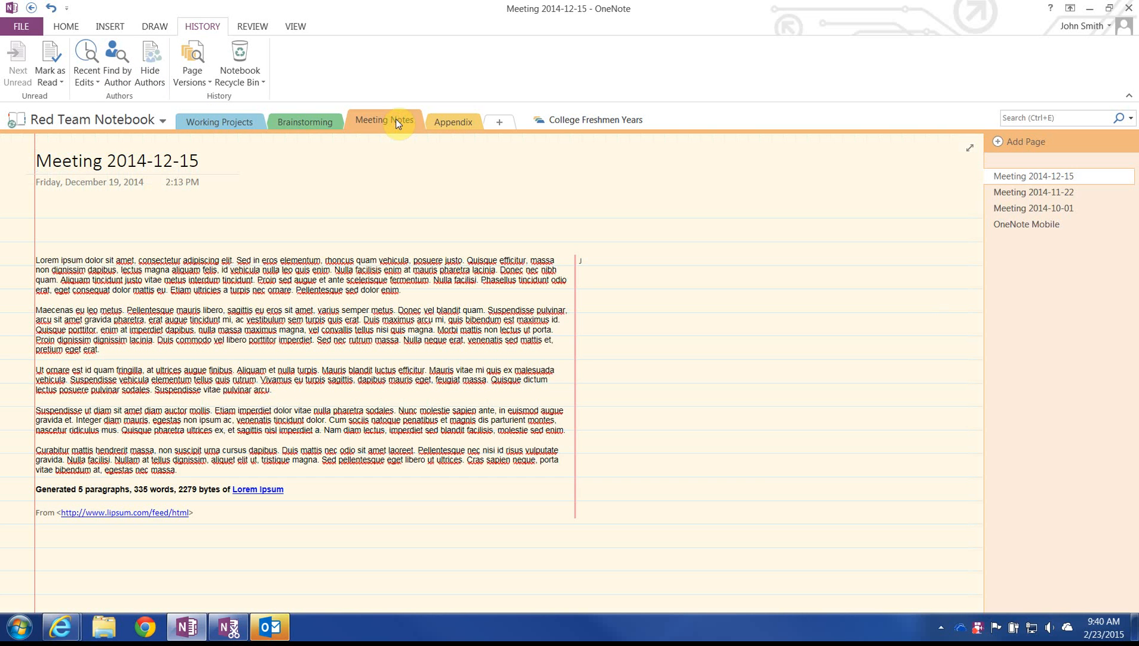
{"action": "left_click", "coordinate": [1053, 195]}
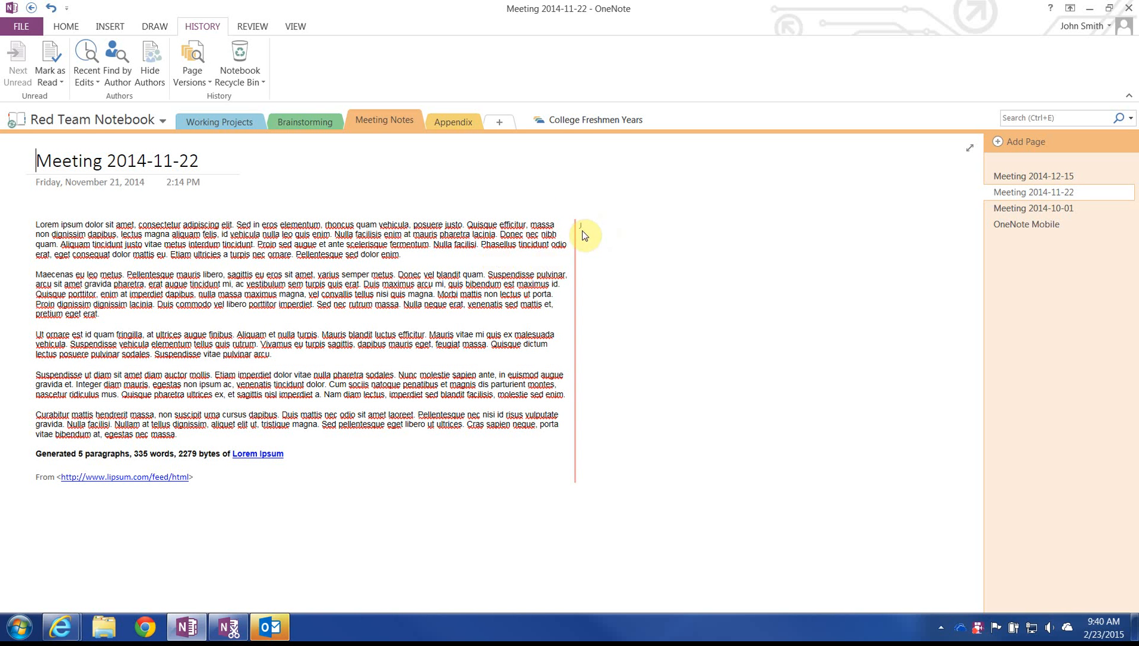
{"action": "mouse_move", "coordinate": [576, 224]}
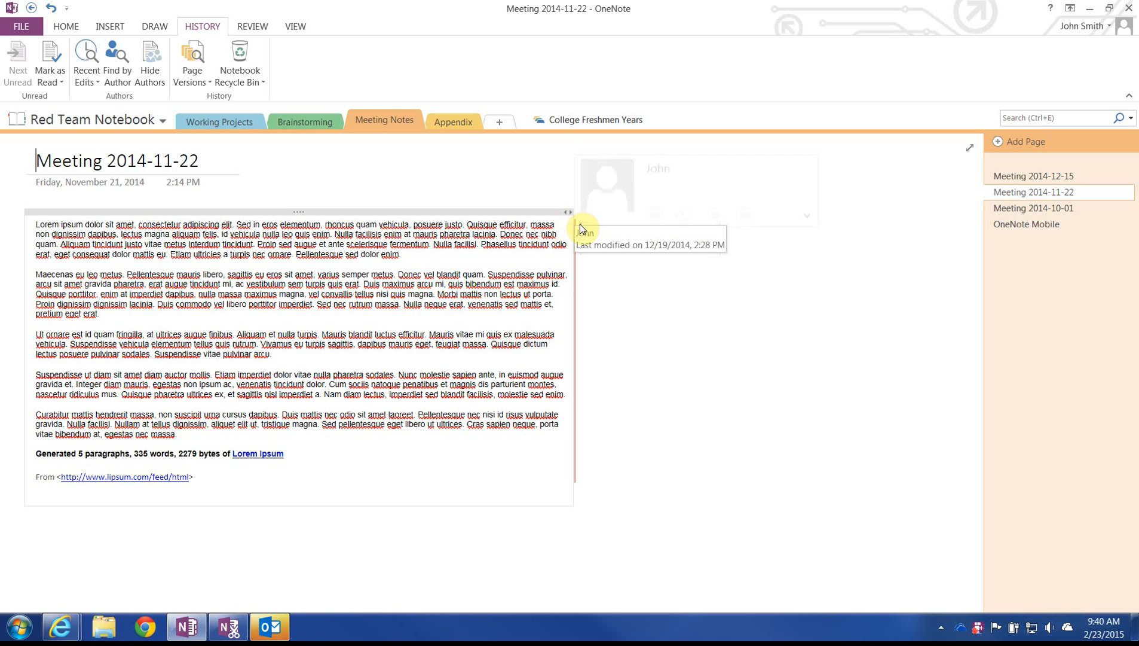
{"action": "left_click", "coordinate": [1023, 211]}
{"action": "left_click", "coordinate": [1040, 179]}
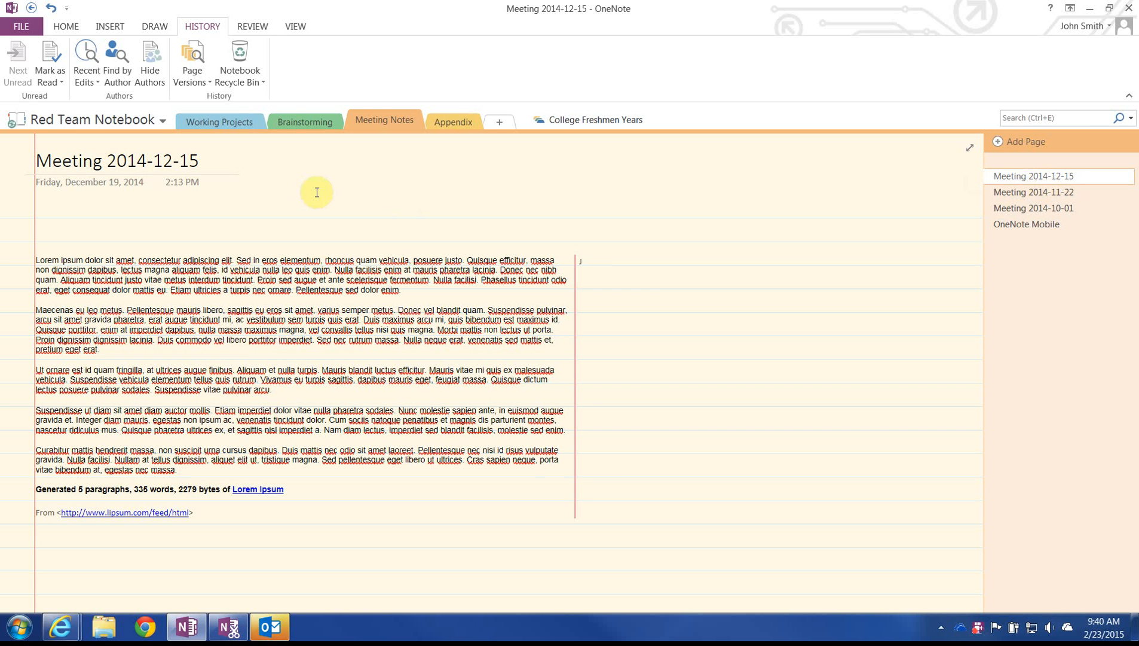
Try Linked Notes from the Meeting 2014-12-15 page, cancelling the location choice and closing the docked window
{"action": "left_click", "coordinate": [254, 27]}
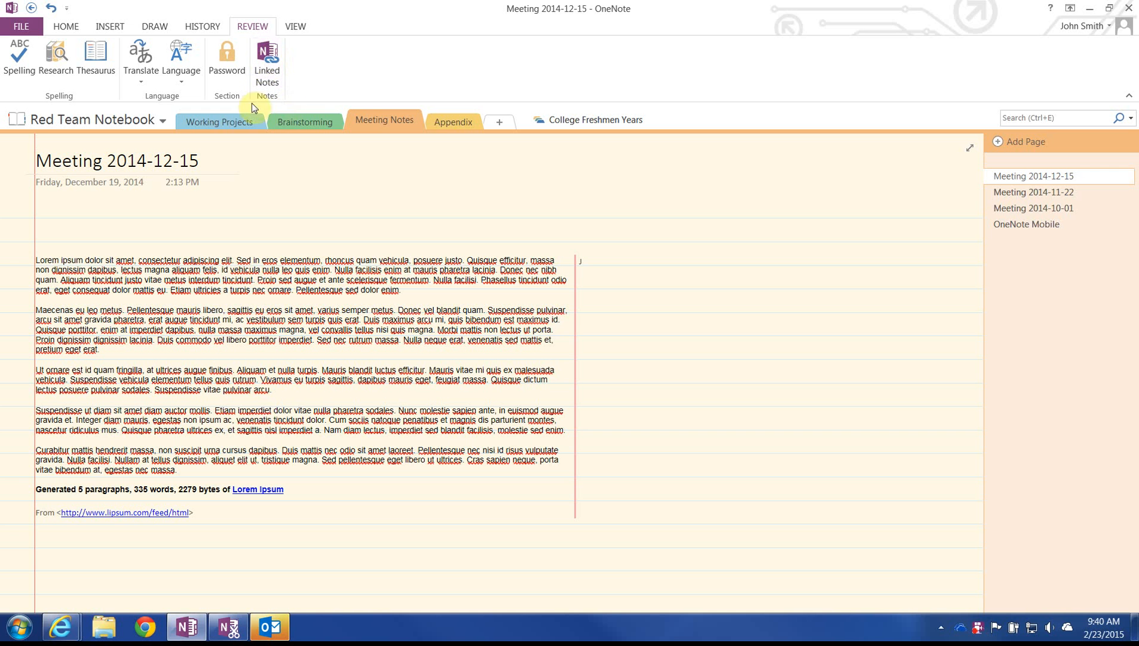
{"action": "left_click", "coordinate": [274, 63]}
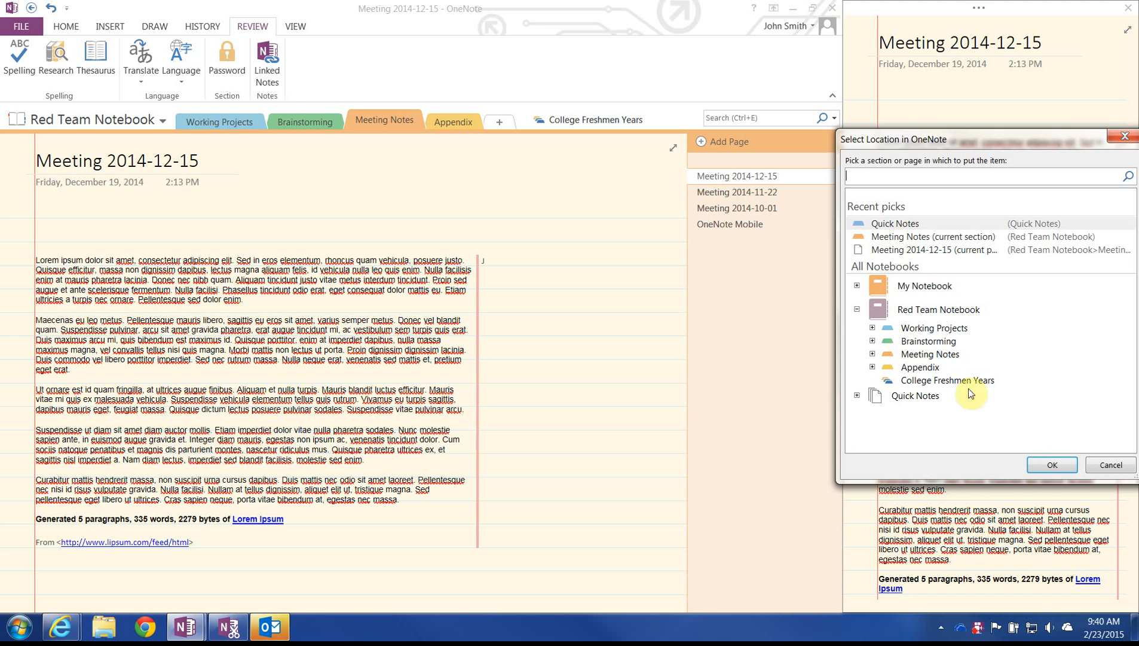
{"action": "left_click", "coordinate": [1109, 466]}
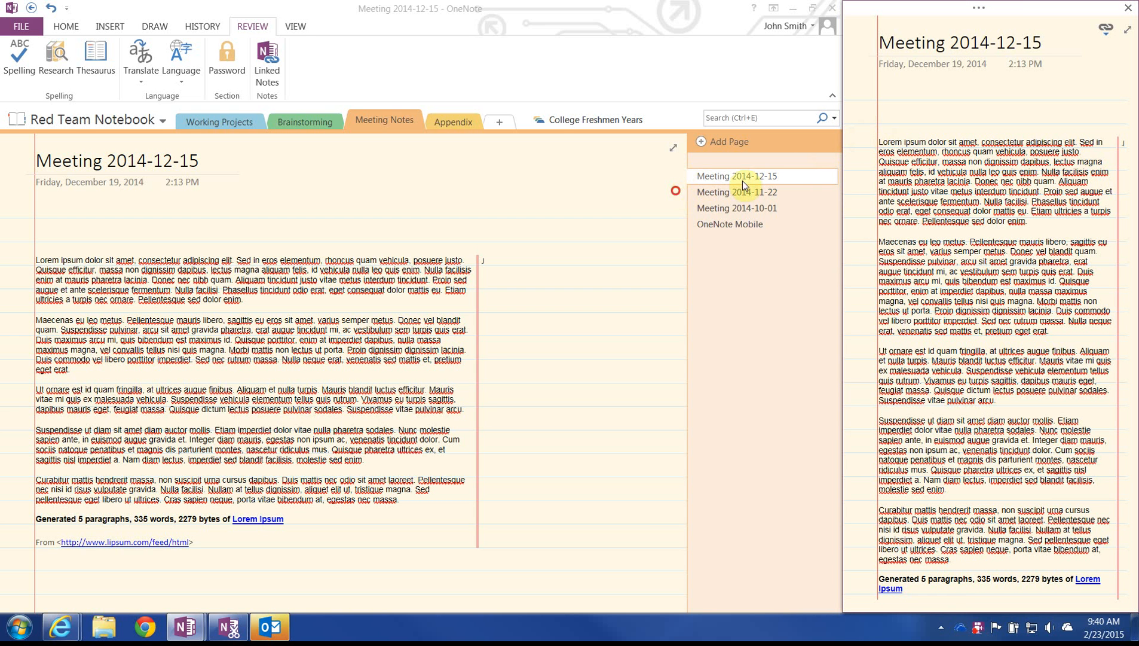
{"action": "left_click", "coordinate": [576, 225]}
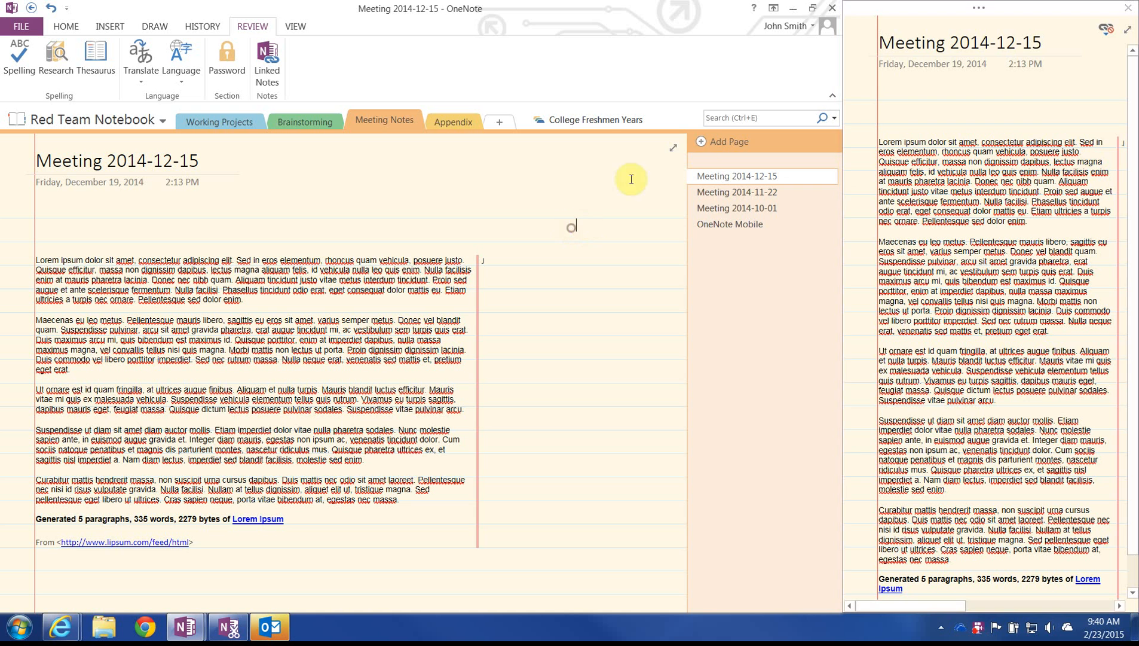
{"action": "left_click", "coordinate": [1122, 31]}
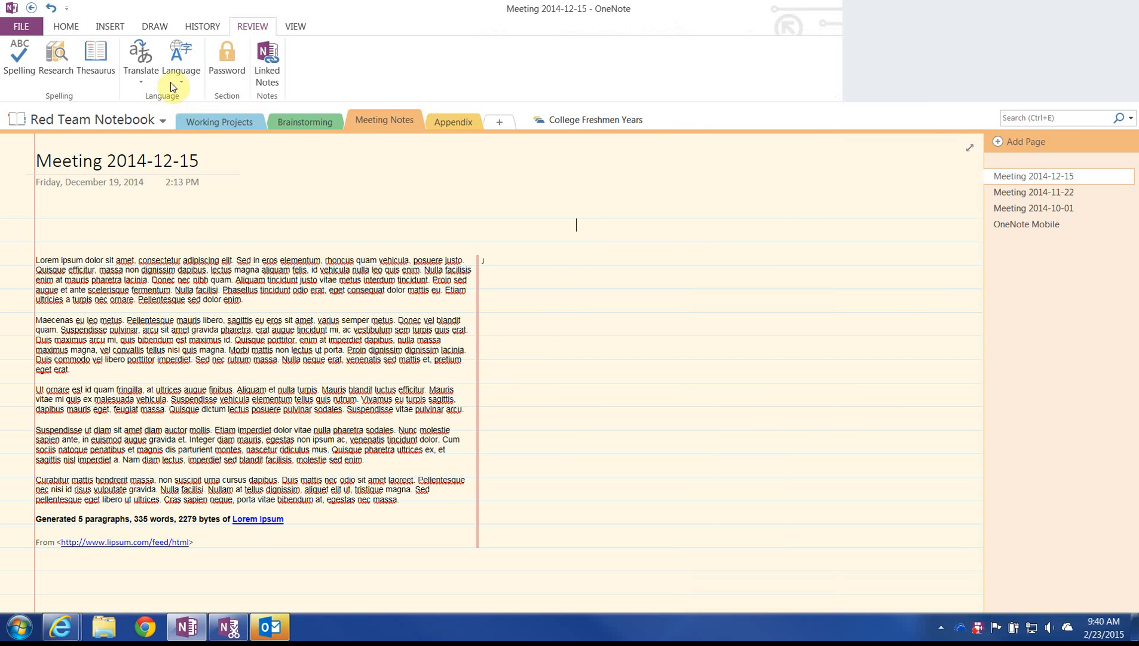
Dock the Meeting 2014-12-15 page to the desktop and add the note "Keep notes organized and annotated", dismissing the linked note-taking notice
{"action": "left_click", "coordinate": [309, 27]}
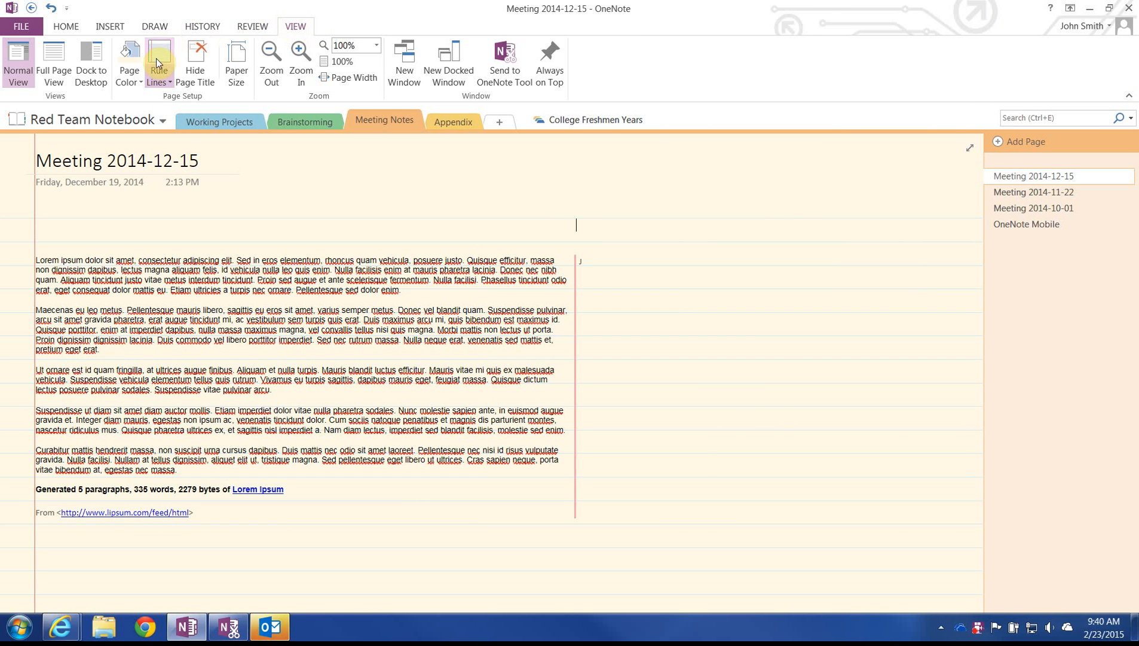
{"action": "left_click", "coordinate": [91, 57]}
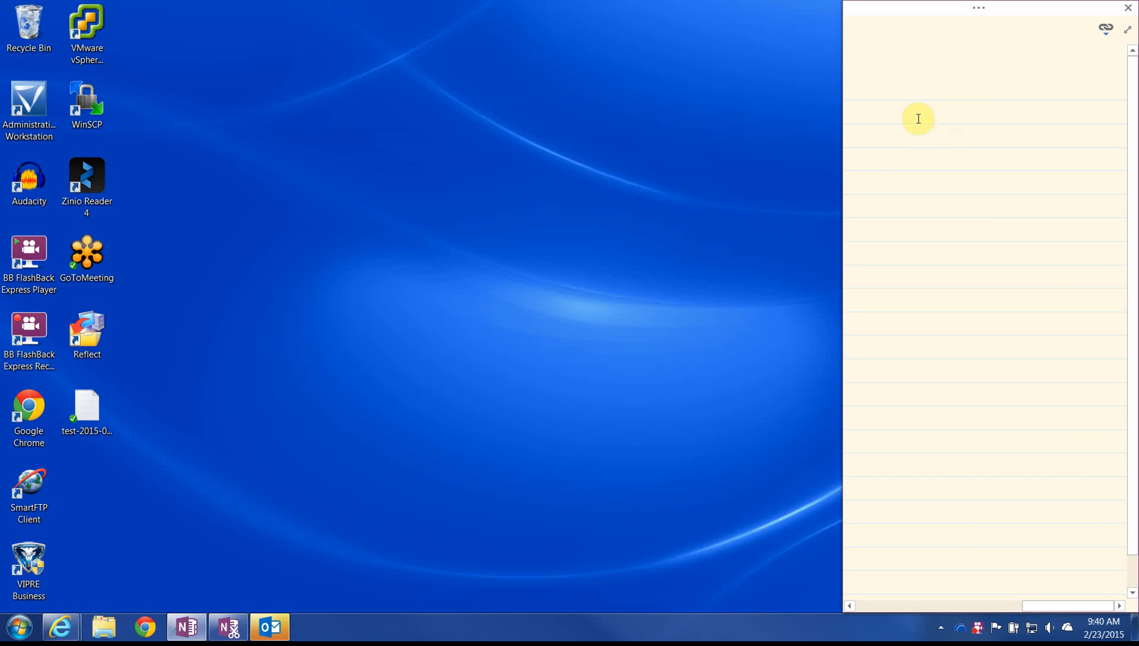
{"action": "type", "text": "Keep"}
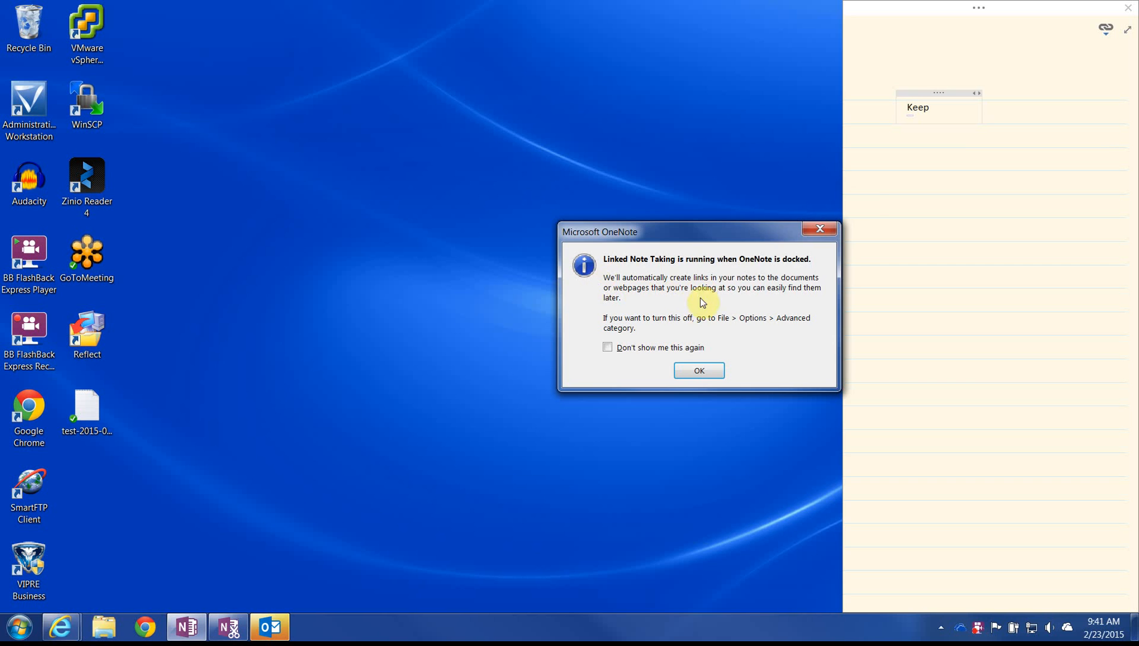
{"action": "left_click", "coordinate": [699, 372]}
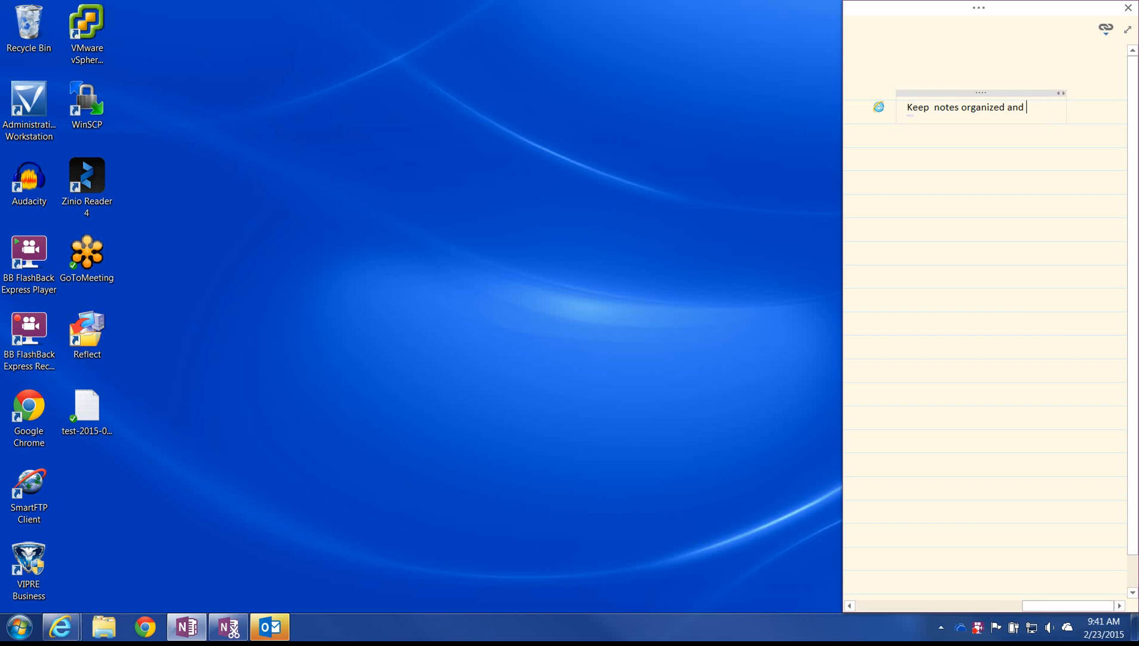
{"action": "type", "text": "notated"}
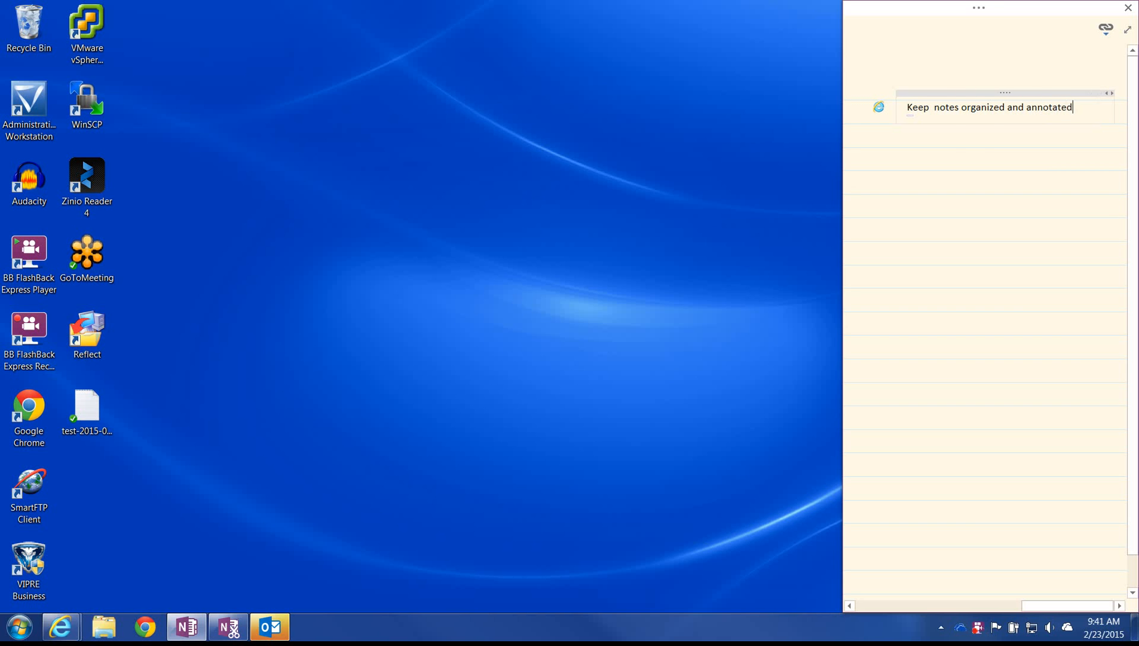
Undock the window back to normal view, and try Full Page View before returning to normal view
{"action": "left_click", "coordinate": [1020, 15]}
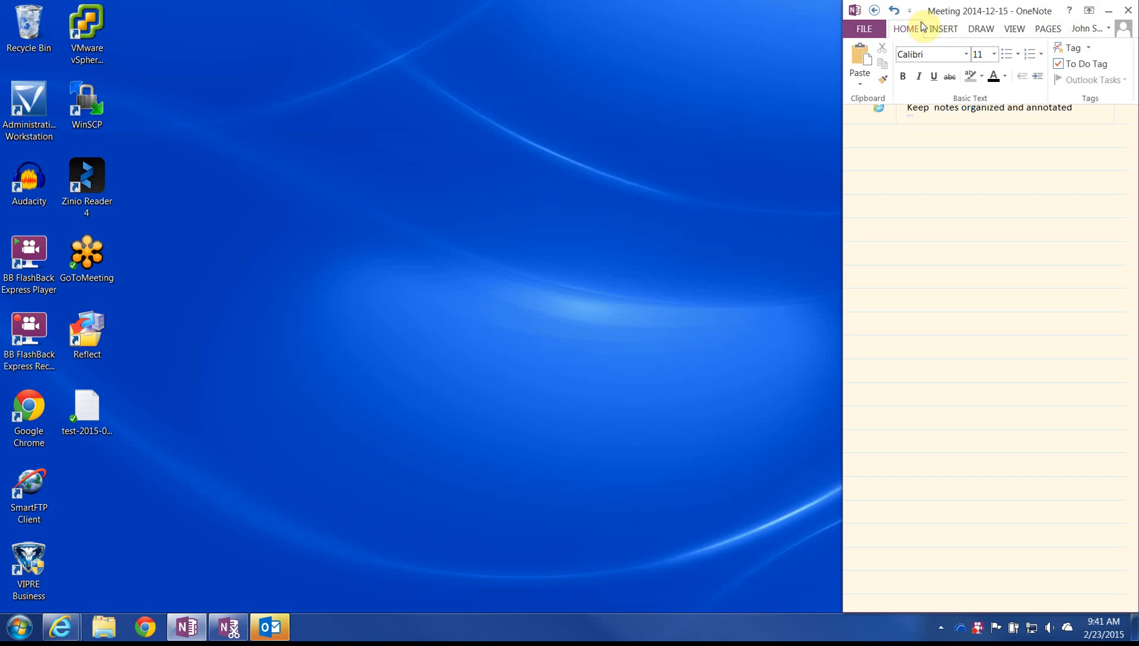
{"action": "left_click", "coordinate": [1015, 29]}
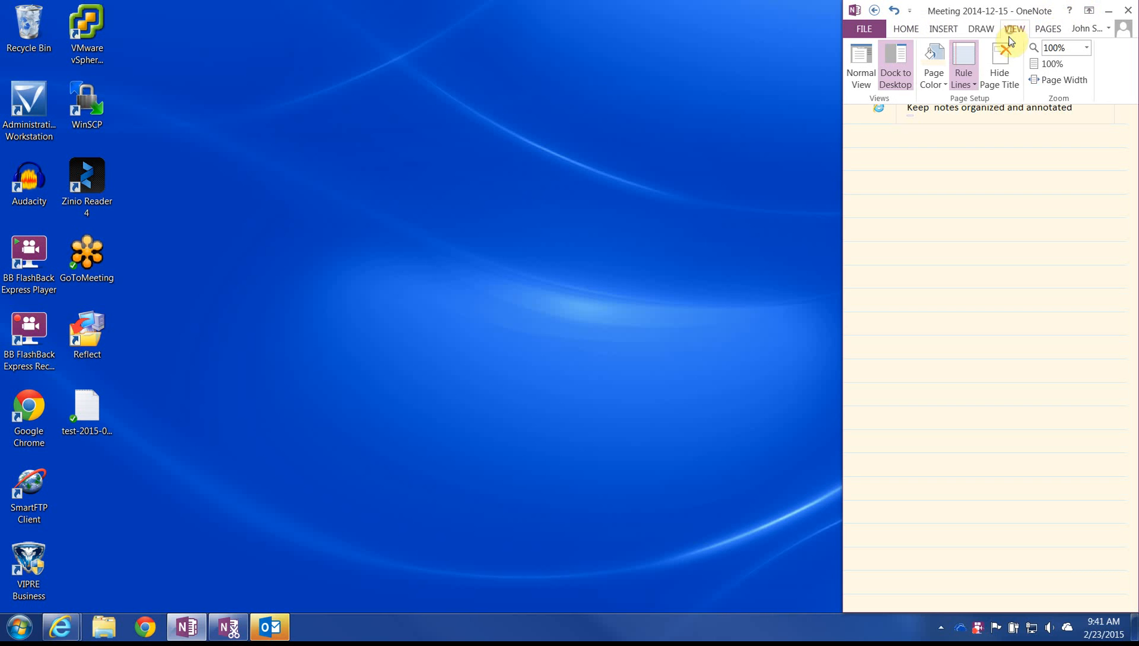
{"action": "left_click", "coordinate": [894, 57]}
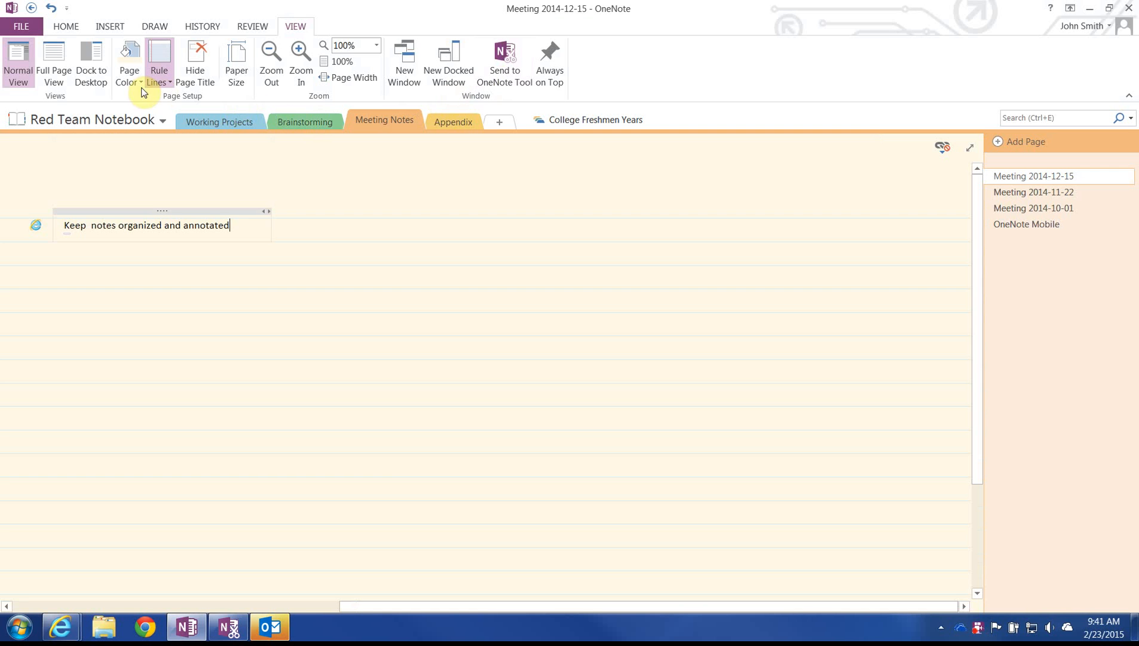
{"action": "left_click", "coordinate": [56, 59]}
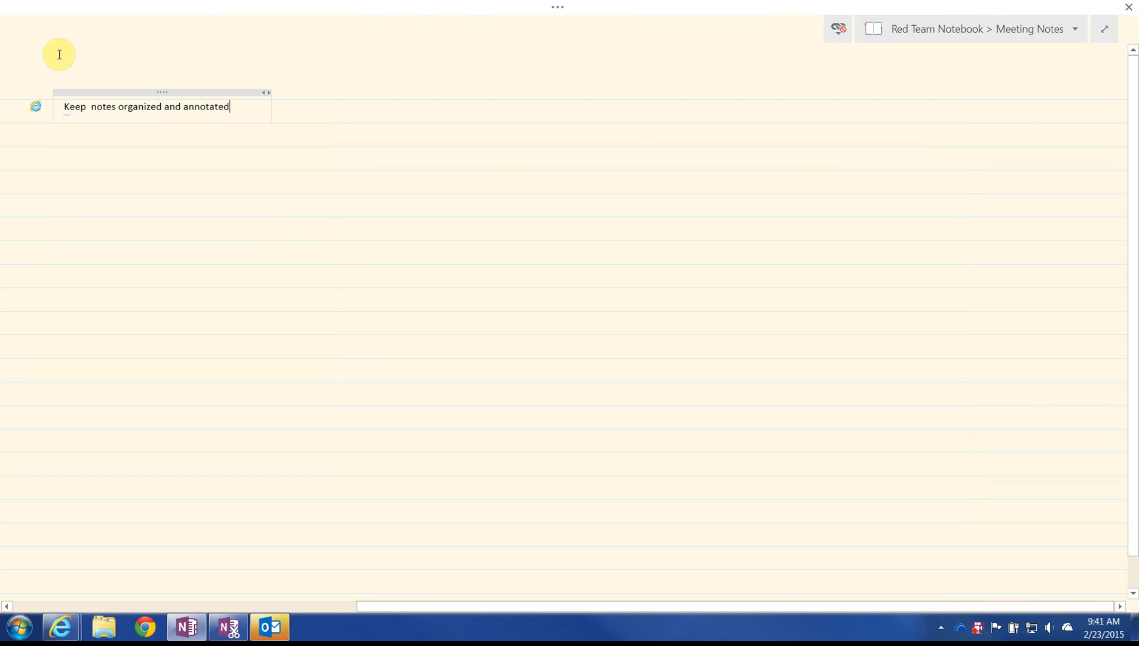
{"action": "left_click", "coordinate": [1105, 28]}
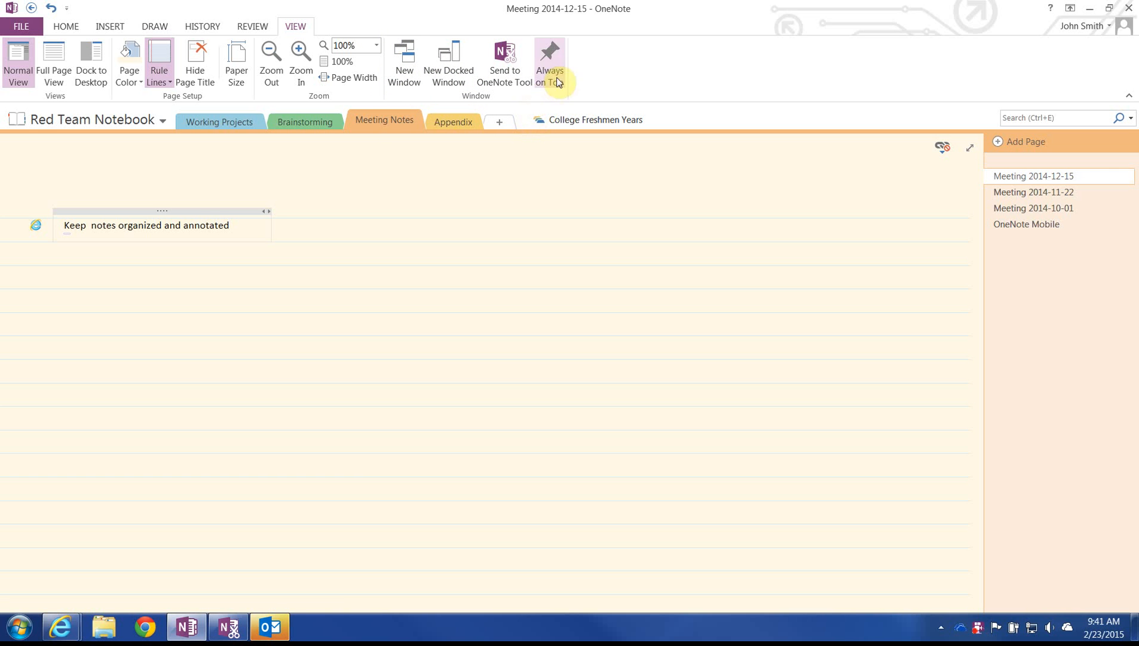
Try zooming the meeting page out and in, and fit it to the page width
{"action": "left_click", "coordinate": [271, 58]}
{"action": "left_click", "coordinate": [299, 57]}
{"action": "left_click", "coordinate": [293, 65]}
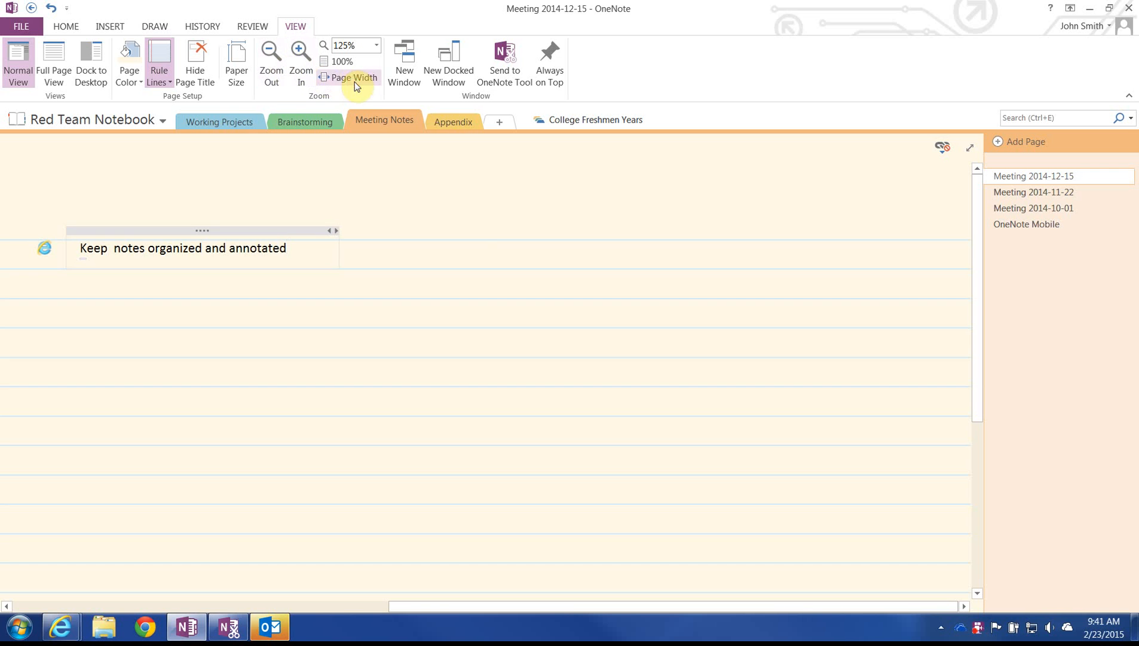
{"action": "left_click", "coordinate": [348, 78]}
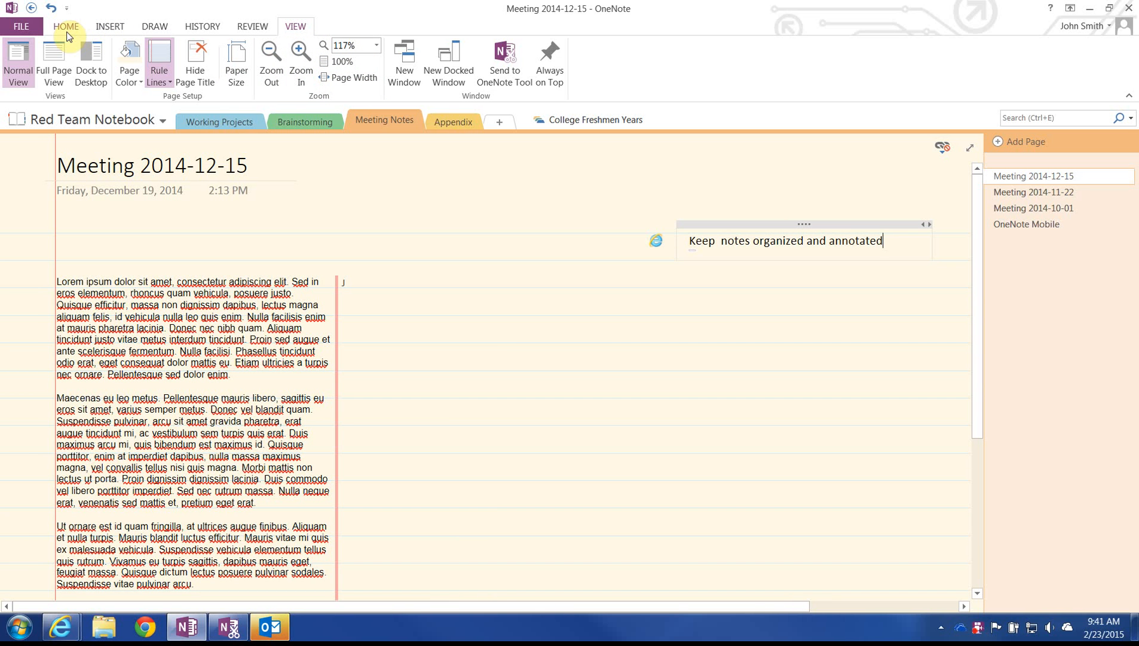
{"action": "left_click", "coordinate": [428, 222]}
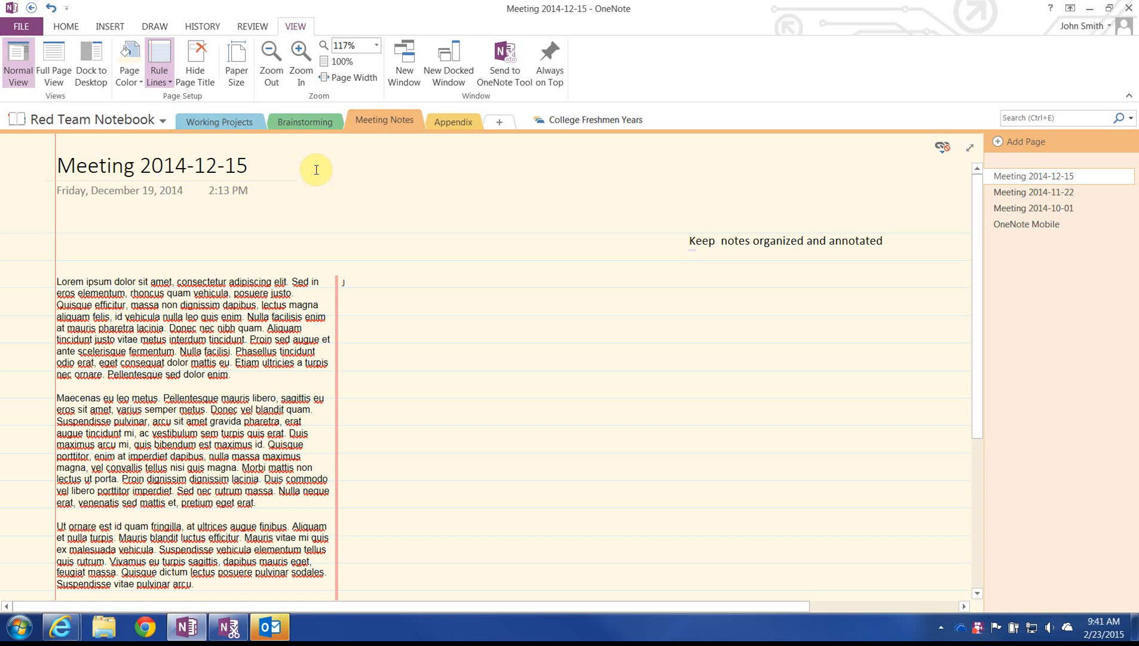
Change the page color of Meeting 2014-12-15 to pale green
{"action": "left_click", "coordinate": [136, 74]}
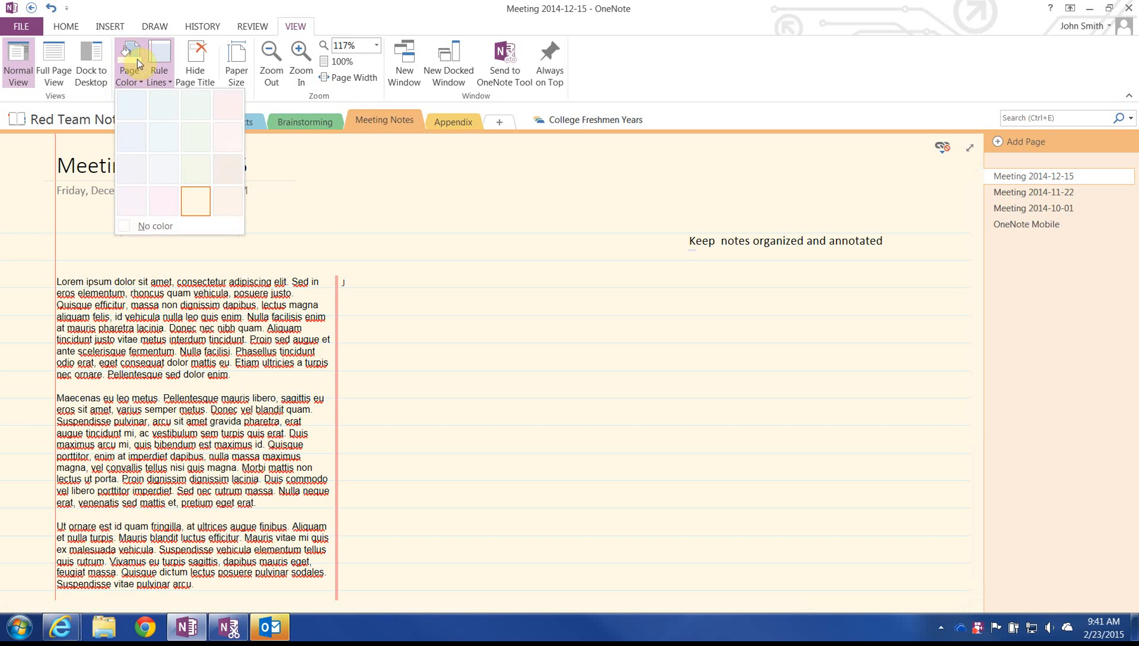
{"action": "left_click", "coordinate": [197, 173]}
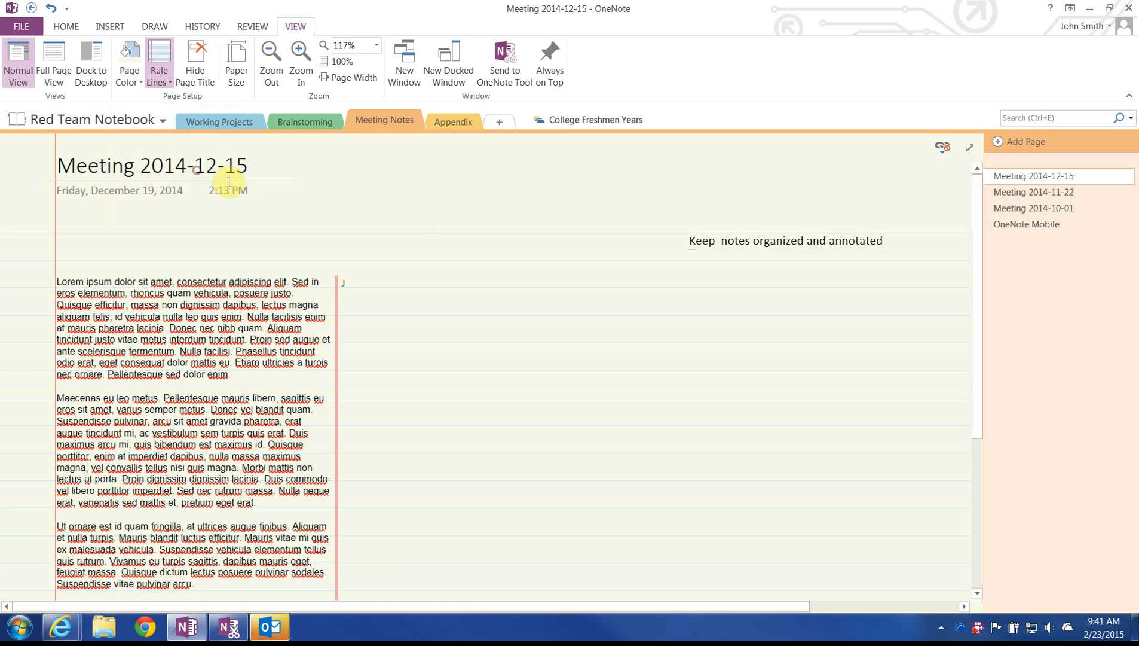
{"action": "left_click", "coordinate": [129, 67]}
Try the meeting page without rule lines and with the smallest grid lines
{"action": "left_click", "coordinate": [164, 80]}
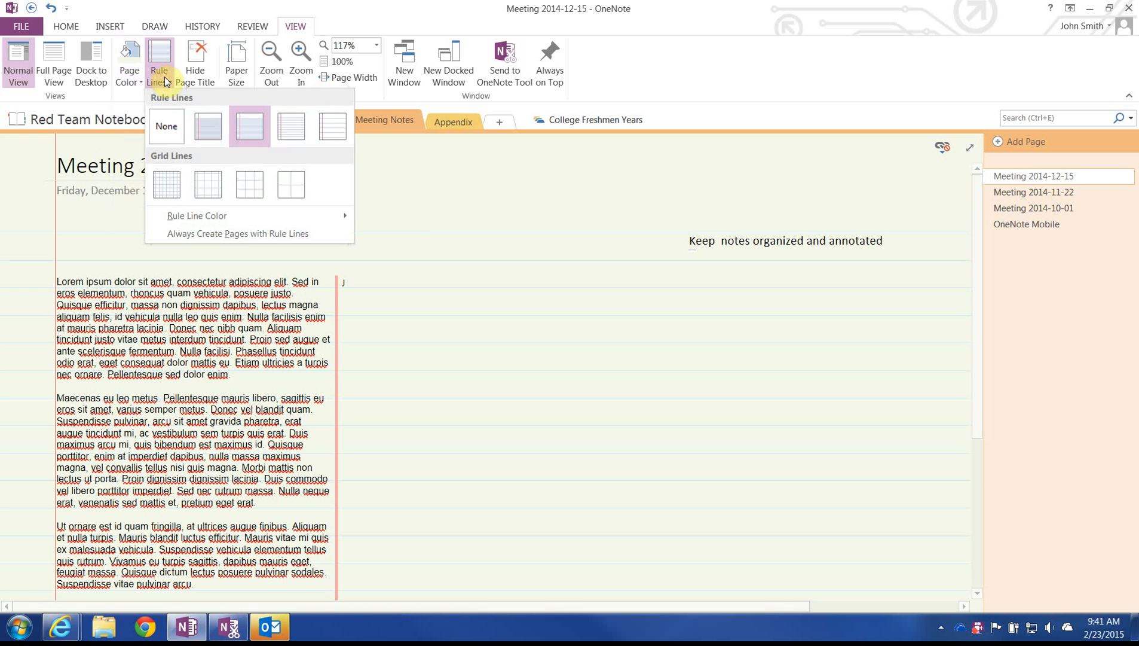
{"action": "left_click", "coordinate": [165, 135]}
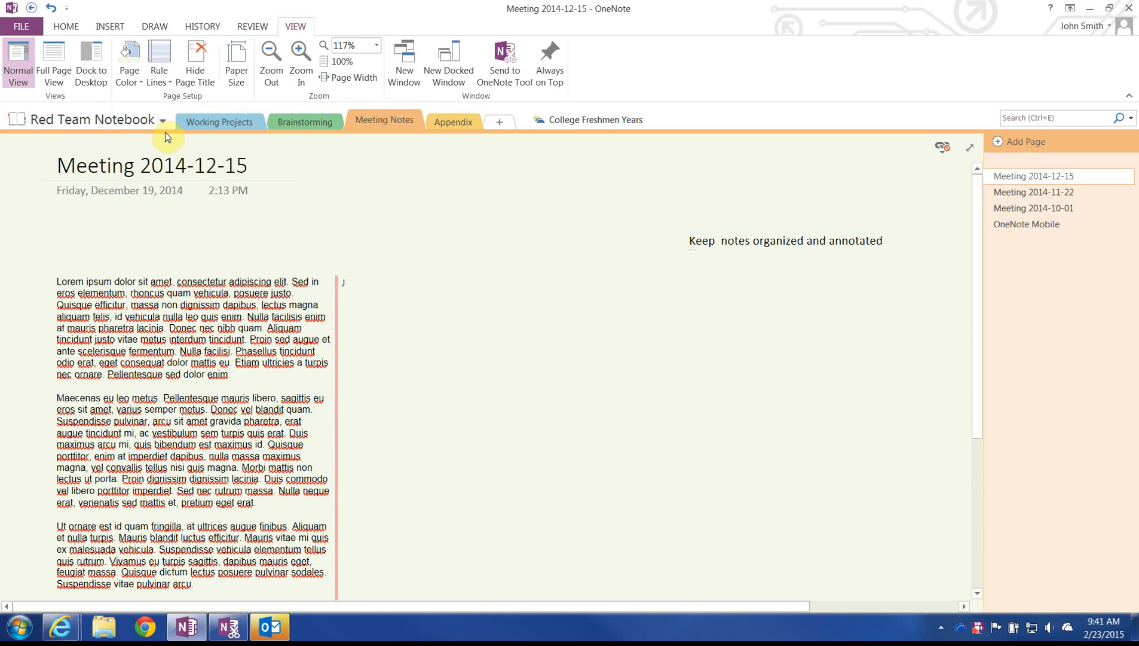
{"action": "left_click", "coordinate": [159, 70]}
{"action": "left_click", "coordinate": [166, 186]}
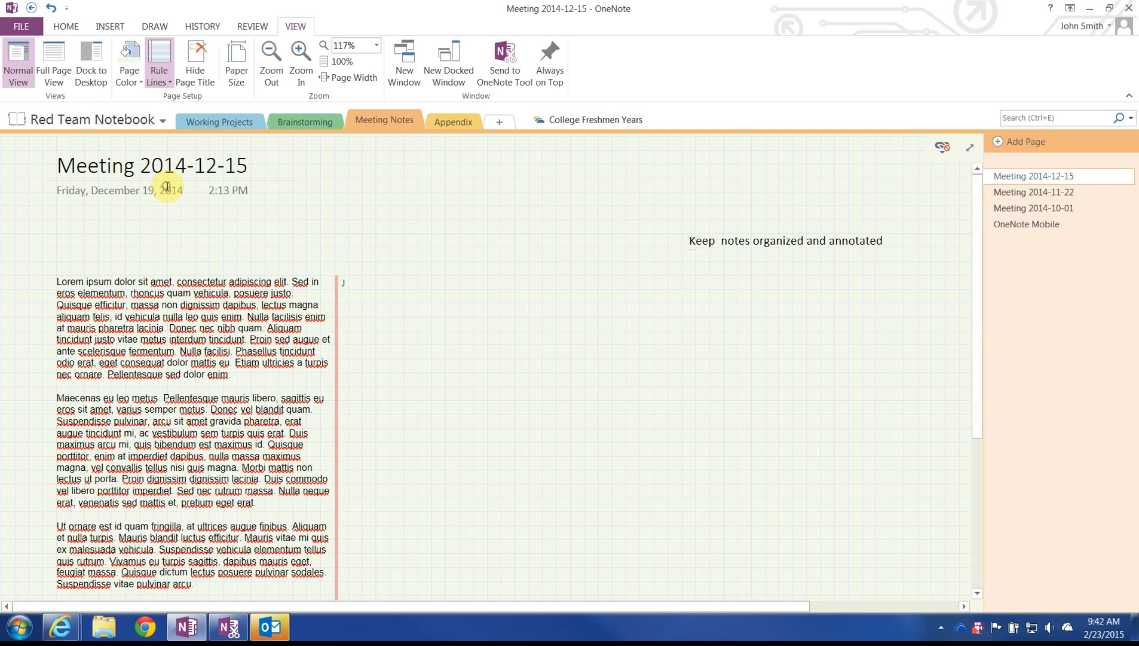
Replace the grid on the meeting page with the second-widest horizontal rule lines, and close the rule line options
{"action": "left_click", "coordinate": [163, 84]}
{"action": "left_click", "coordinate": [302, 137]}
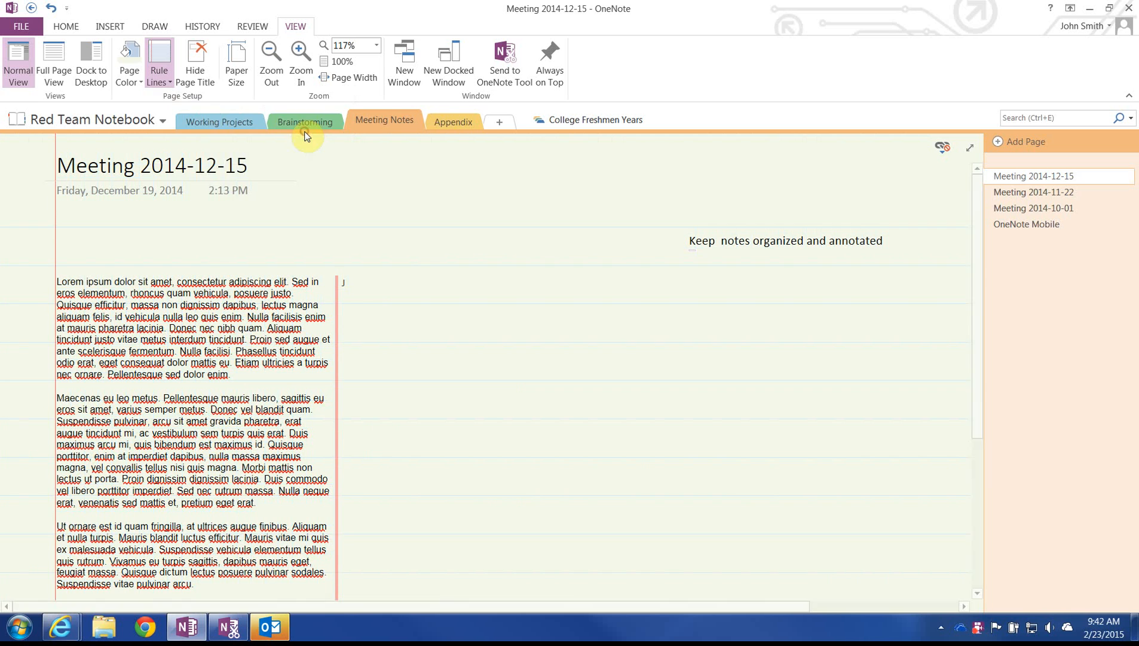
{"action": "left_click", "coordinate": [162, 84]}
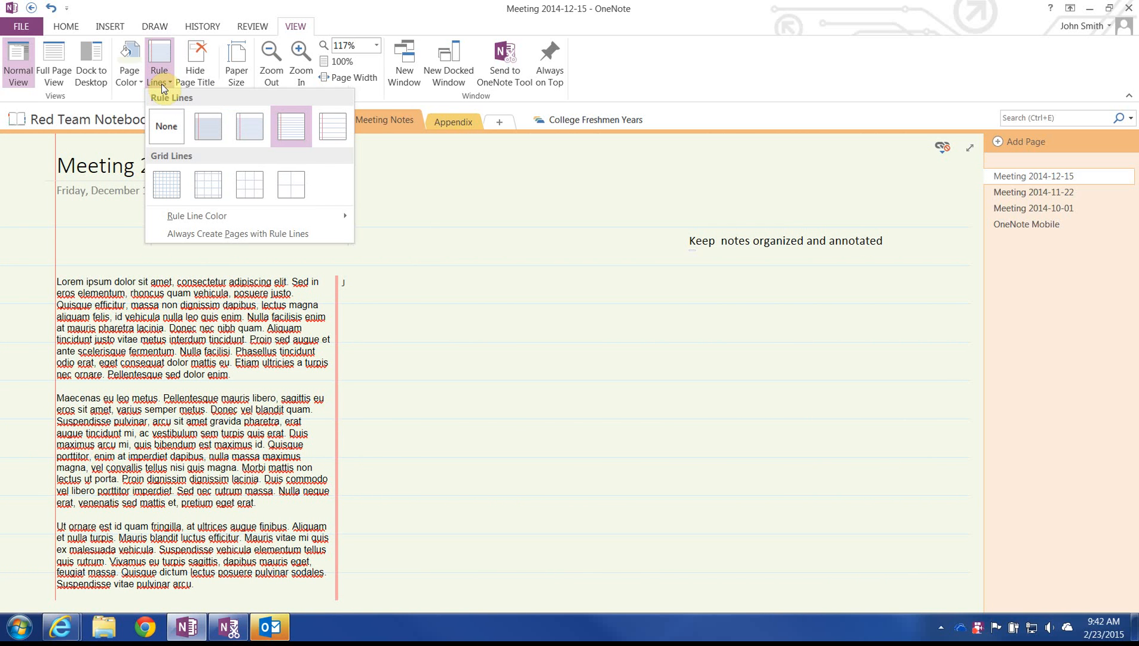
{"action": "left_click", "coordinate": [386, 193]}
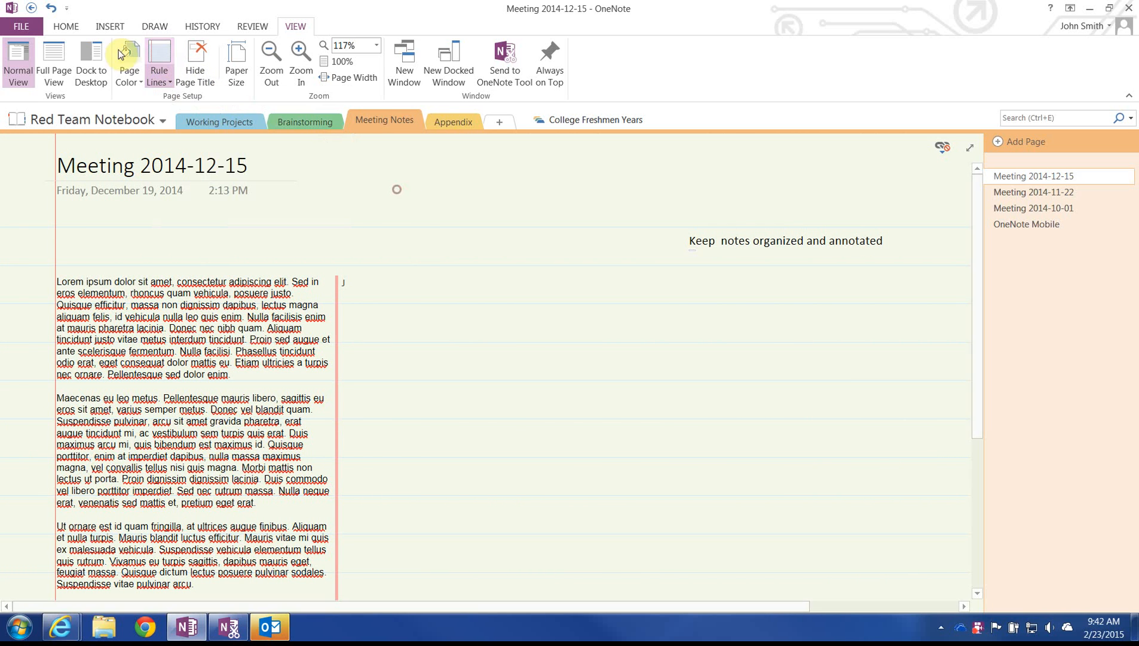
Open the Notebook Information page listing My Notebook and Red Team Notebook
{"action": "left_click", "coordinate": [55, 30]}
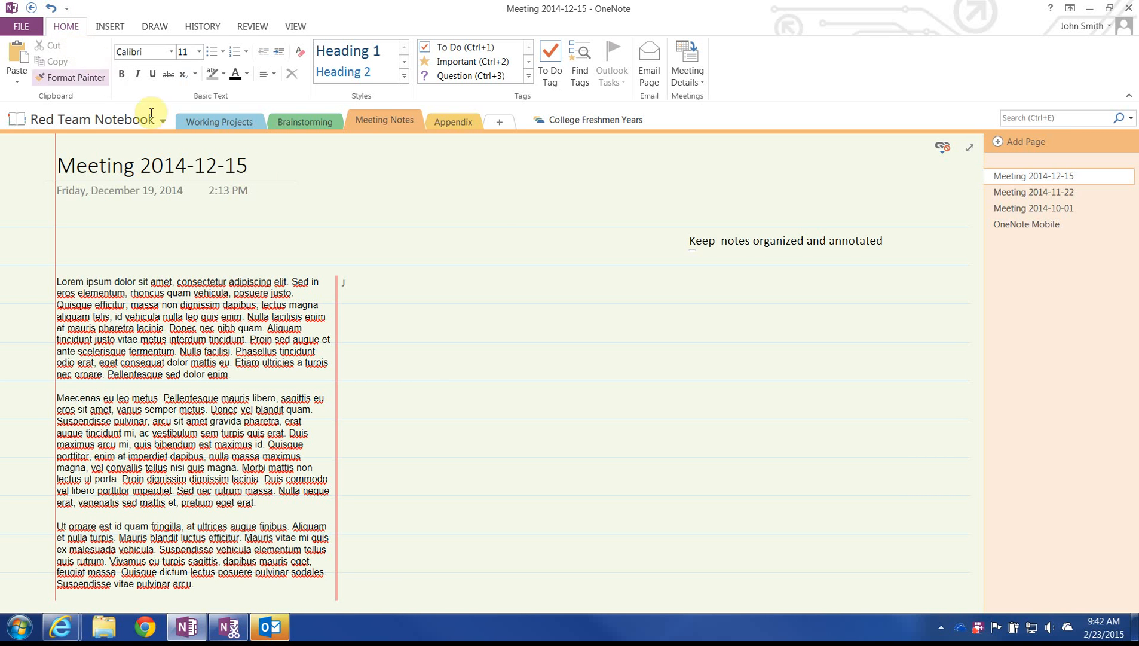
{"action": "left_click", "coordinate": [21, 26]}
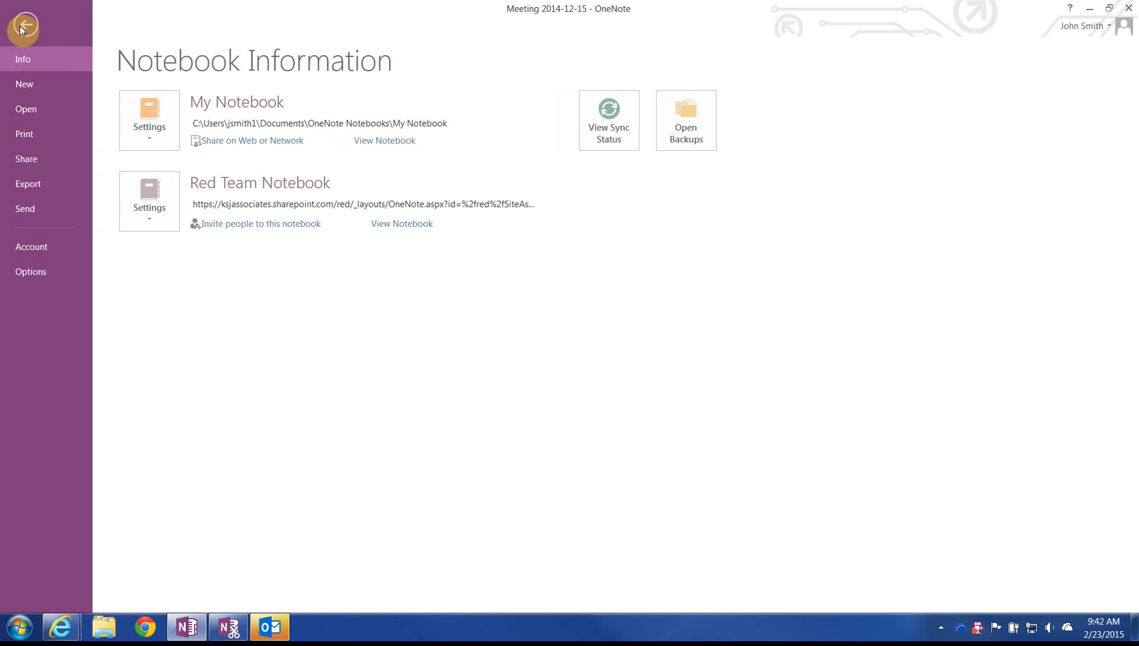